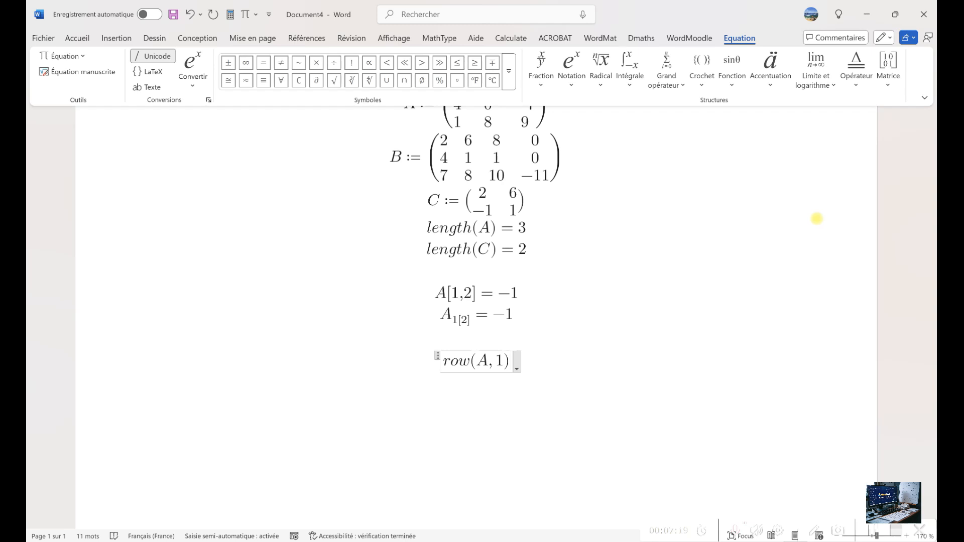
- Evaluate the row(A, 1) equation and compare the result with the first row of matrix A
click(817, 218)
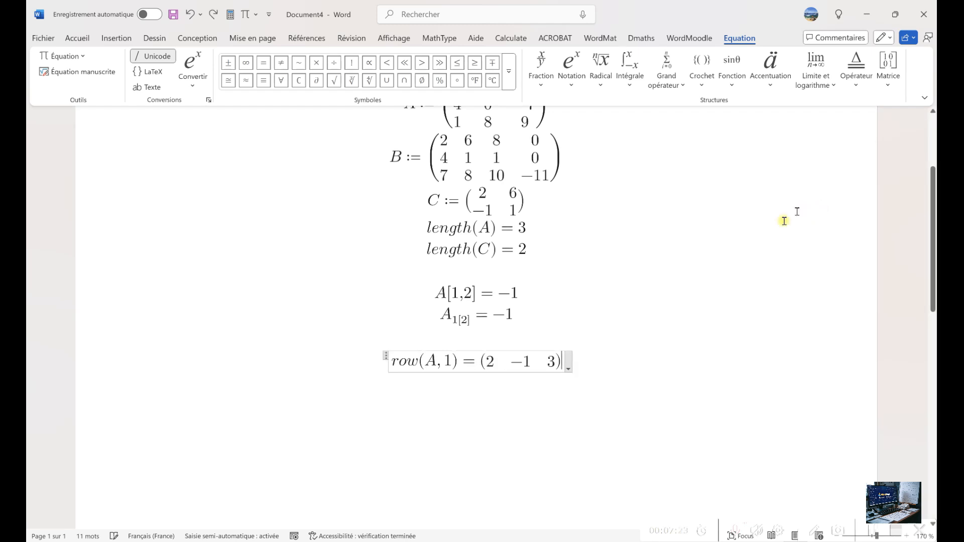
scroll(689, 266, up, 2)
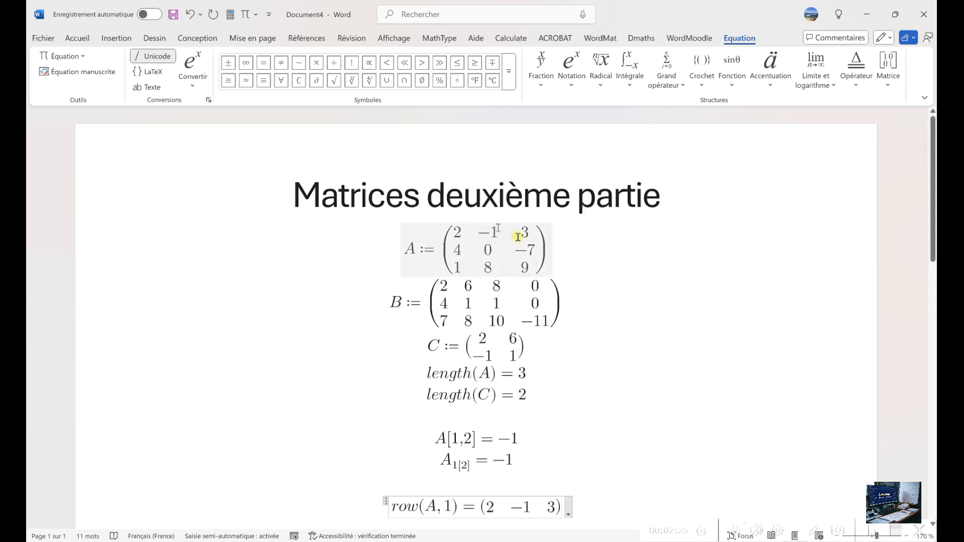
scroll(595, 296, down, 1)
scroll(595, 300, down, 1)
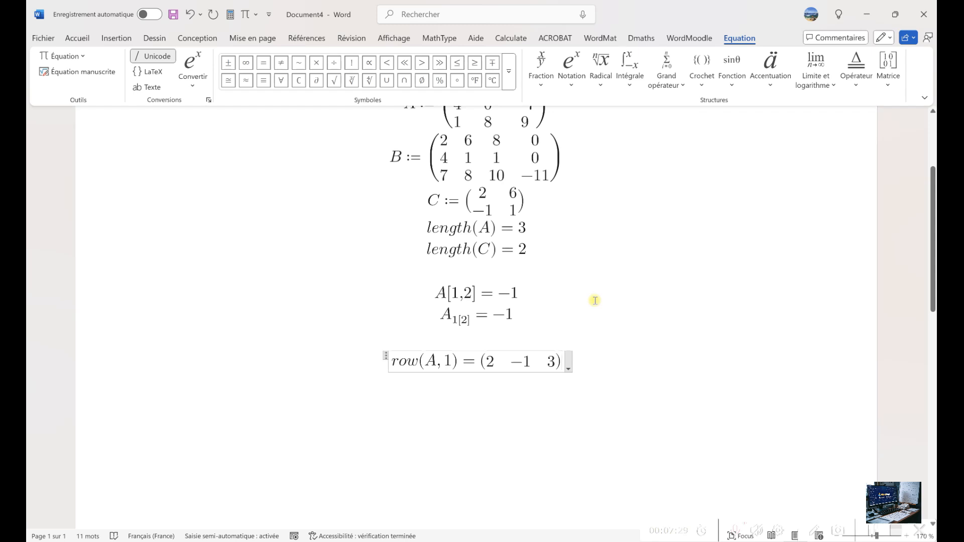
- Add an equation A[1] below the row(A, 1) line and evaluate it
key(Return)
key(alt+equal)
text(A)
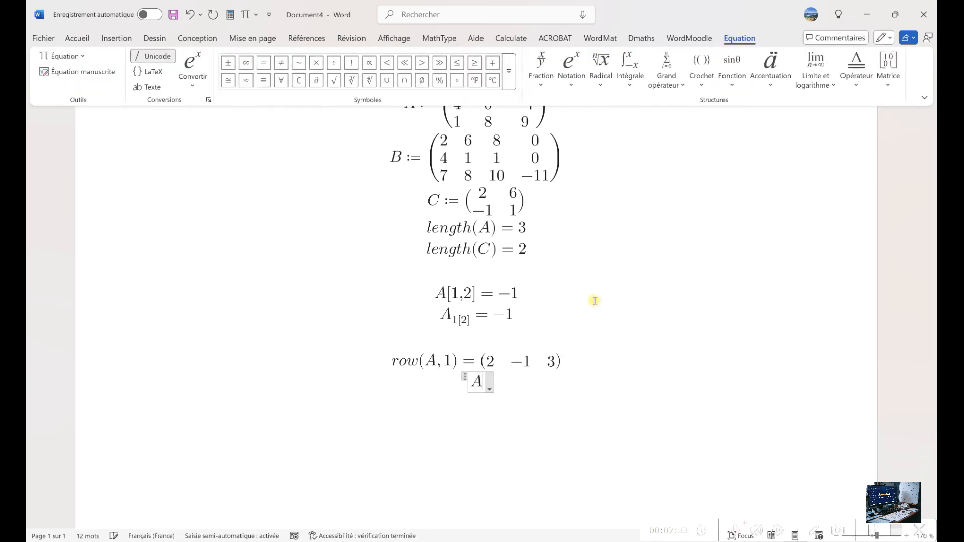
text([1] = [2, −1, 3)
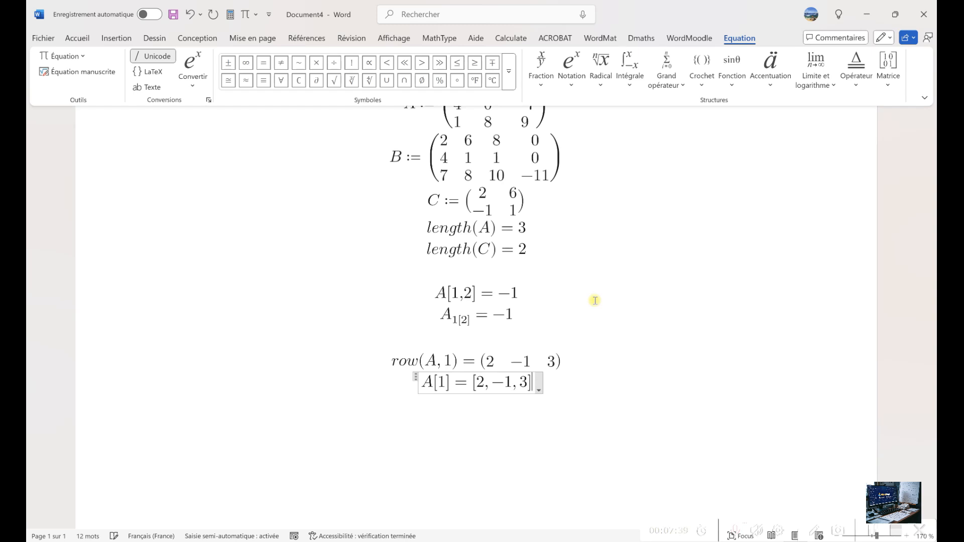
key(Down)
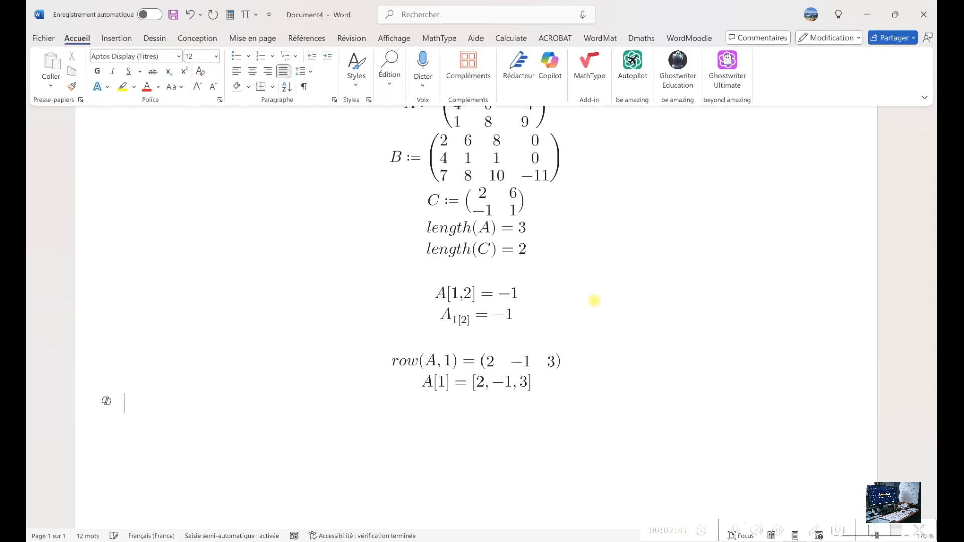
- Add an equation A with subscript 1 below the A[1] line and evaluate it
key(alt+equal)
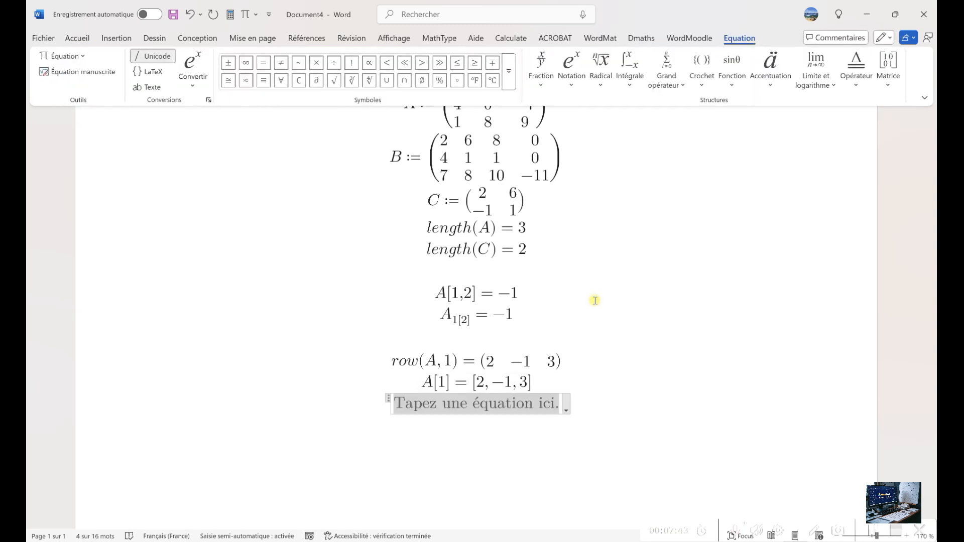
text(A_1)
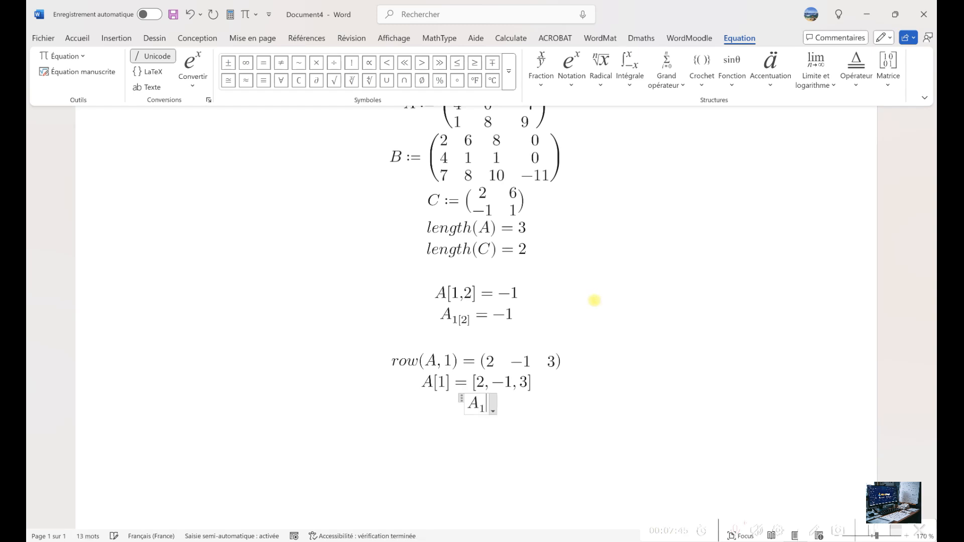
text(=[2,-1,3])
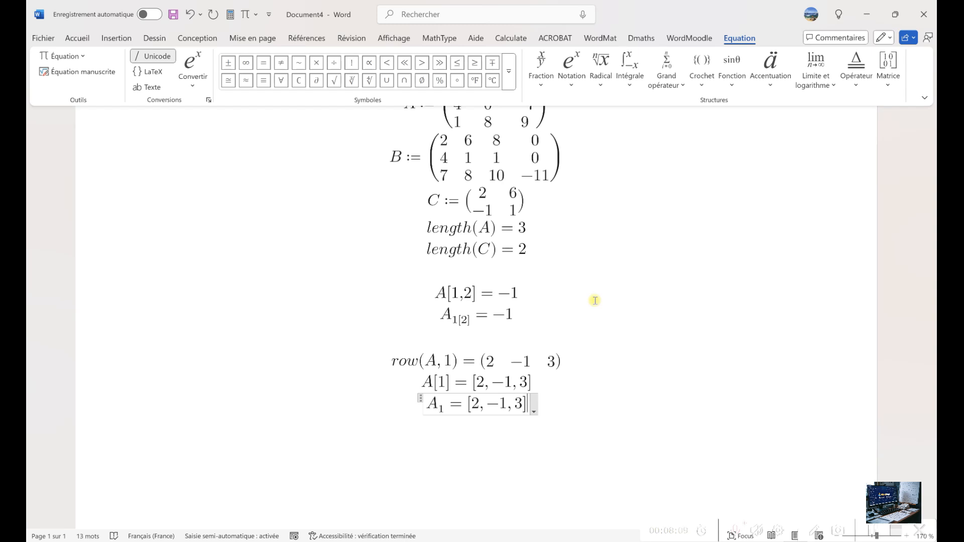
key(Return)
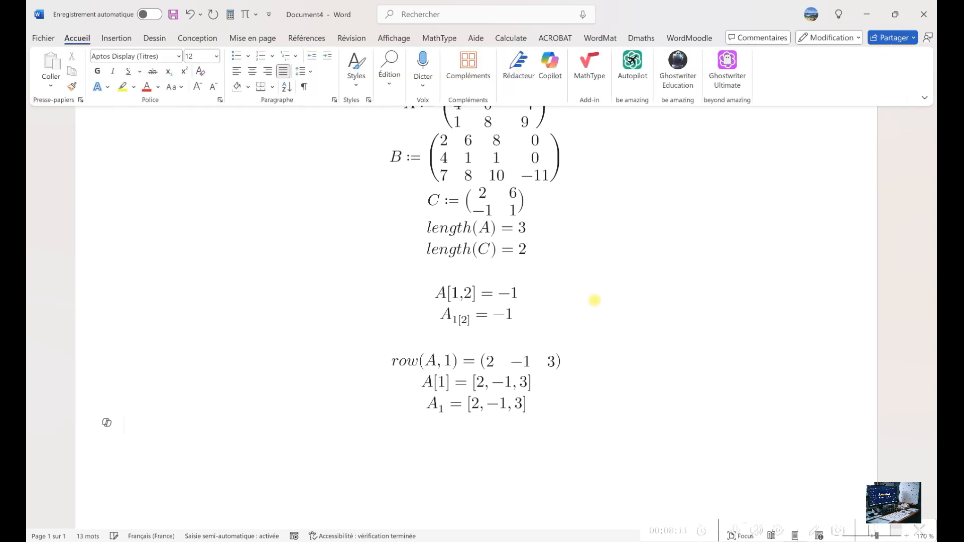
- Add an equation col(A, 2) below the subscript line and evaluate it to extract the second column of A
key(alt+equal)
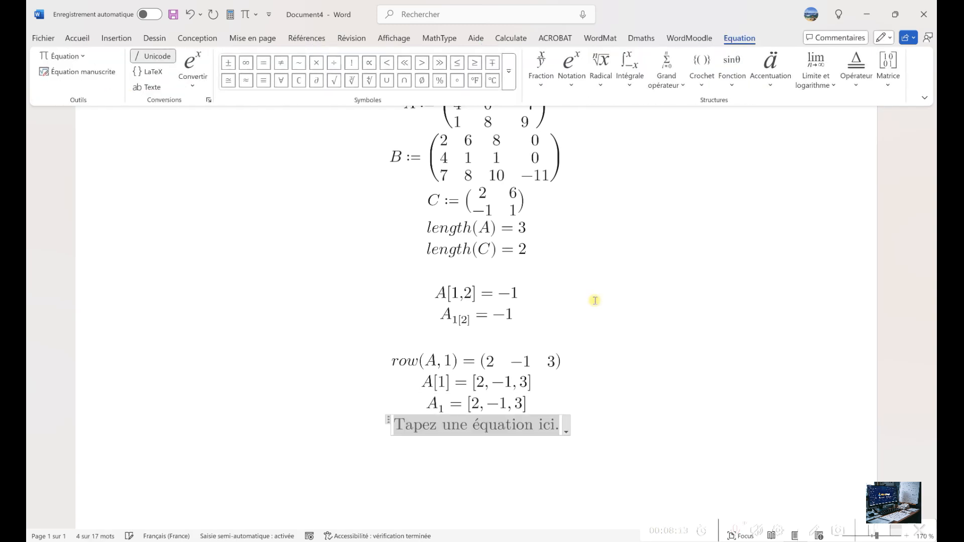
text(col)
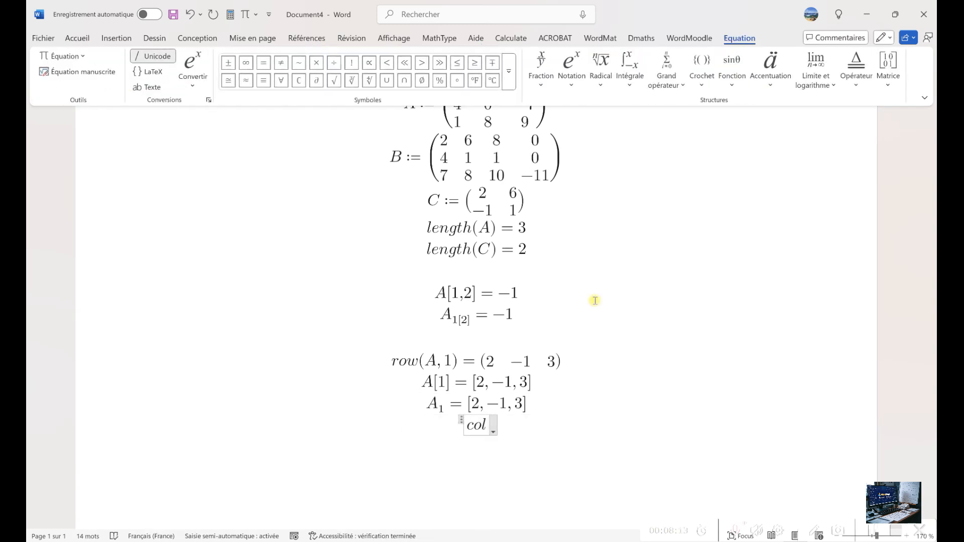
text((A,2)
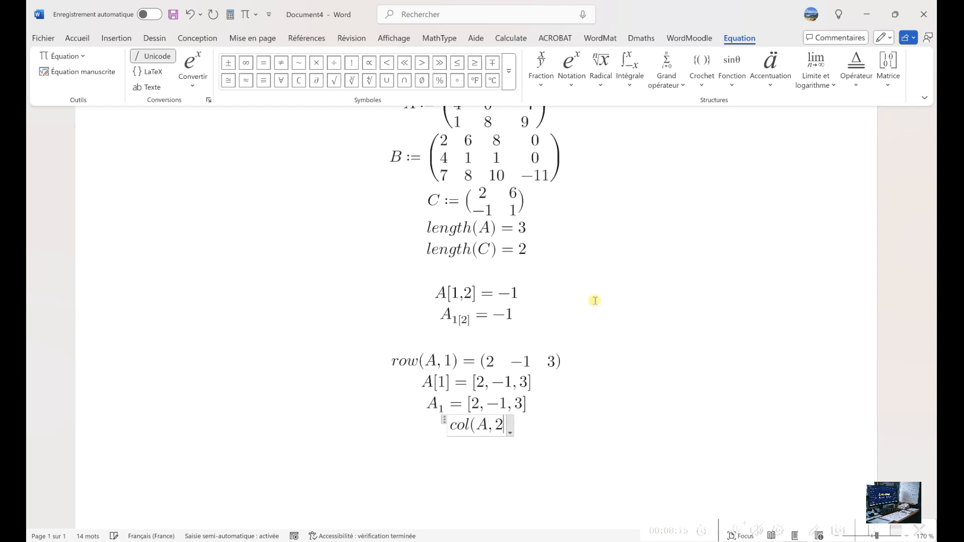
text() = (−1 0 8)
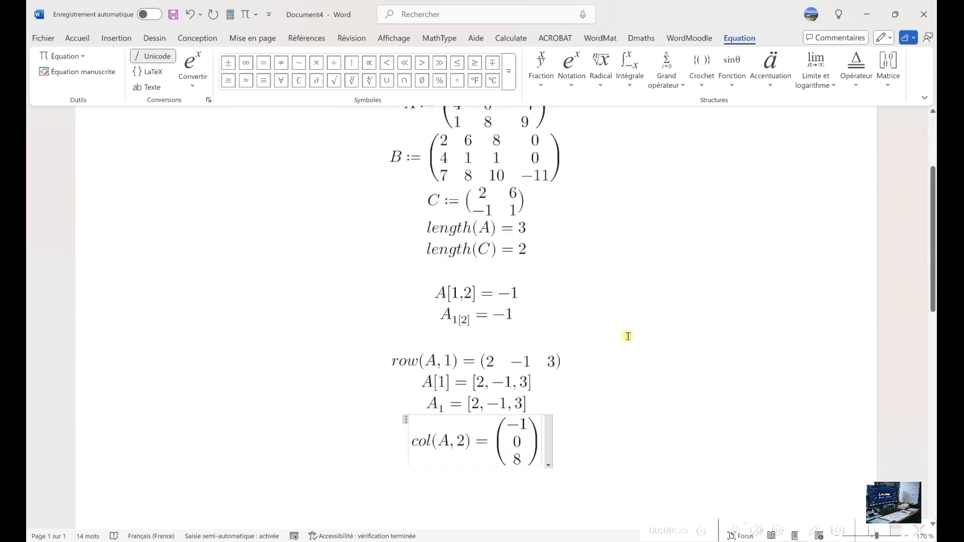
scroll(627, 336, down, 5)
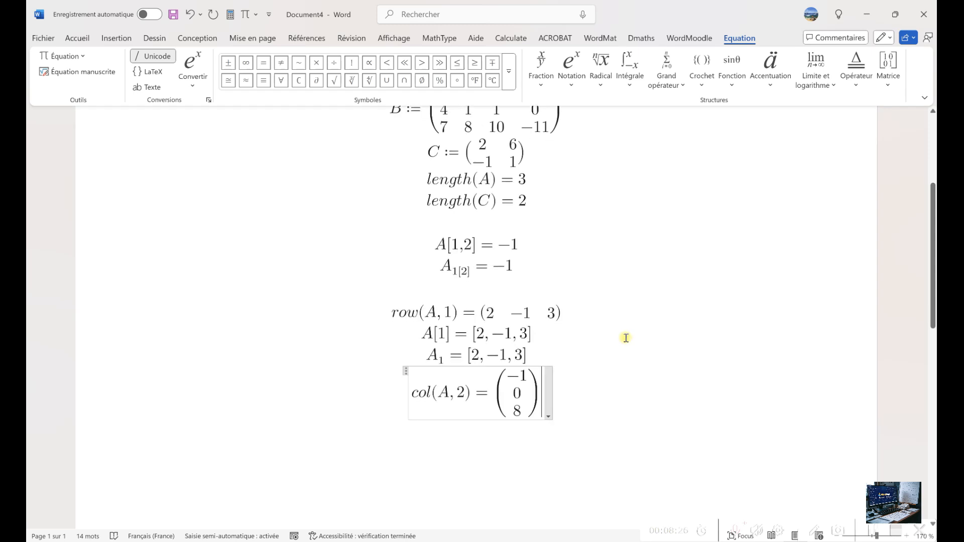
- Leave a blank line below col(A, 2), add a new equation A and evaluate it to display the matrix
click(625, 313)
key(Return)
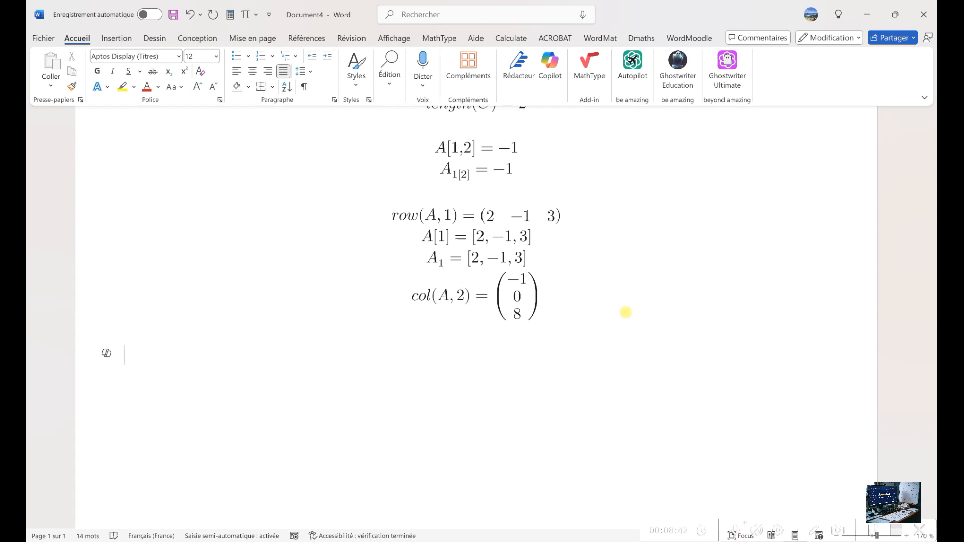
key(alt+shift+equal)
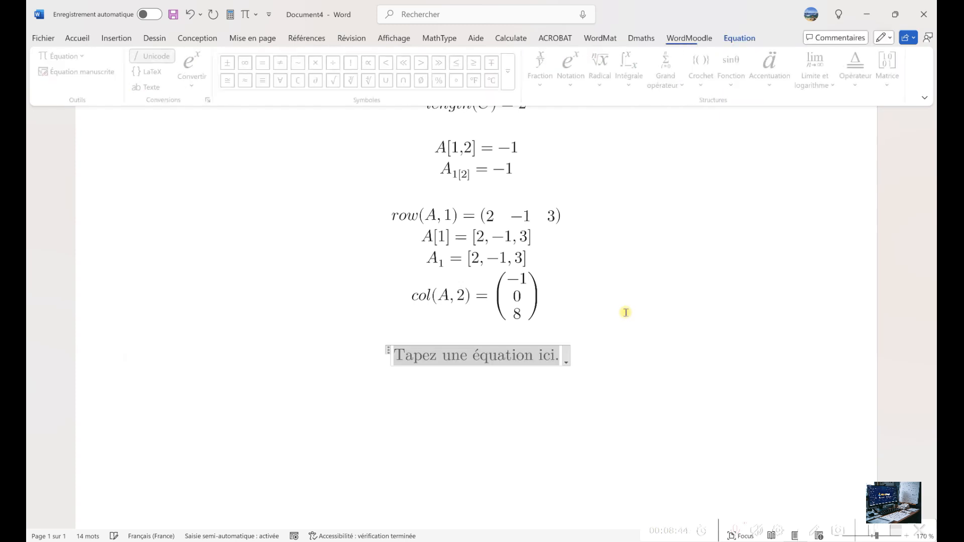
text(A)
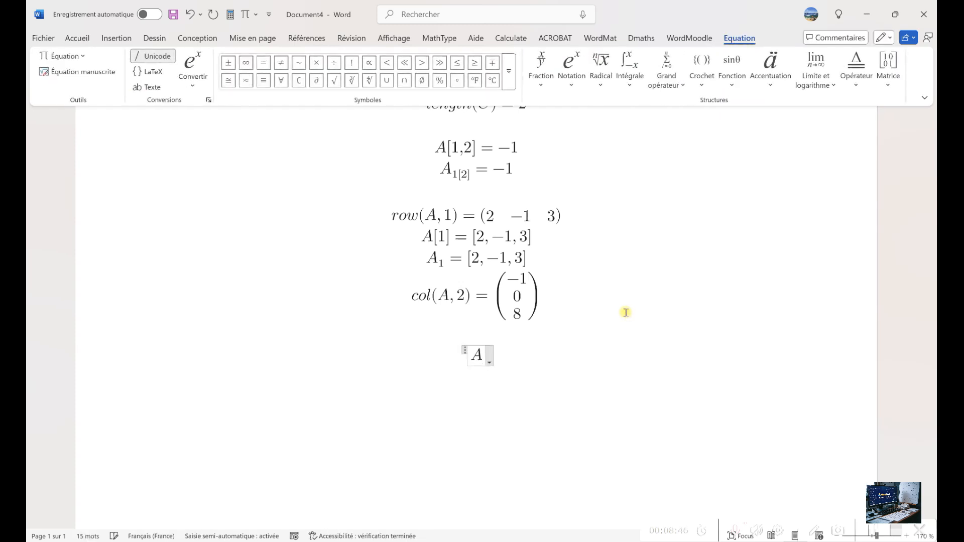
key(ctrl+v)
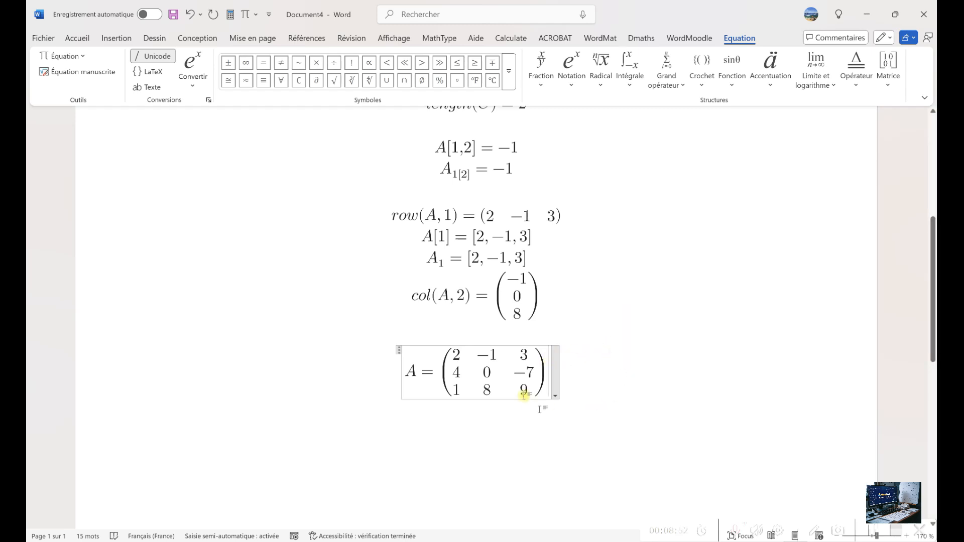
- Insert a row after the first row of the displayed matrix A and fill it with 3, 1 and 5
double_click(494, 355)
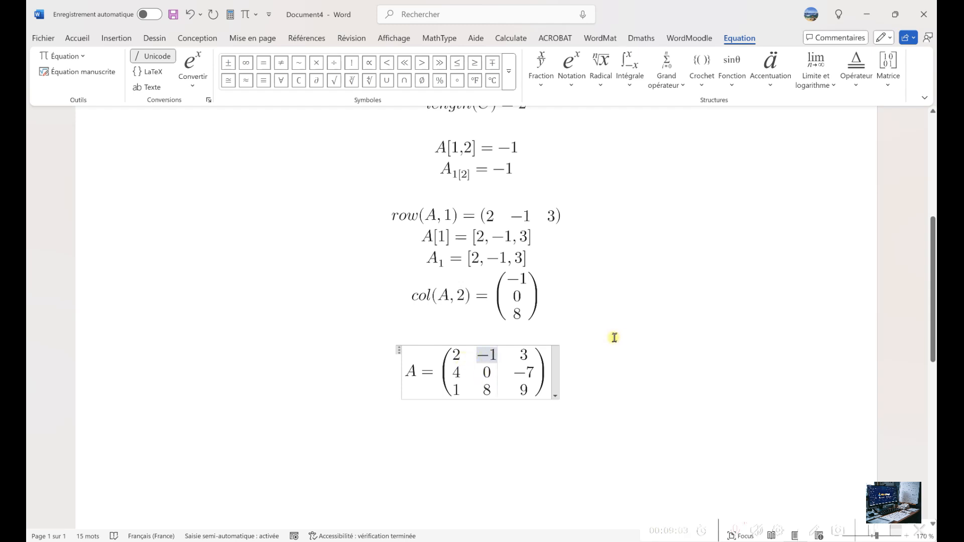
right_click(491, 357)
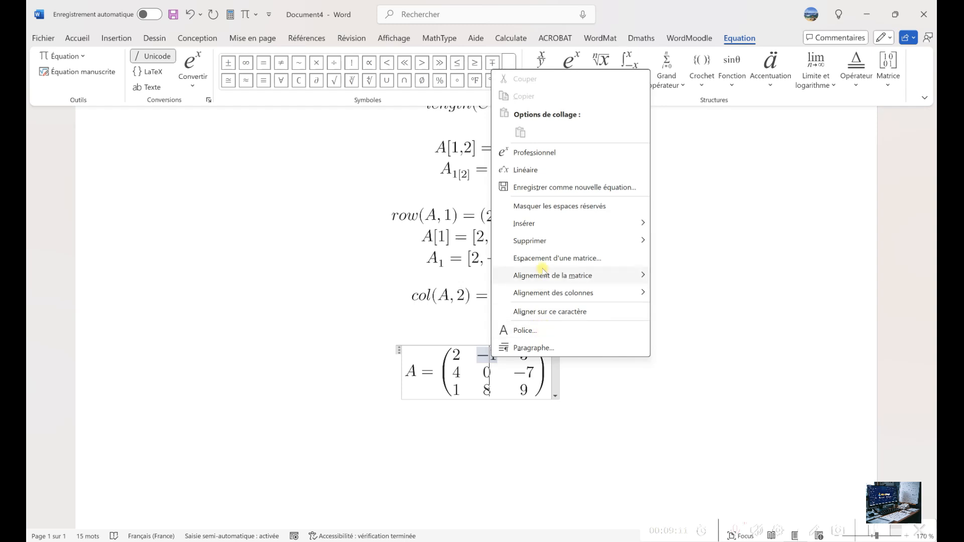
mouse_move(620, 227)
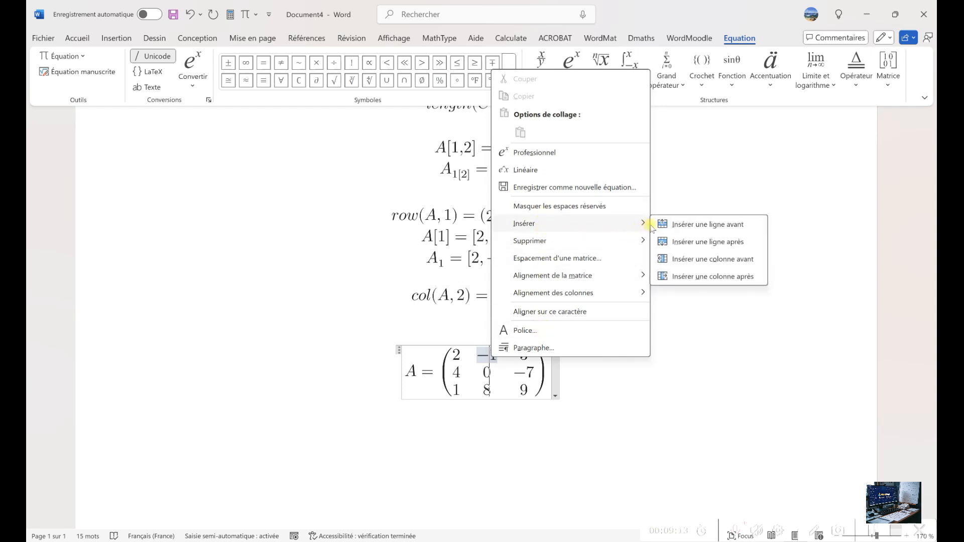
click(711, 243)
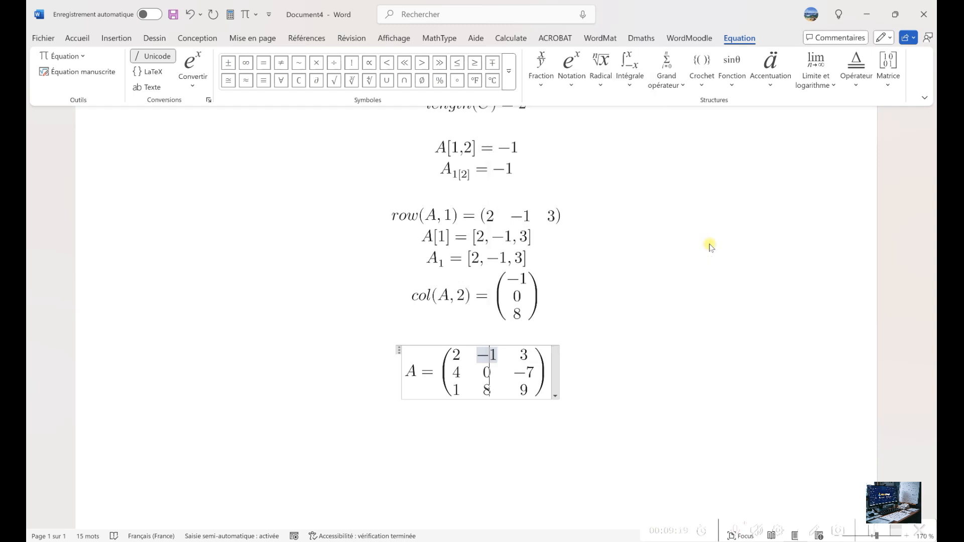
click(455, 371)
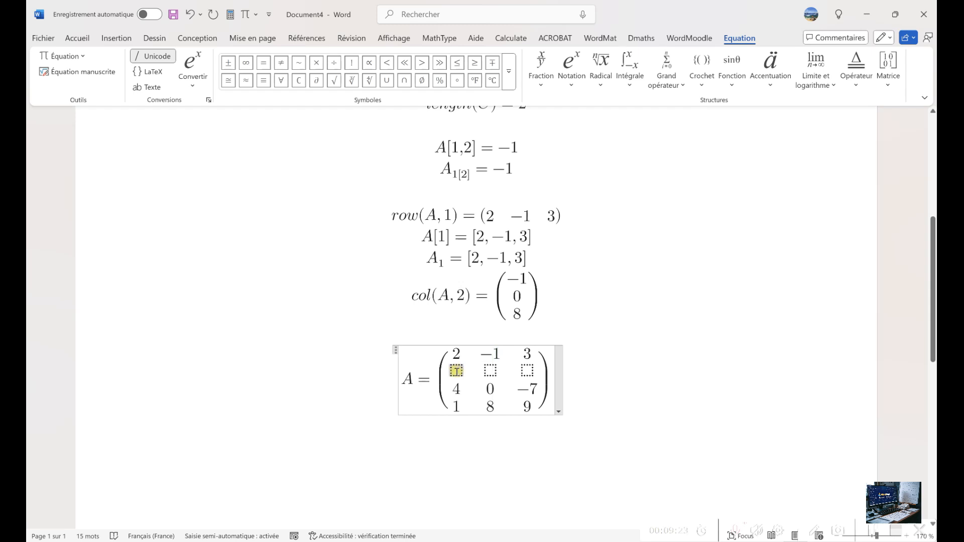
text(3)
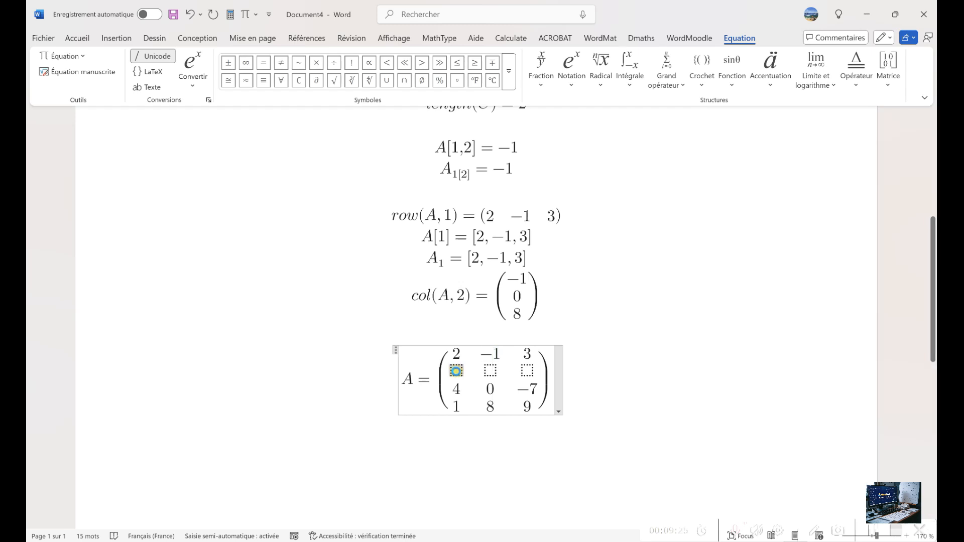
key(Caps_Lock)
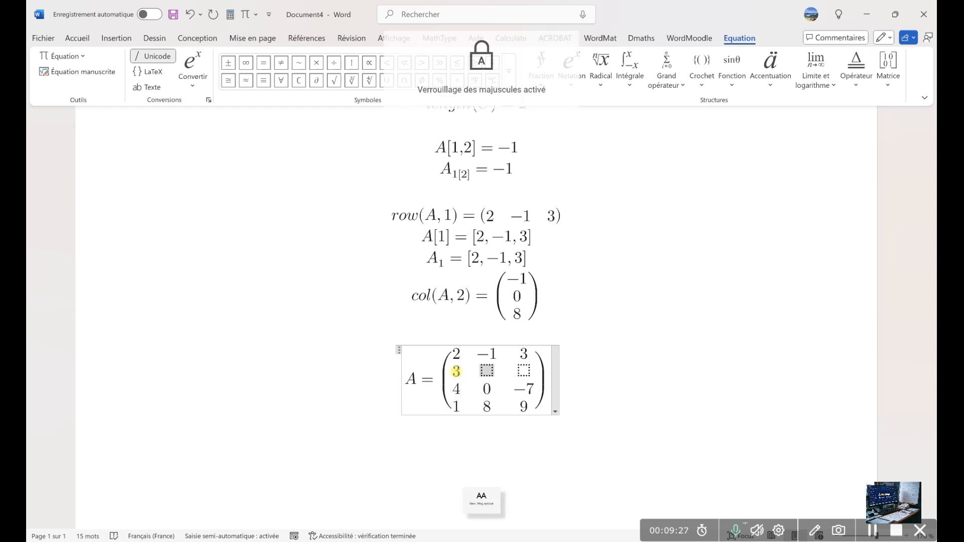
text(1)
key(Right)
text(5)
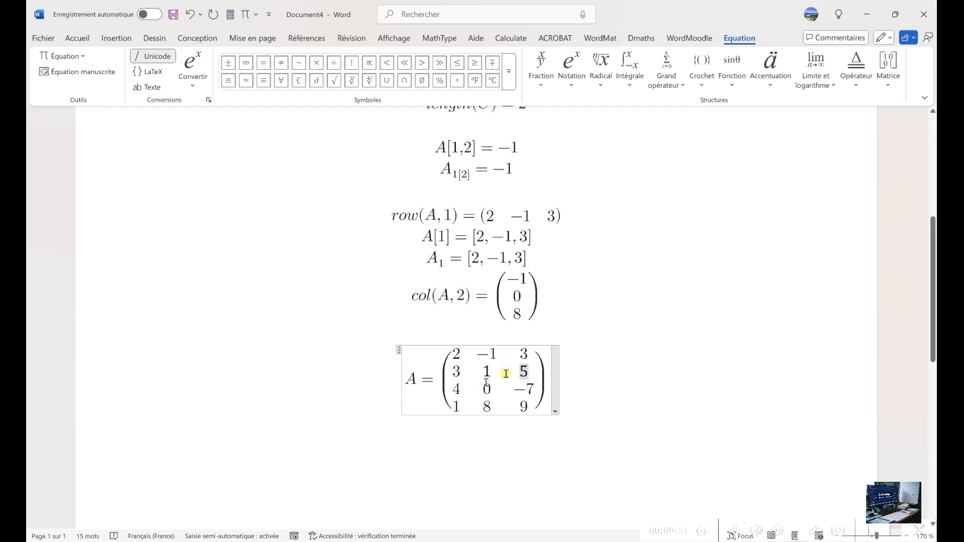
- Insert a column before the second column of the displayed matrix A and fill it from the top with 2, 4, 6 and 7
double_click(494, 354)
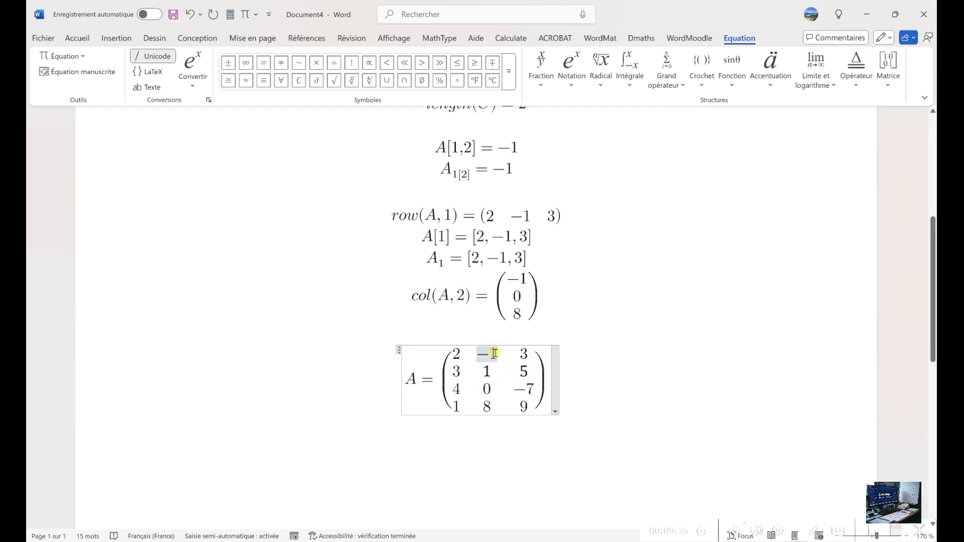
right_click(494, 354)
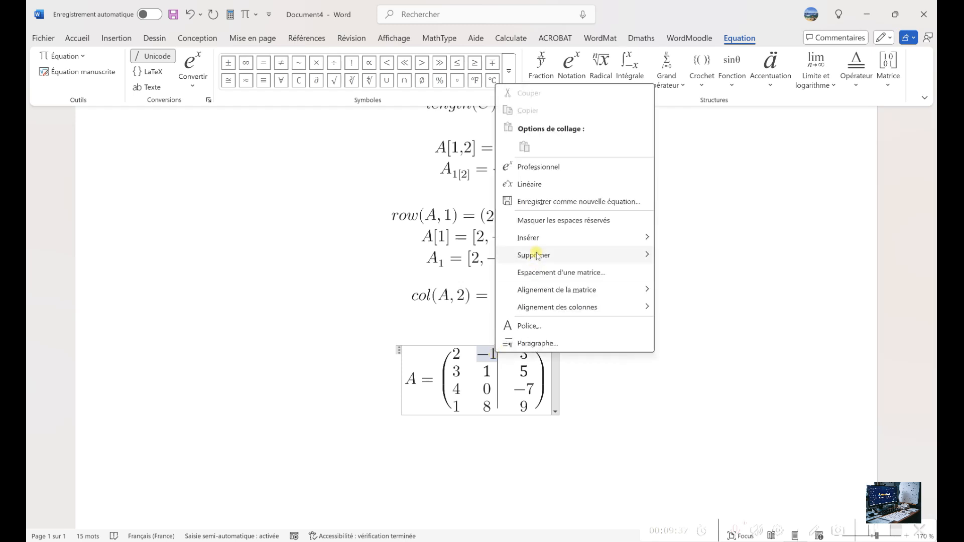
mouse_move(536, 240)
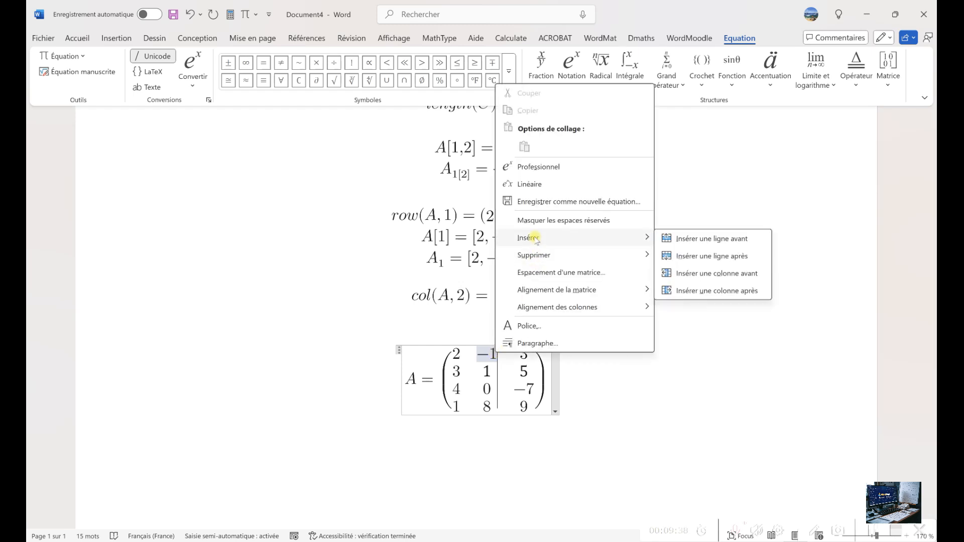
click(723, 277)
click(466, 356)
text(2)
key(Down)
text(4)
key(Down)
text(6)
key(Down)
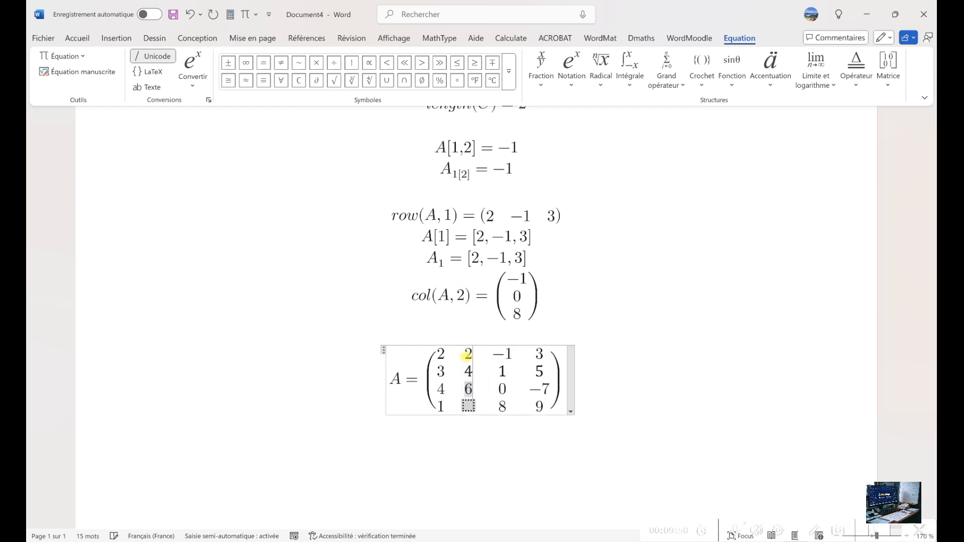
text(7)
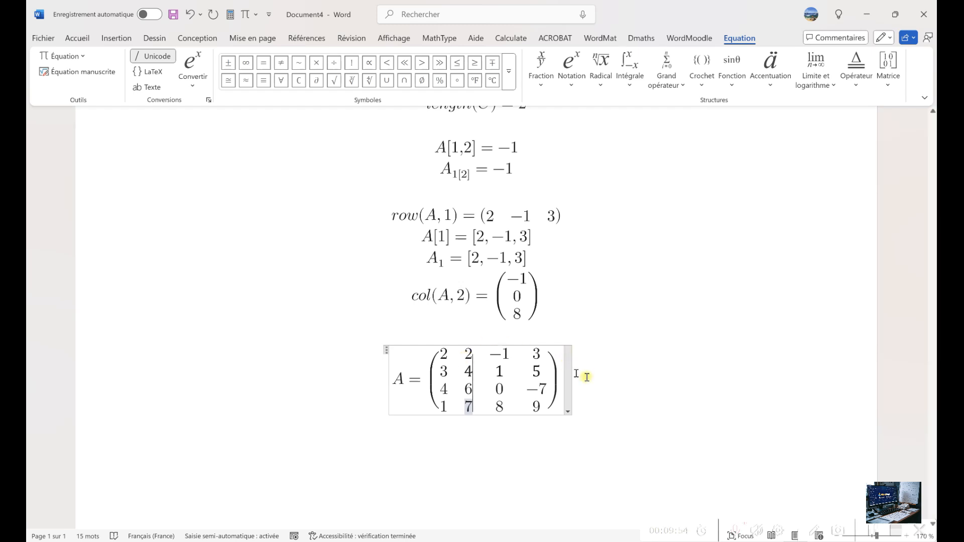
click(680, 385)
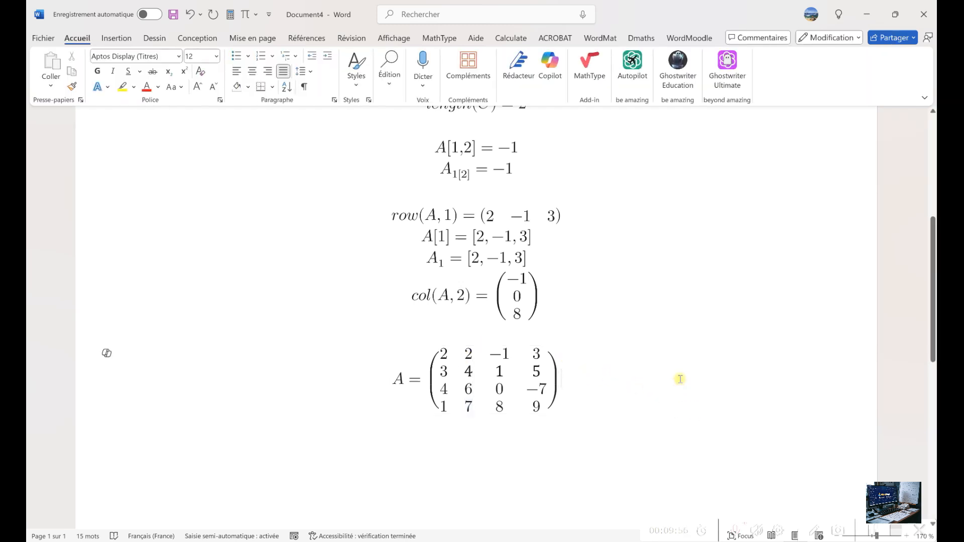
- Start a new equation on the line below the displayed matrix A and enter addcol(A, in it
key(Return)
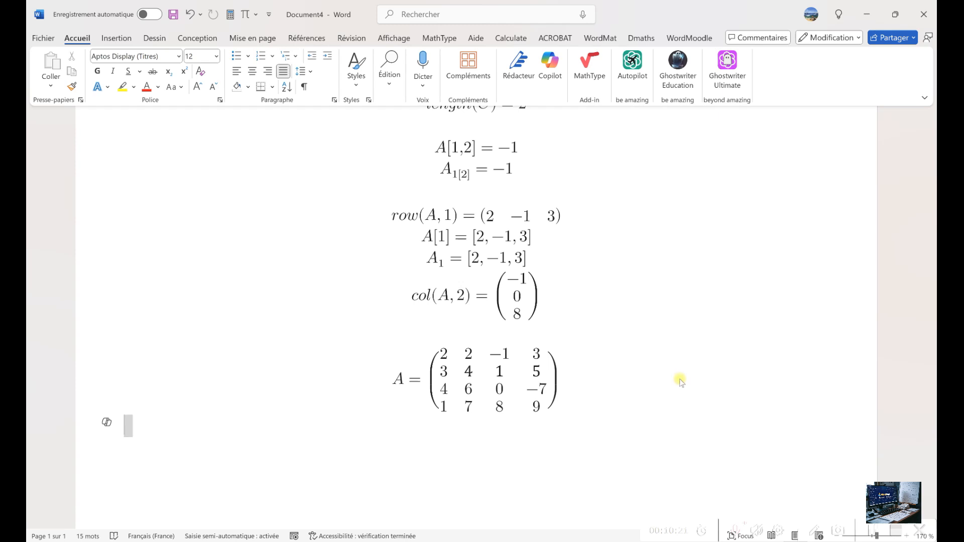
key(alt+equal)
text(a)
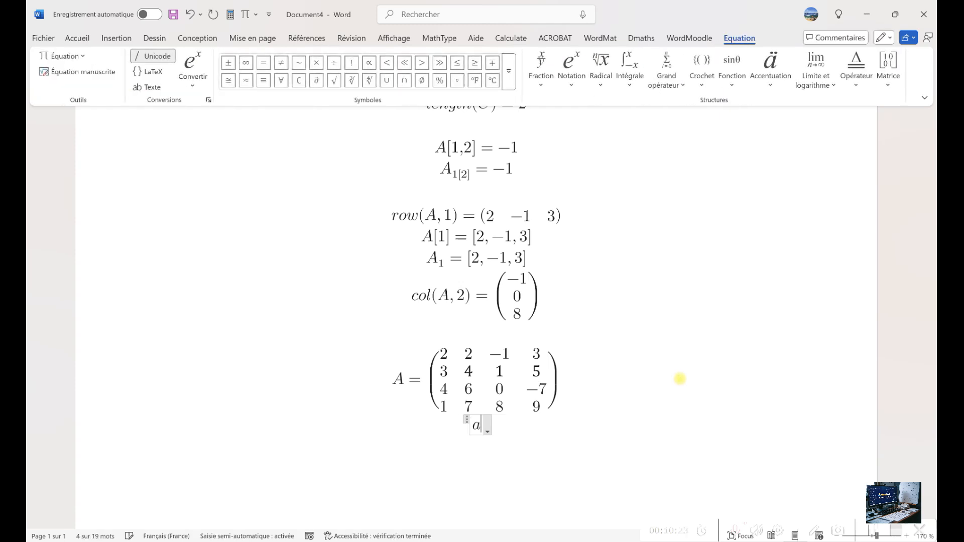
text(ddcol(A,)
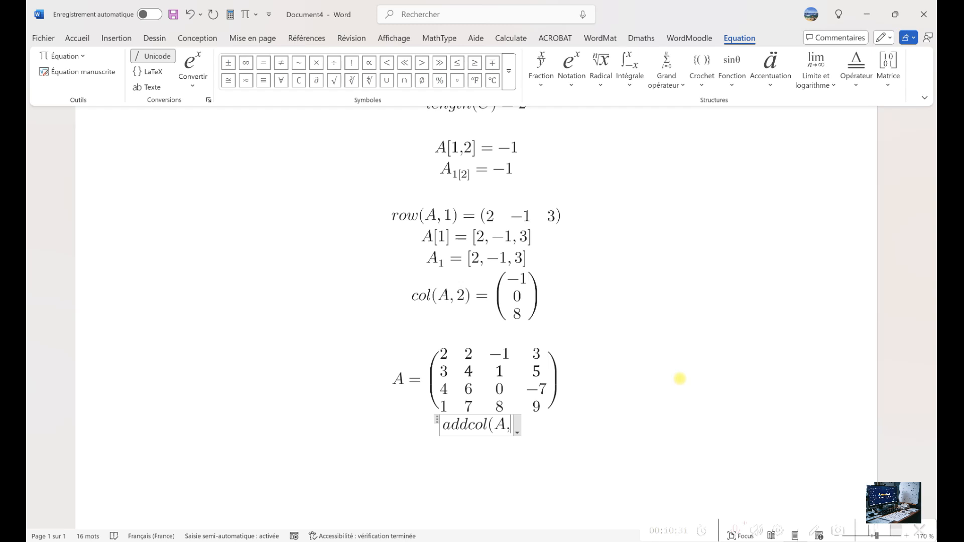
- Handwrite a parenthesized column of 6, 8 and 1 as the second argument, close the addcol expression and evaluate it
click(103, 71)
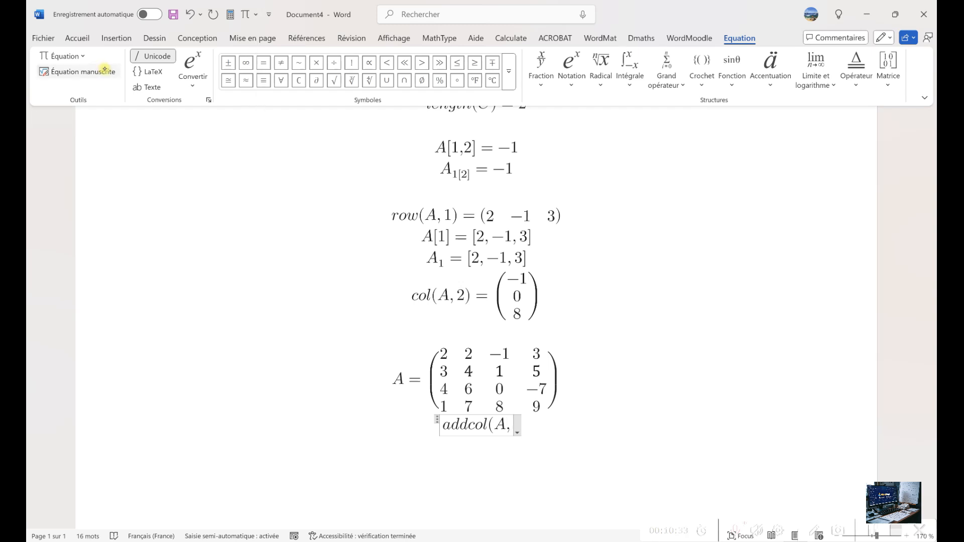
mouse_move(491, 221)
mouse_down()
mouse_move(477, 266)
mouse_move(497, 319)
mouse_up()
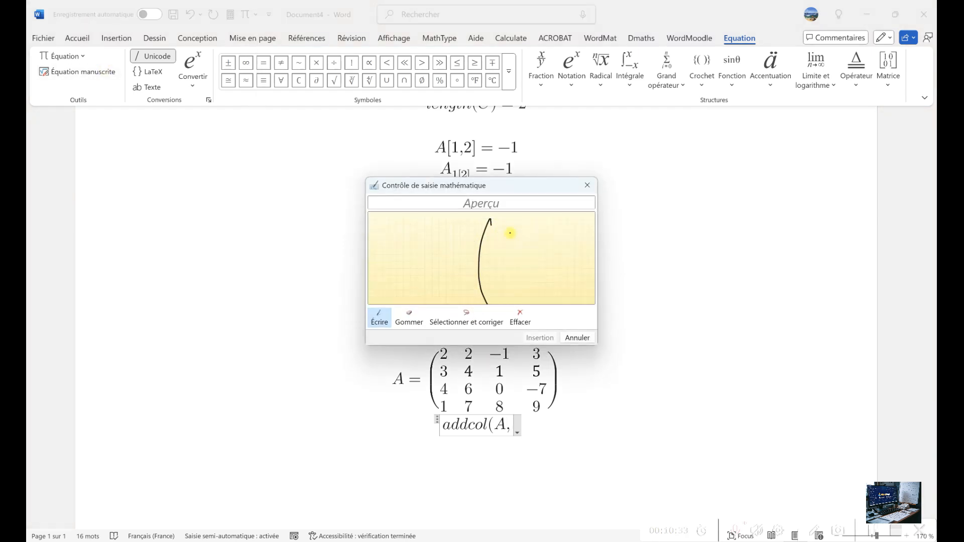
mouse_move(519, 216)
mouse_down()
mouse_move(509, 230)
mouse_move(515, 299)
mouse_move(534, 272)
mouse_move(532, 305)
mouse_up()
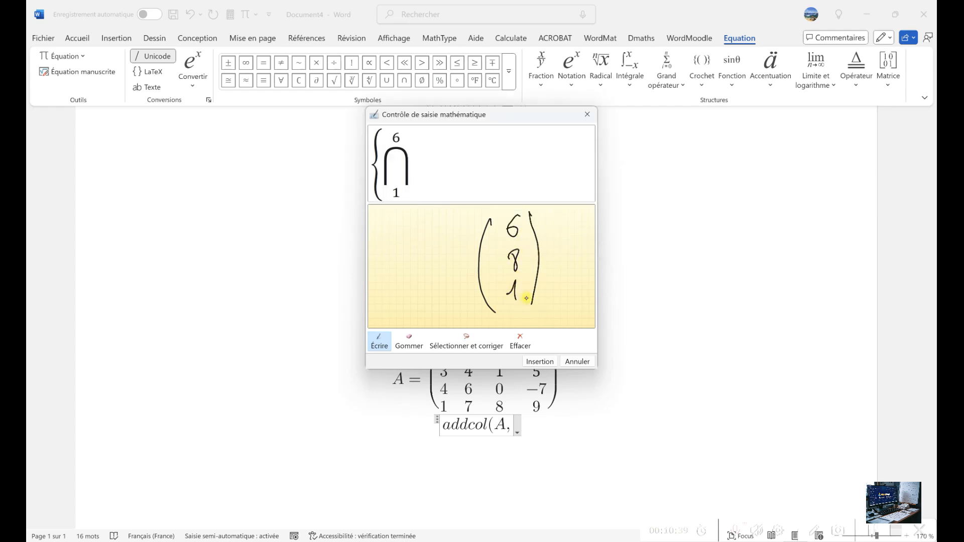
click(538, 361)
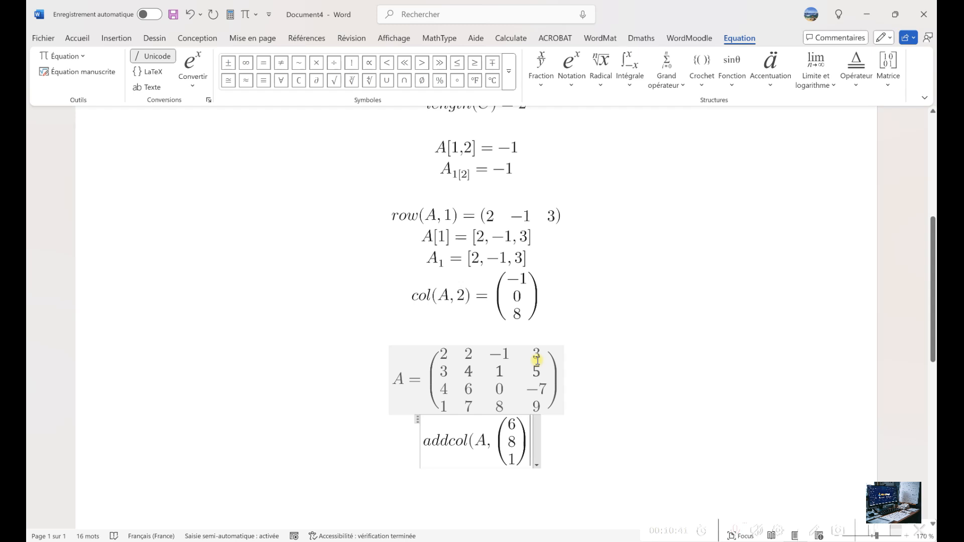
text())
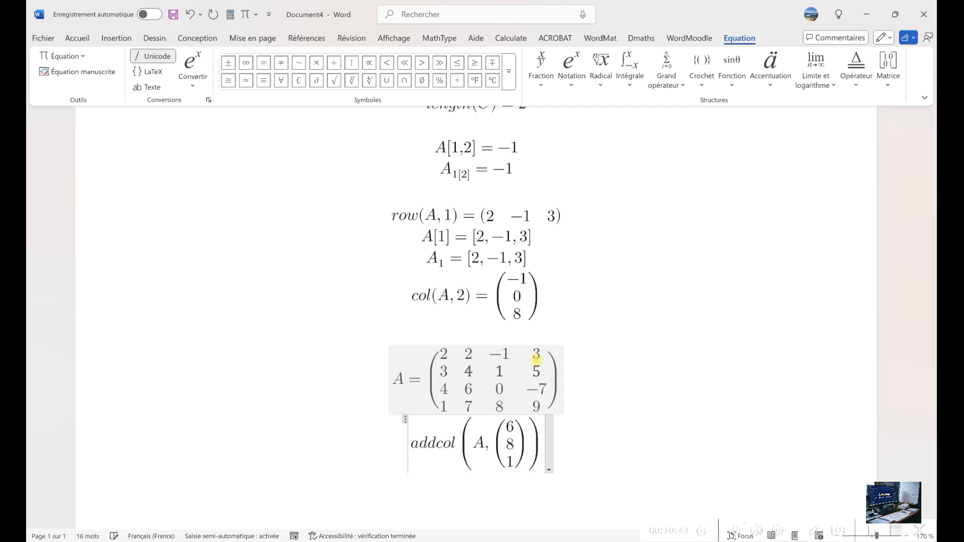
key(alt+b)
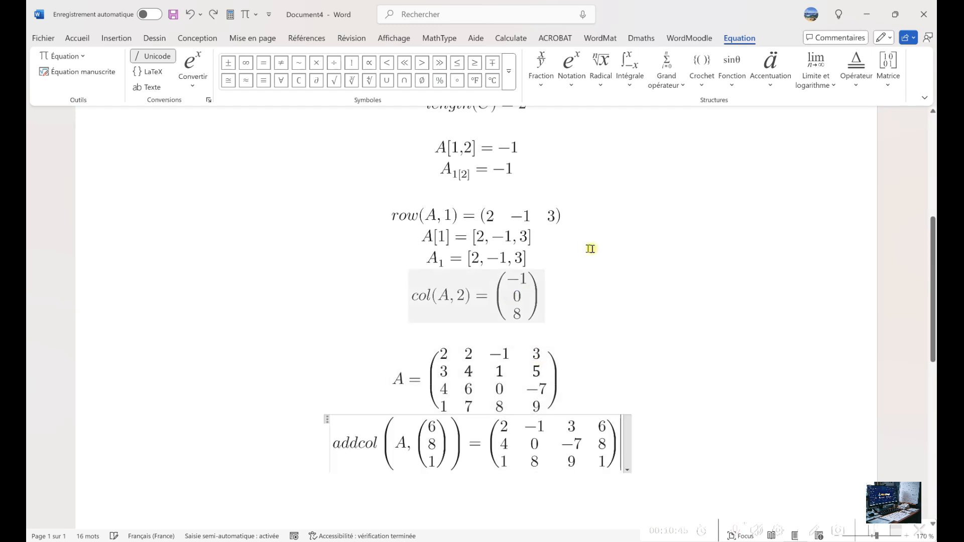
- Add the equation addcol(A, ident(3)) on the next line and evaluate it to append the identity matrix to A
scroll(860, 424, down, 3)
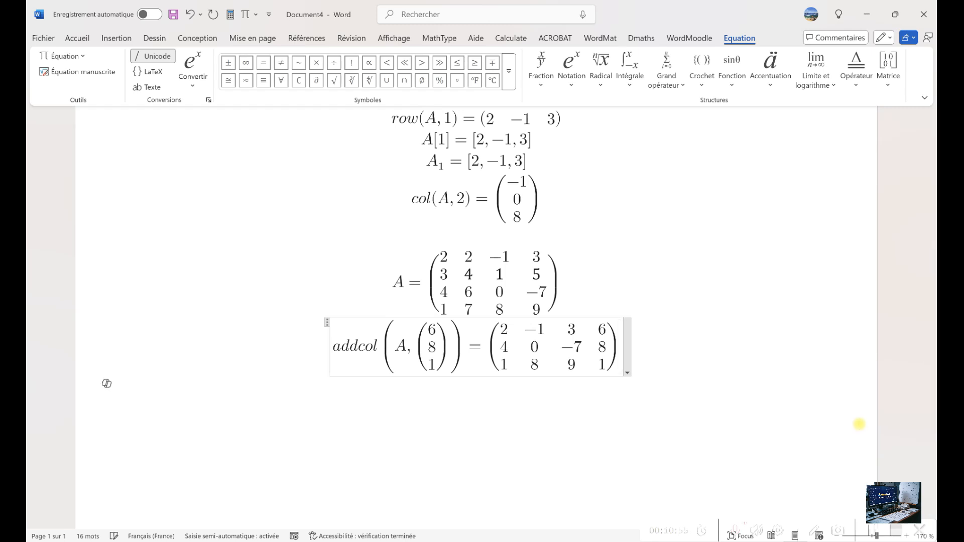
key(Down)
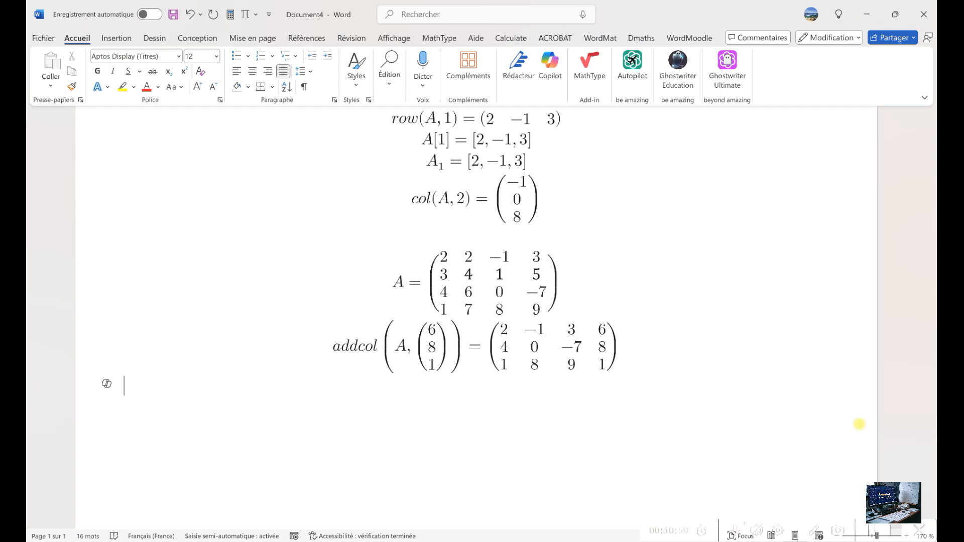
key(alt+equal)
text(a)
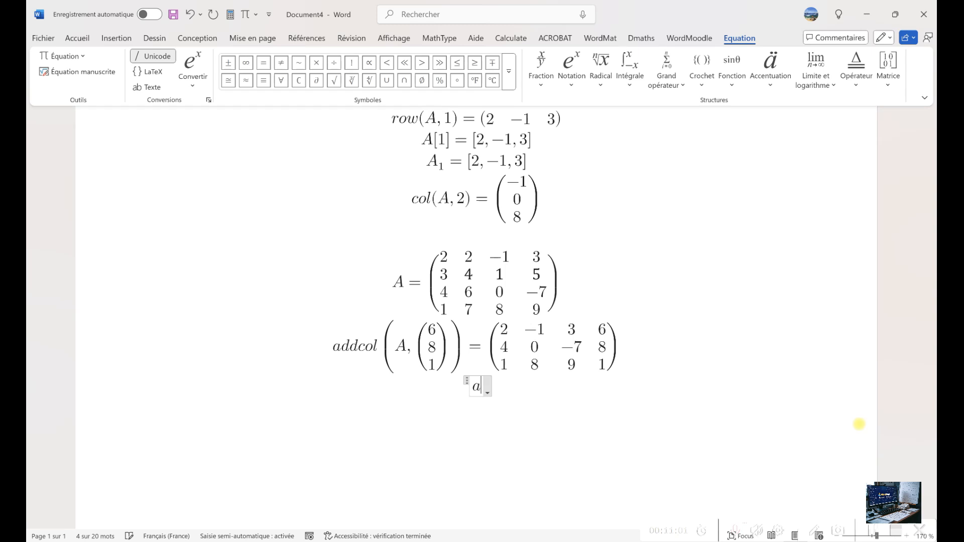
text(ddc)
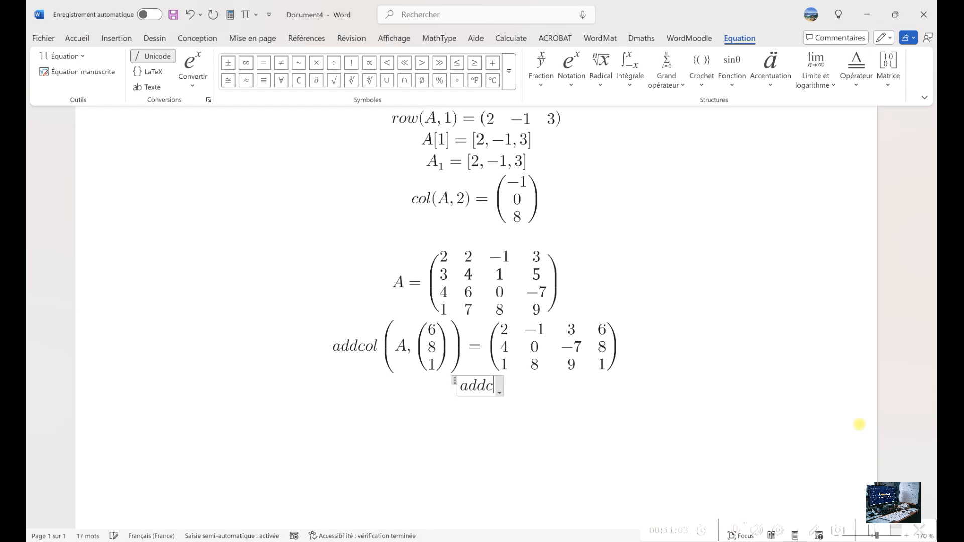
text(ol()
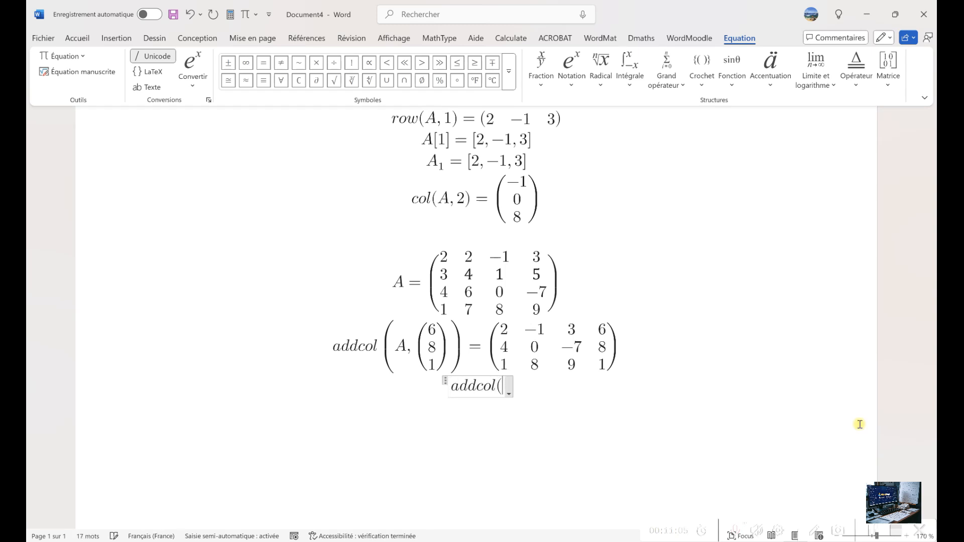
text(A, )
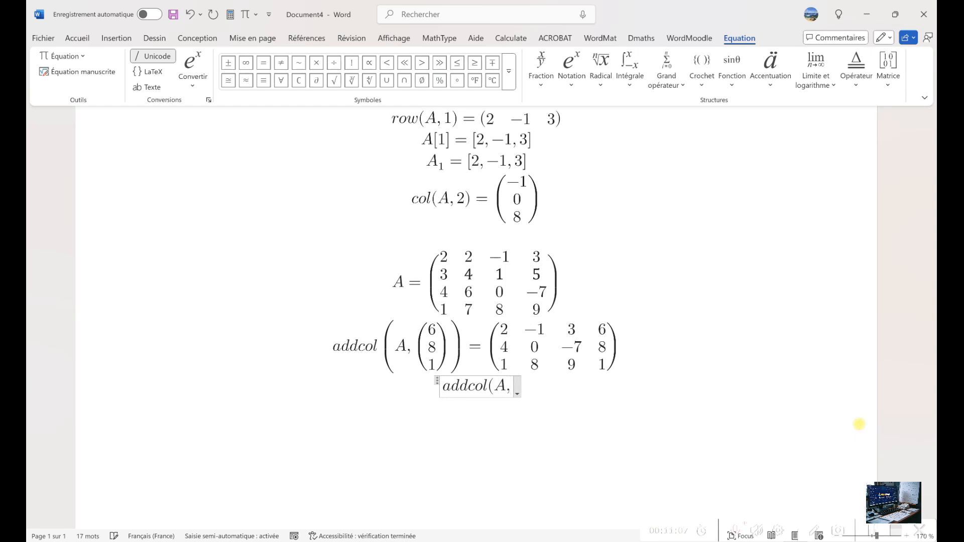
text(ident)
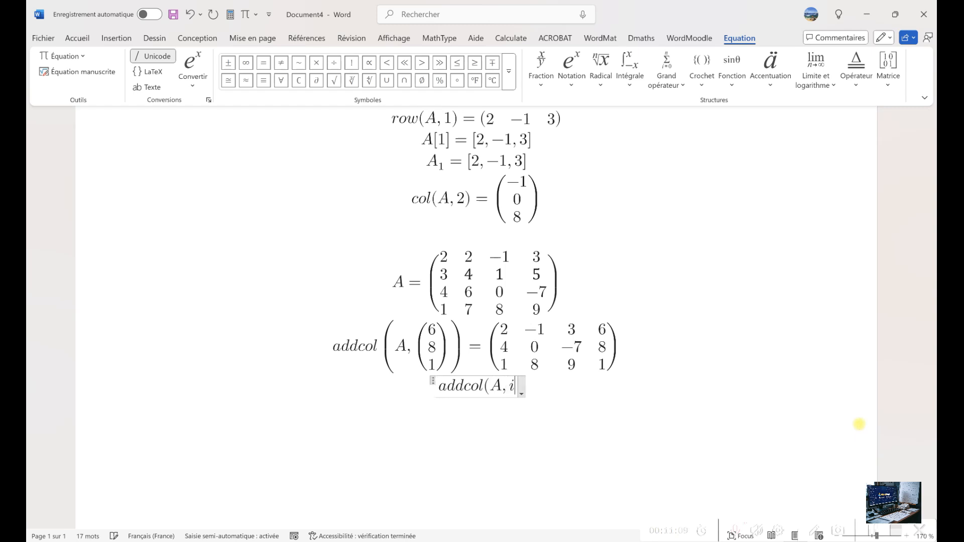
text(3)))
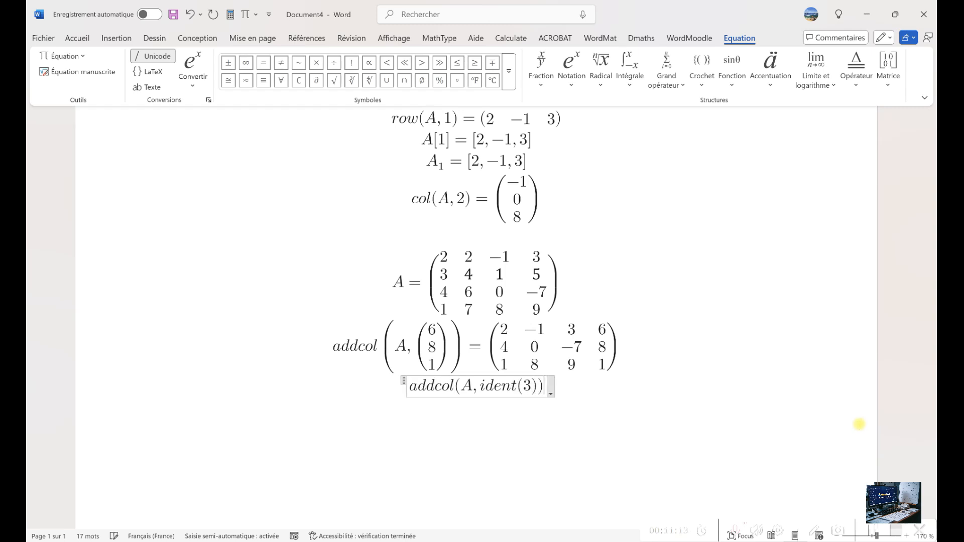
click(859, 425)
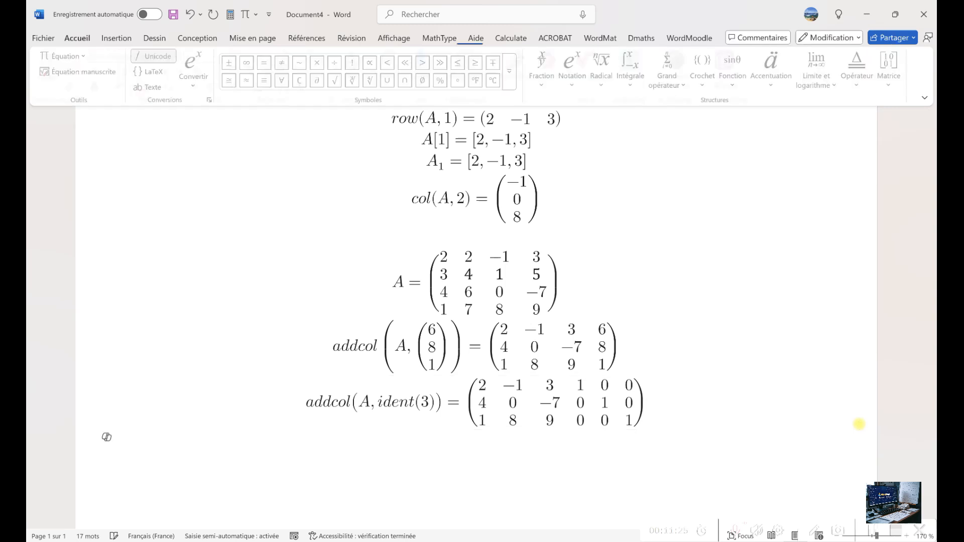
- Start another equation below the addcol(A, ident(3)) line with the function name addcol
key(Return)
key(alt+equal)
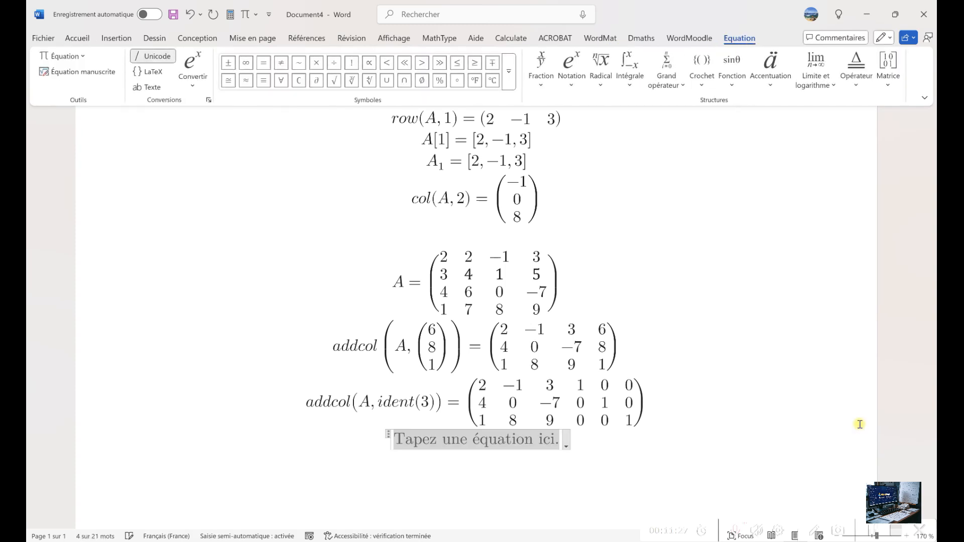
text(add)
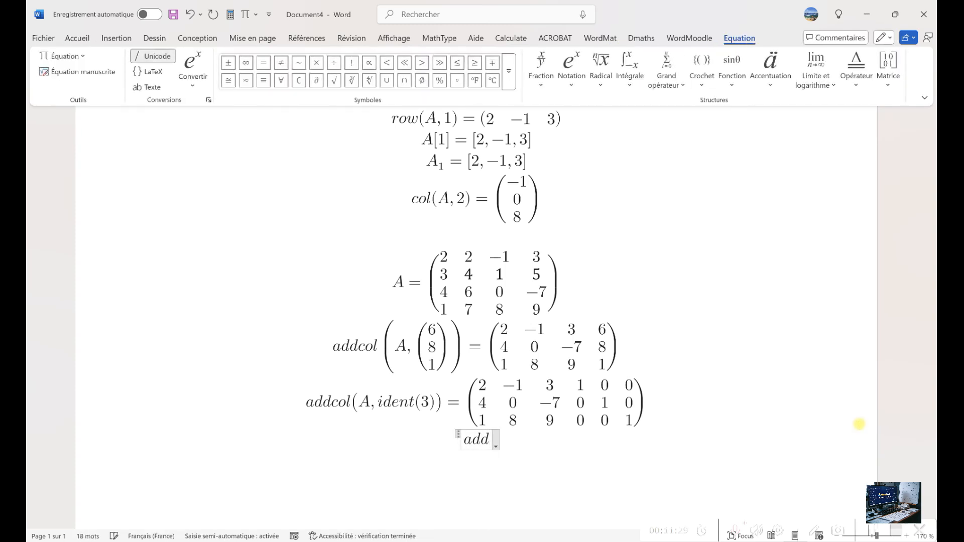
text(col)
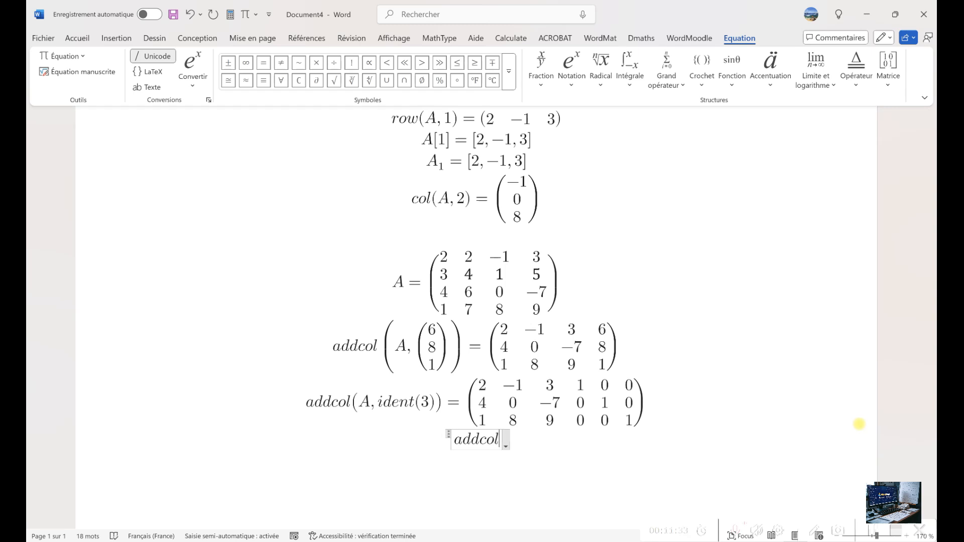
click(888, 64)
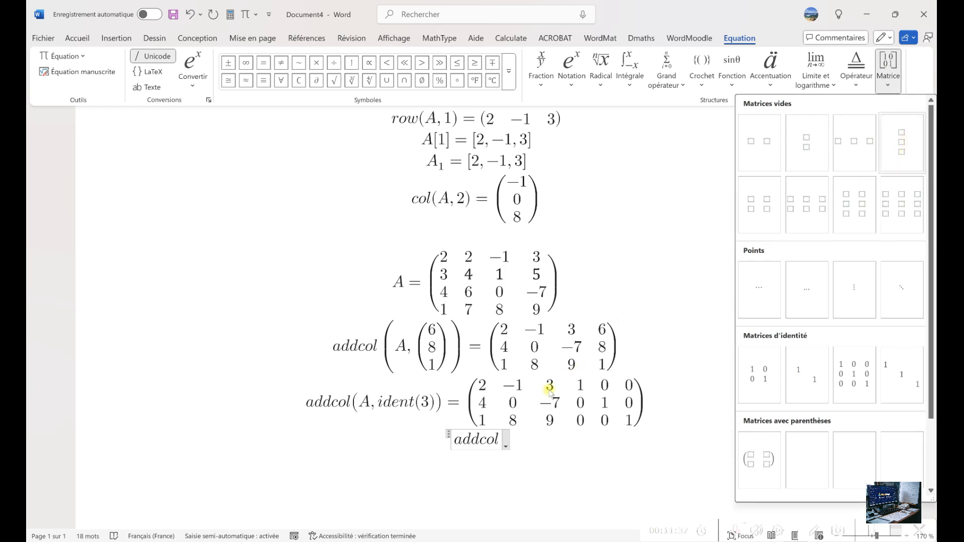
click(506, 446)
click(557, 439)
- Complete the expression as addcol(A, [6,8,1]), giving the column as a list, and evaluate it
text(()
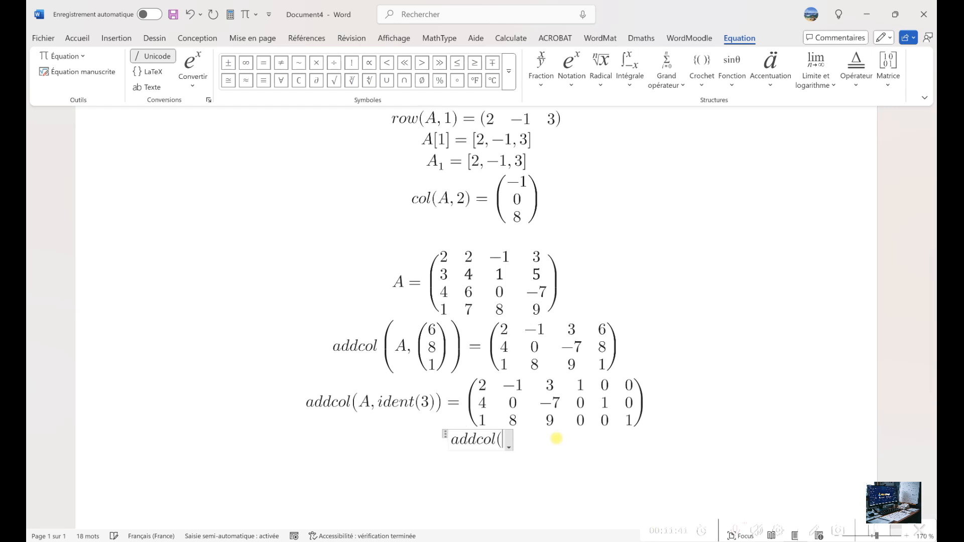
text(A, [)
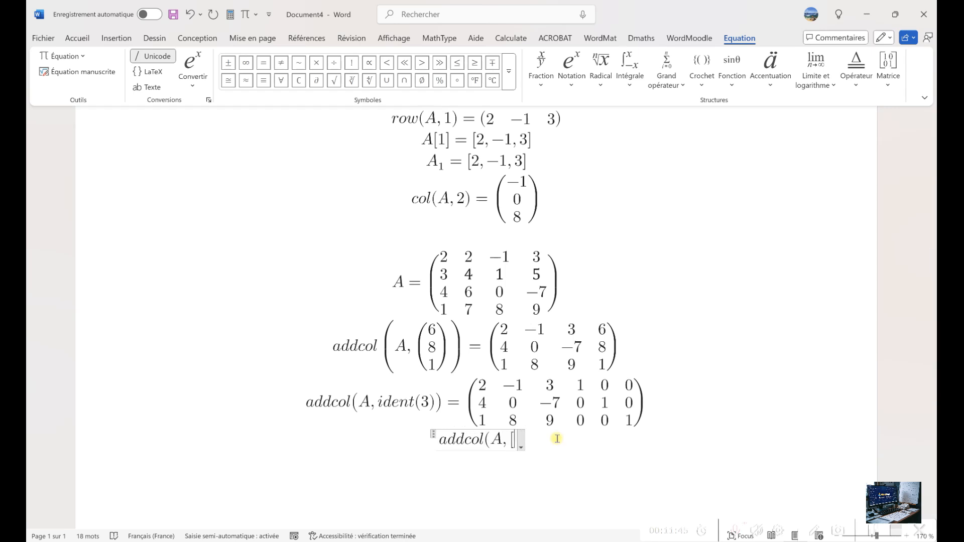
text(6,8,1])
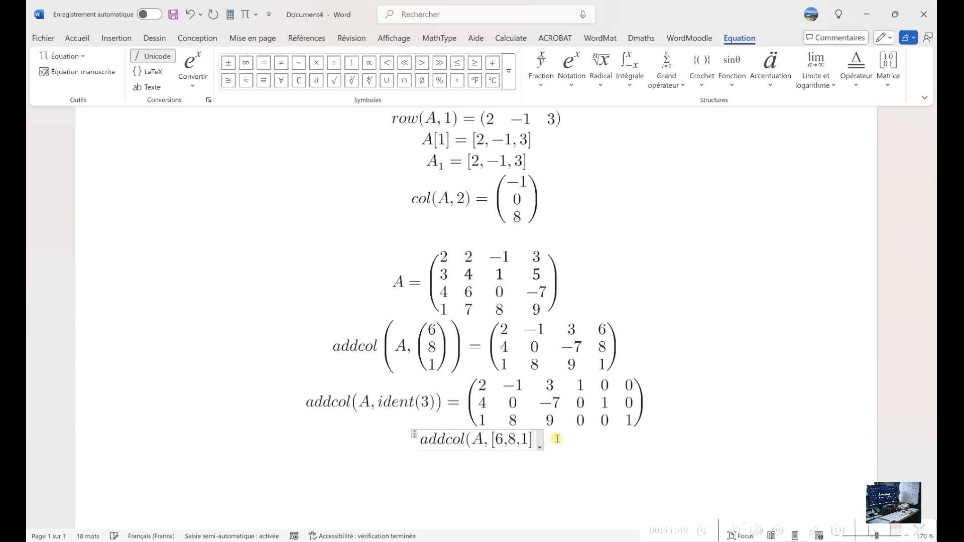
text(à)
key(BackSpace)
text())
click(557, 438)
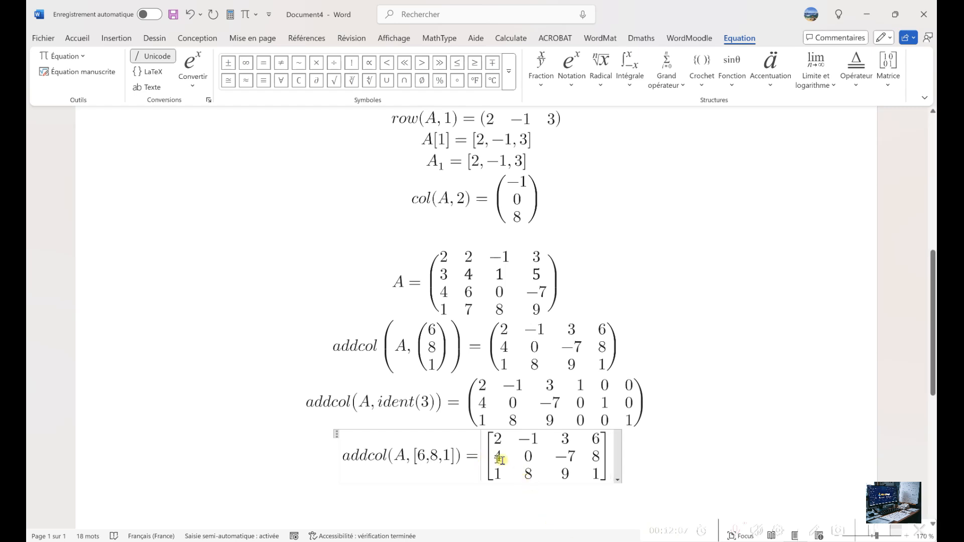
- Replace the square brackets around the addcol(A, [6,8,1]) result matrix with parentheses and leave the equation
drag(499, 456, 529, 467)
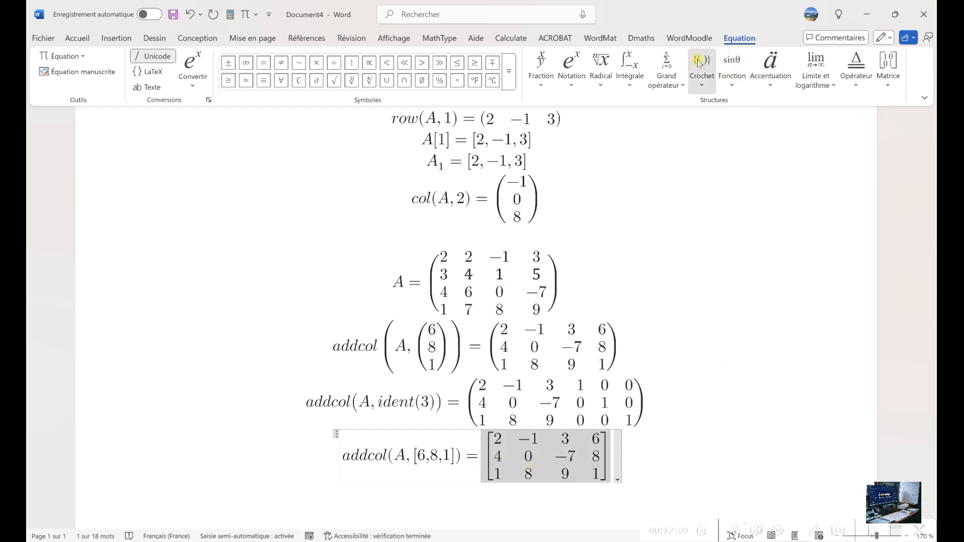
click(704, 75)
click(715, 143)
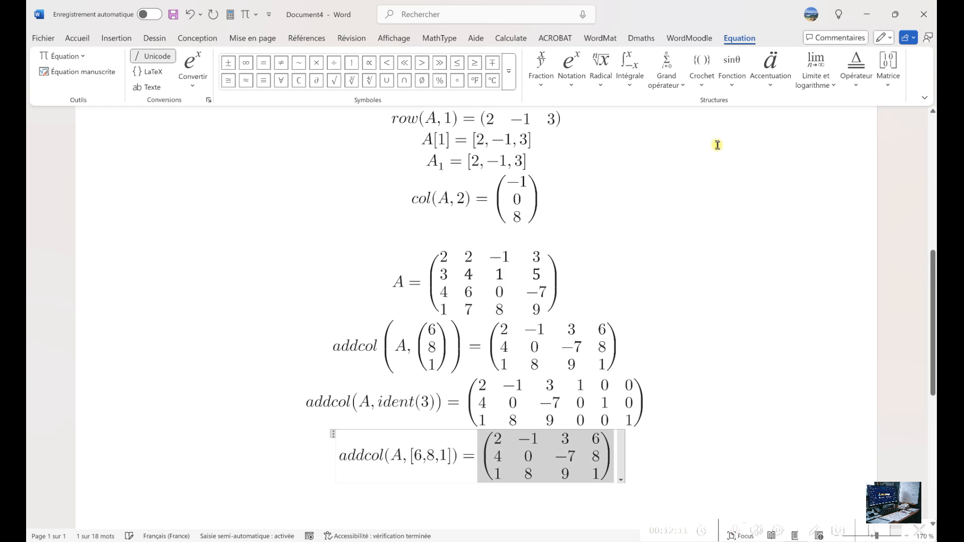
click(708, 460)
- Start a new equation append(A, below the addcol(A, [6,8,1]) line and insert an empty 1×3 matrix enclosed in parentheses as its second argument
scroll(708, 460, down, 2)
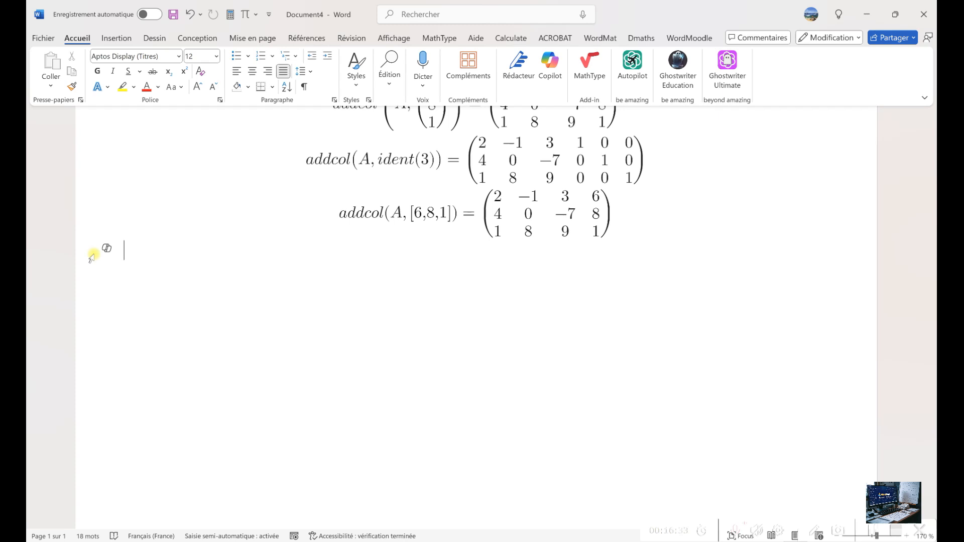
key(alt+equal)
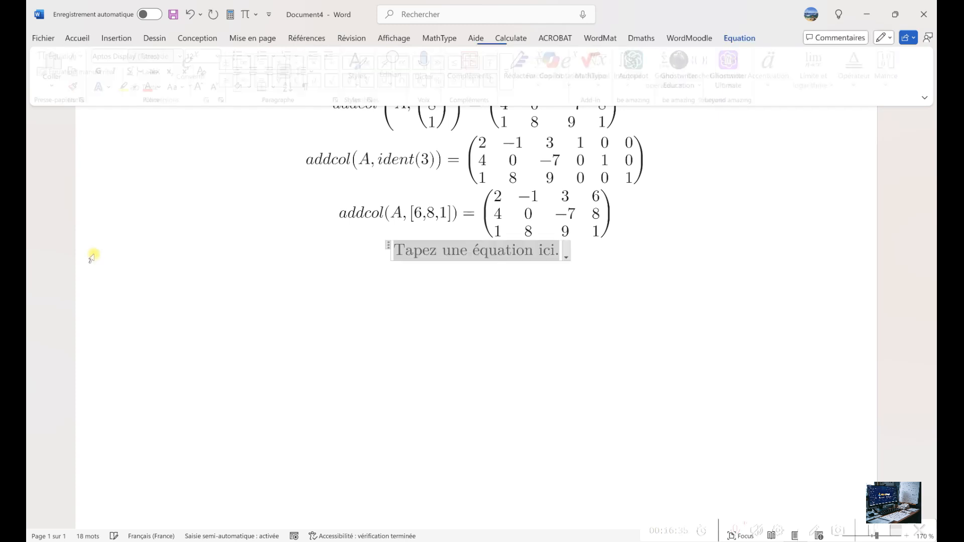
text(append()
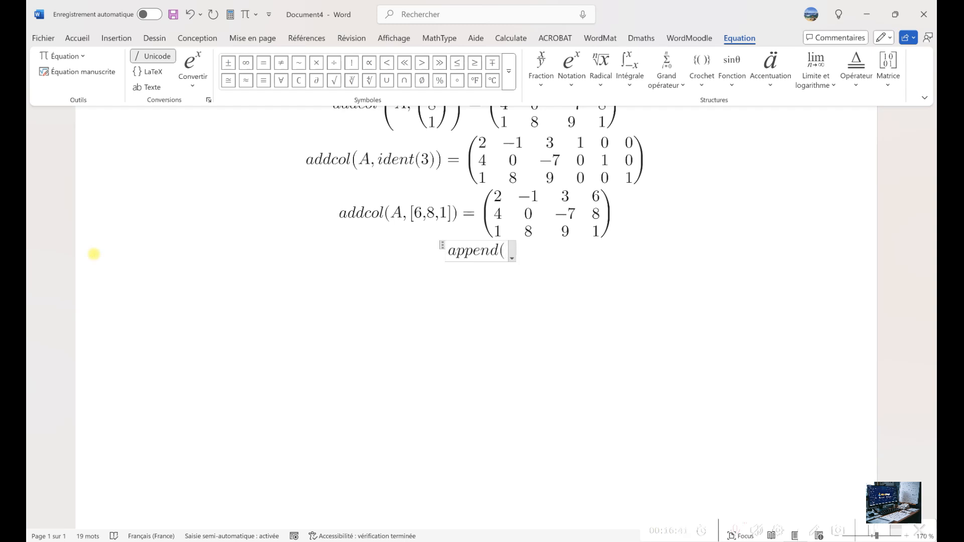
text(A,)
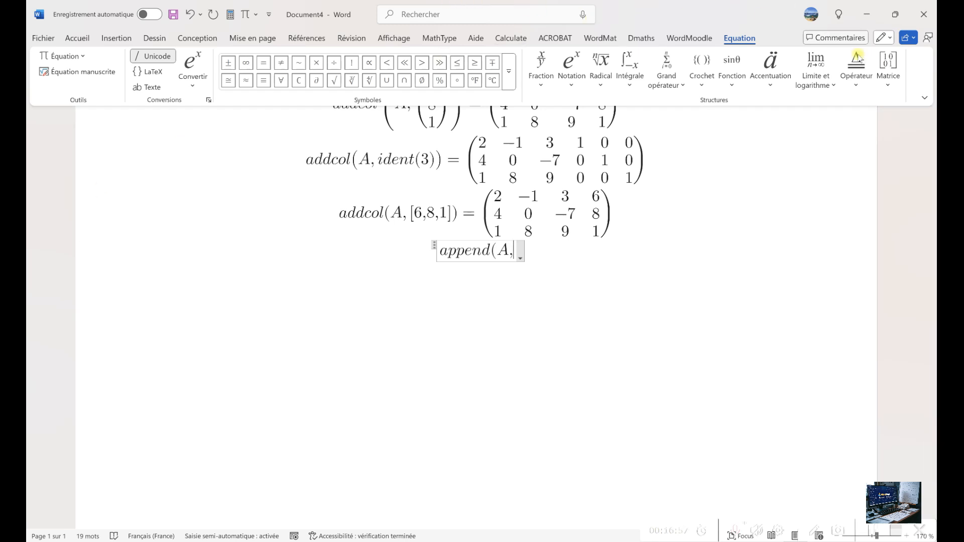
click(887, 65)
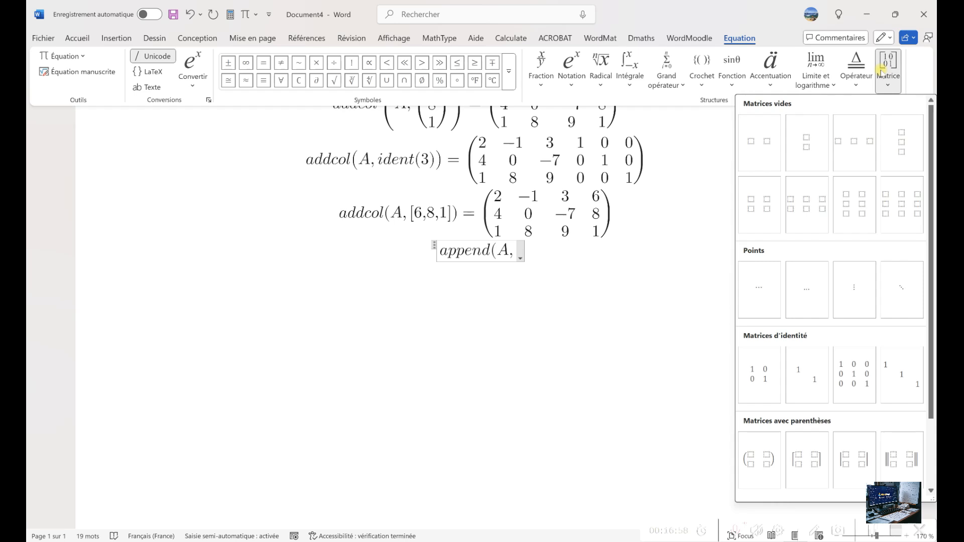
click(858, 151)
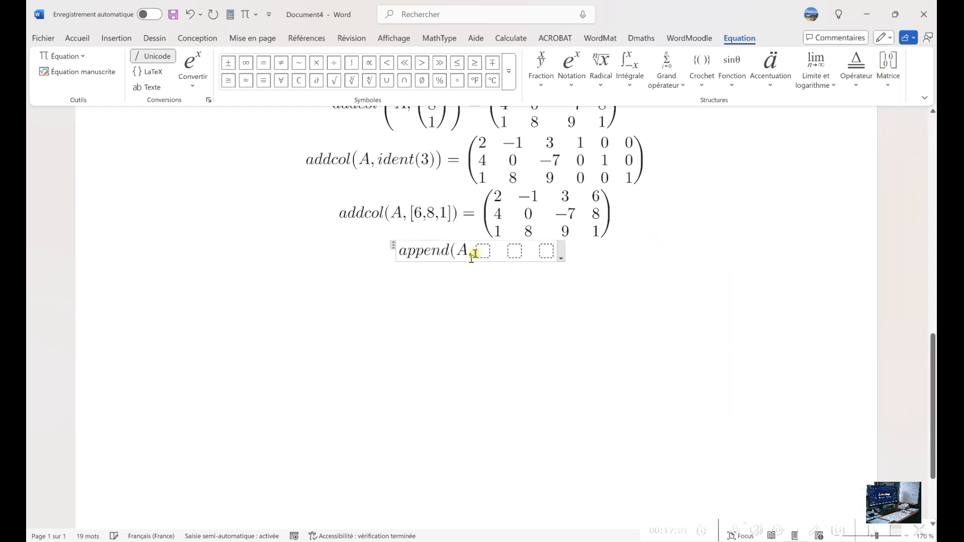
drag(482, 251, 529, 256)
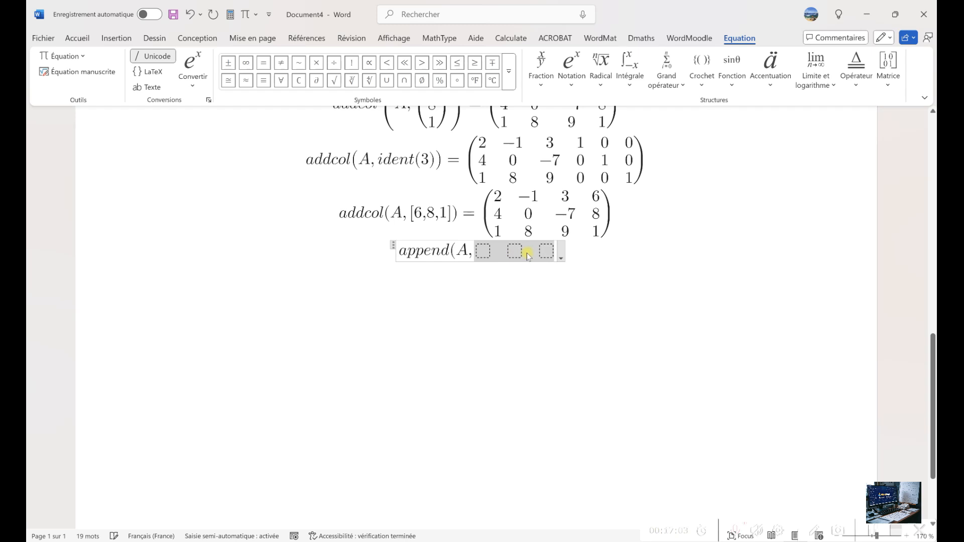
click(702, 66)
click(713, 142)
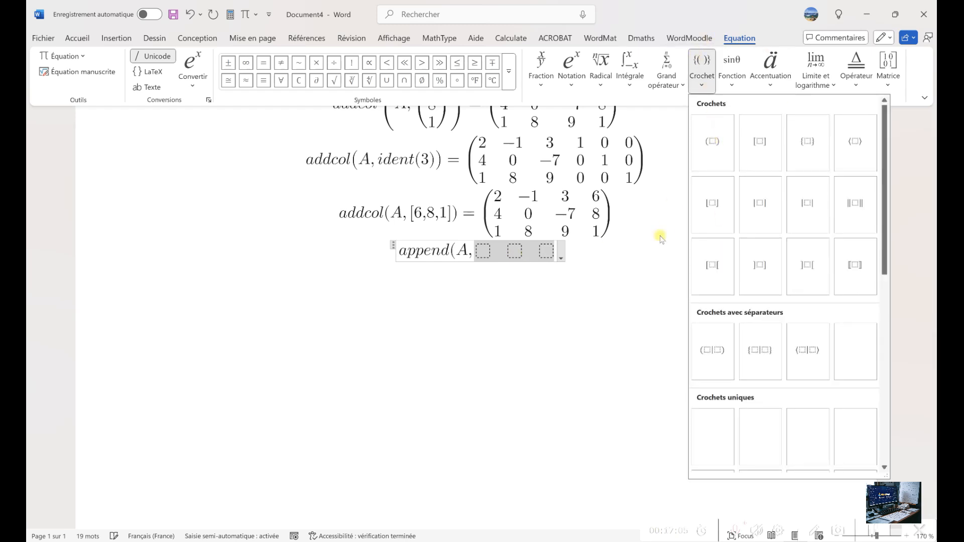
- Fill the empty row matrix with 1, 4 and 7, close the append expression and evaluate it
click(489, 249)
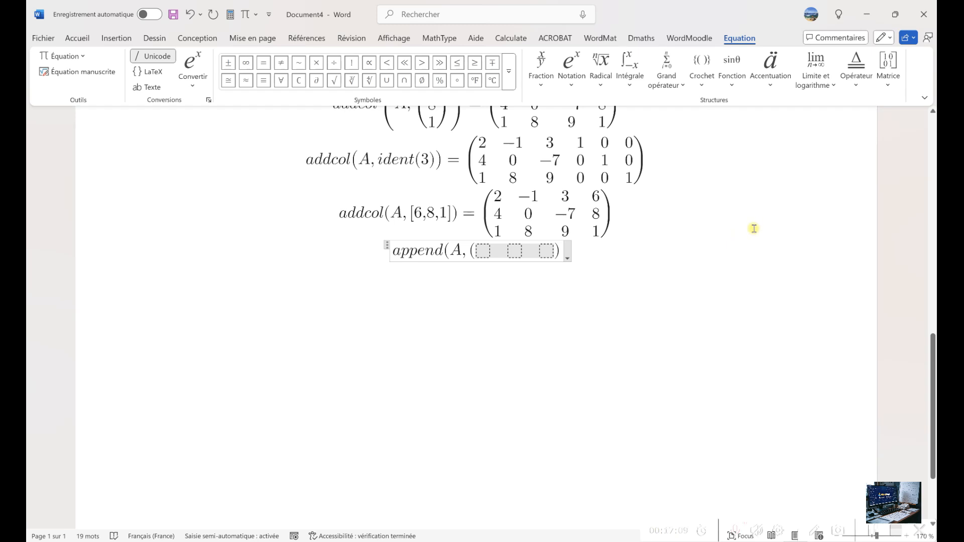
text(1 4)
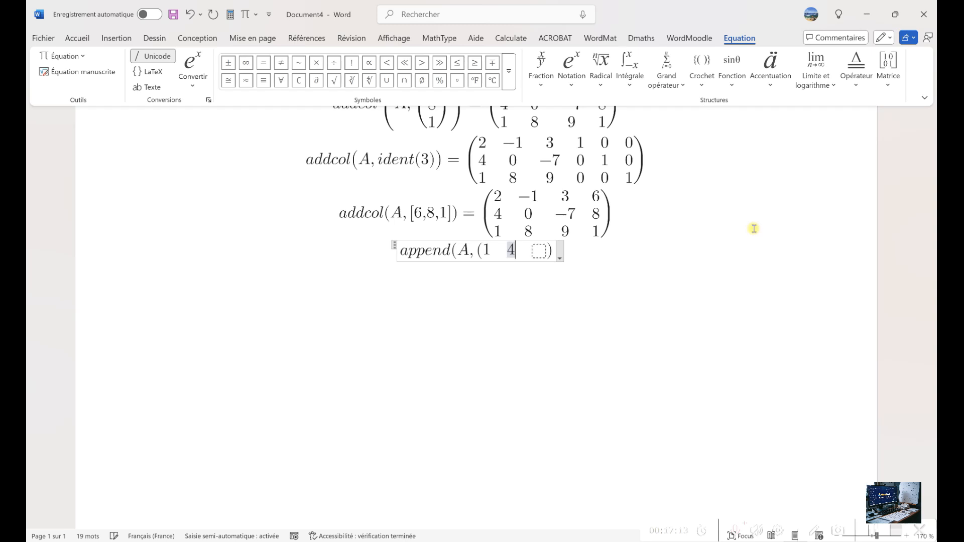
key(Right)
text(7)
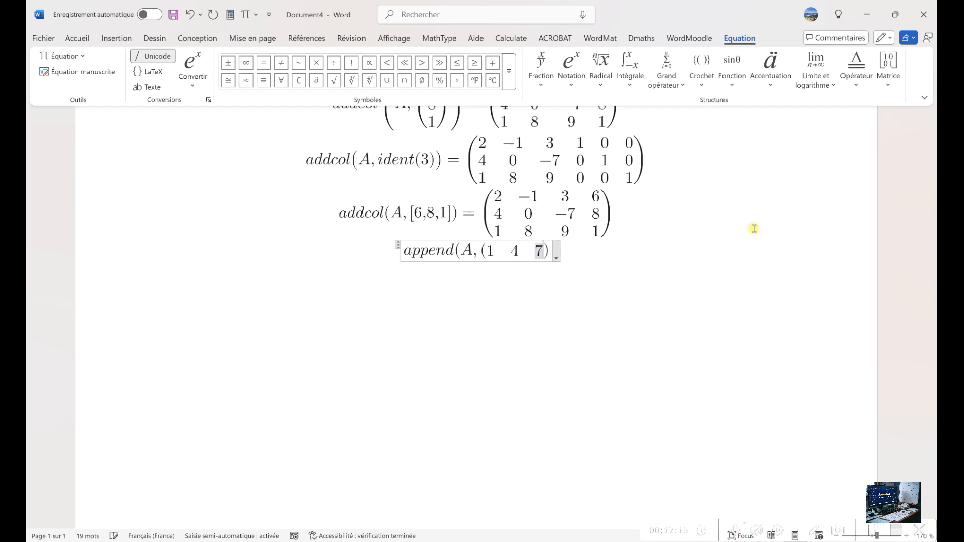
key(Right)
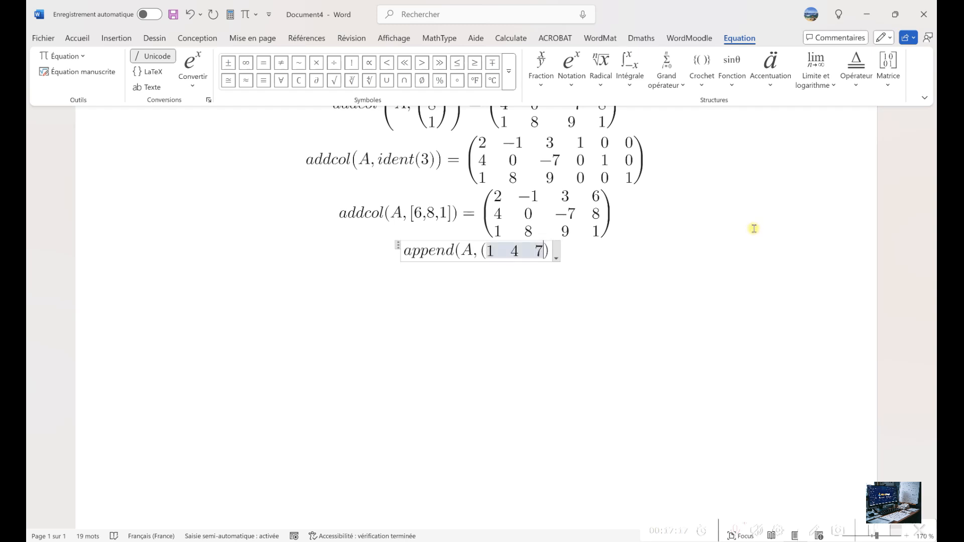
click(553, 249)
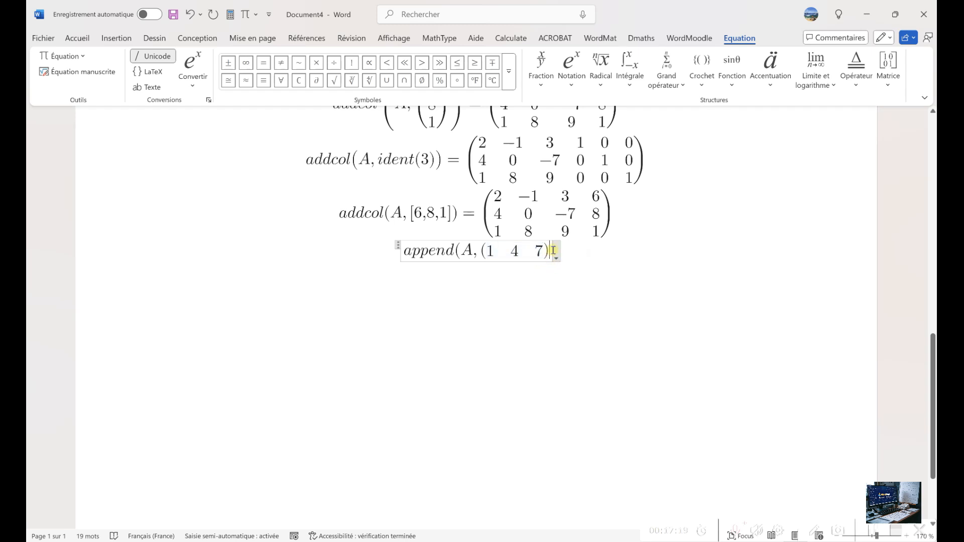
text())
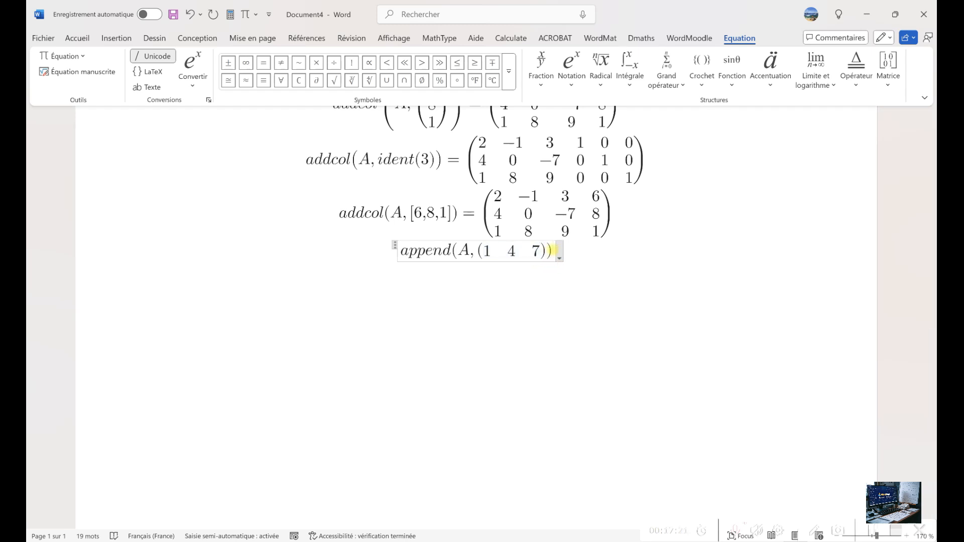
click(552, 250)
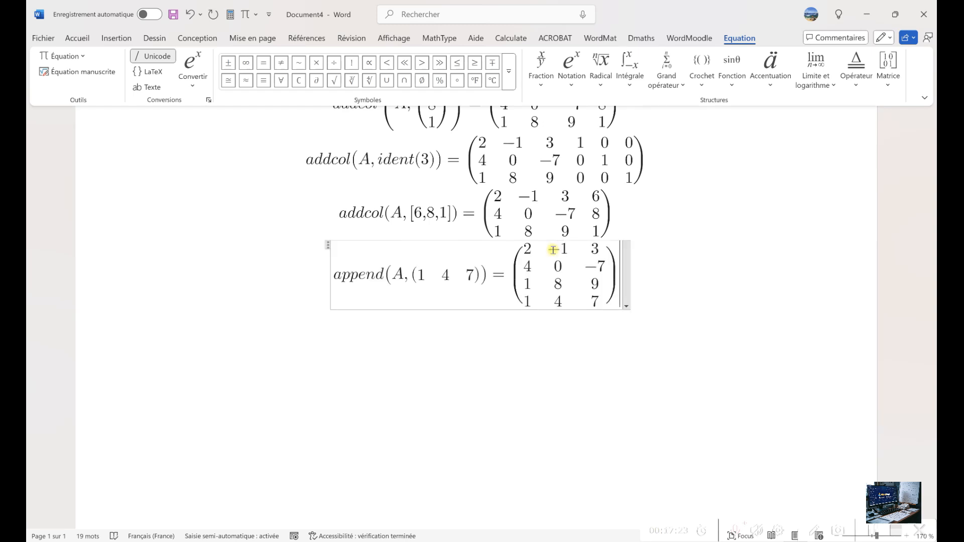
- Add the equation append(A, ident(3)) on the next line and evaluate it to add the identity matrix's rows to A
key(Return)
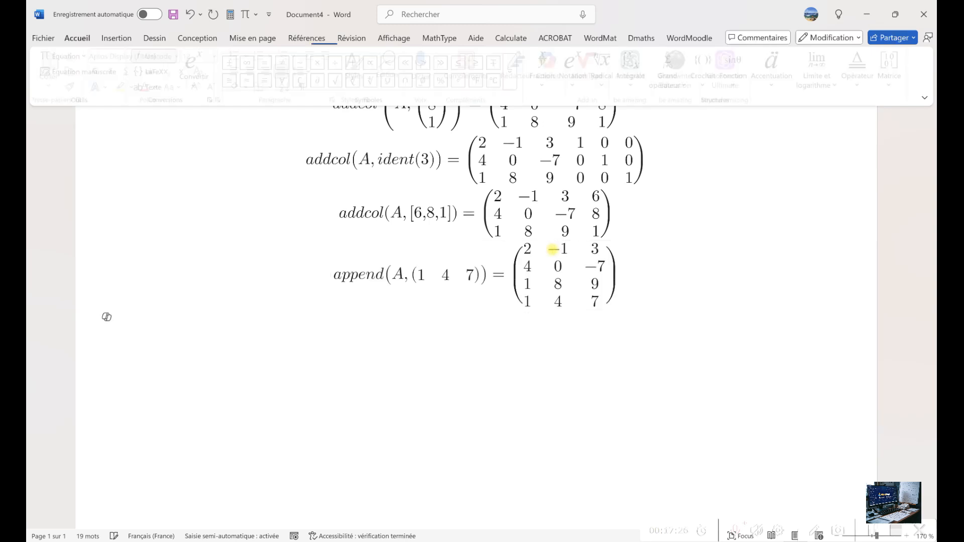
key(alt+equal)
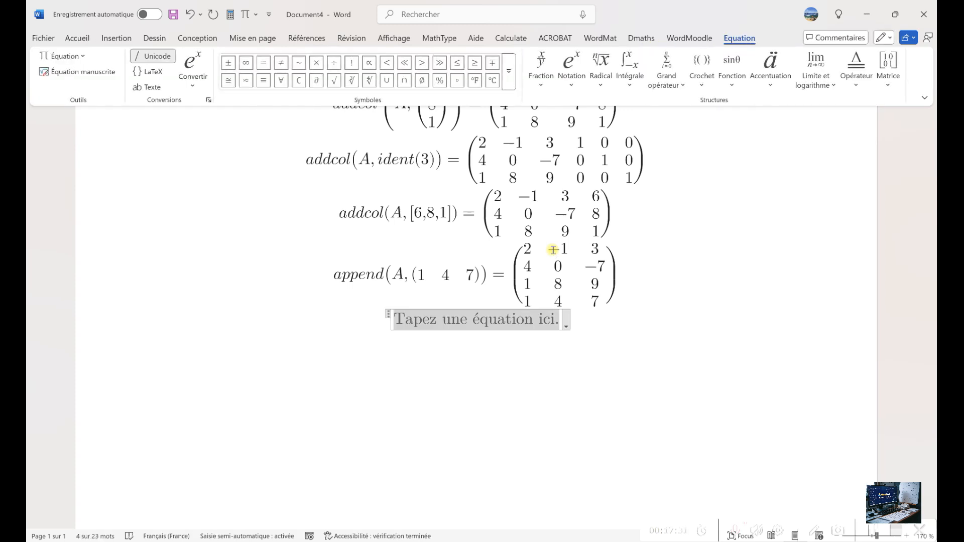
text(append(A,)
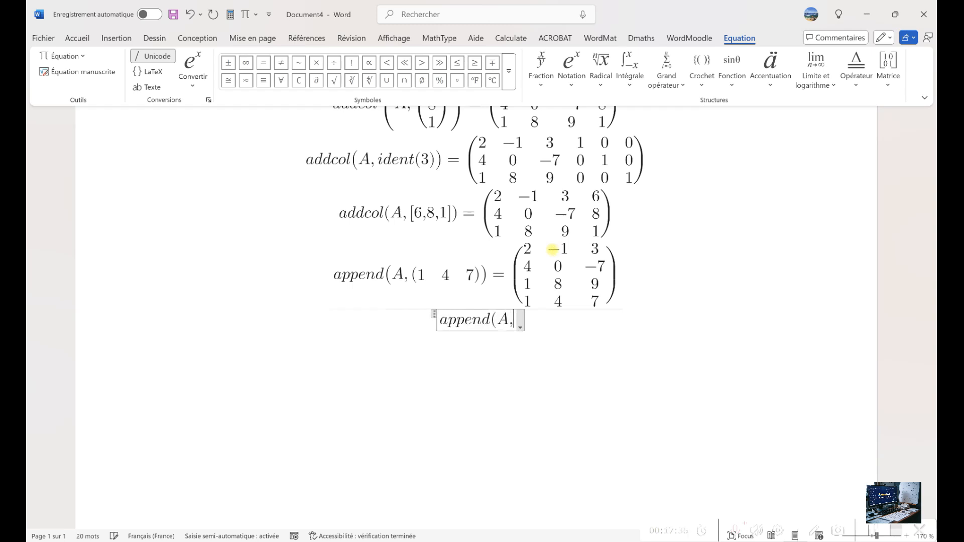
text(iden)
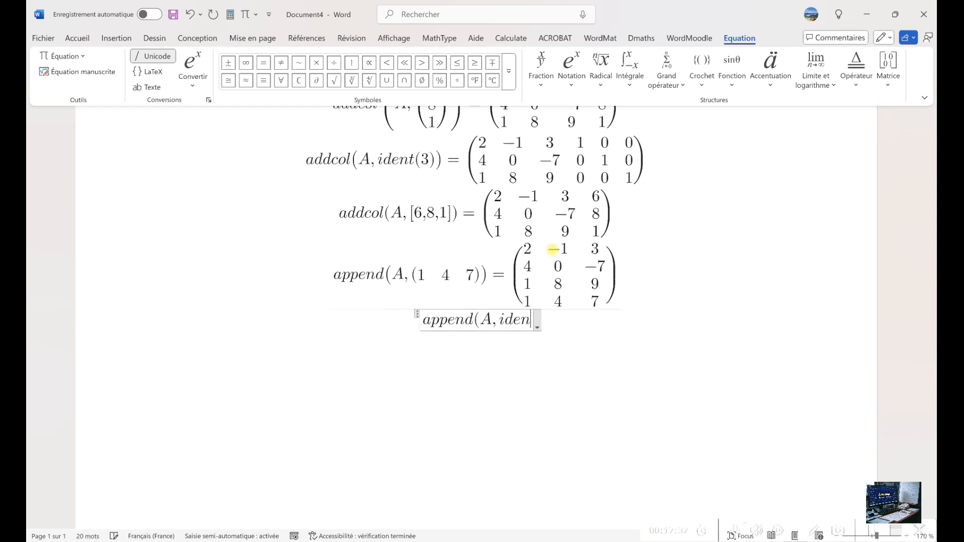
text(t3)
key(BackSpace)
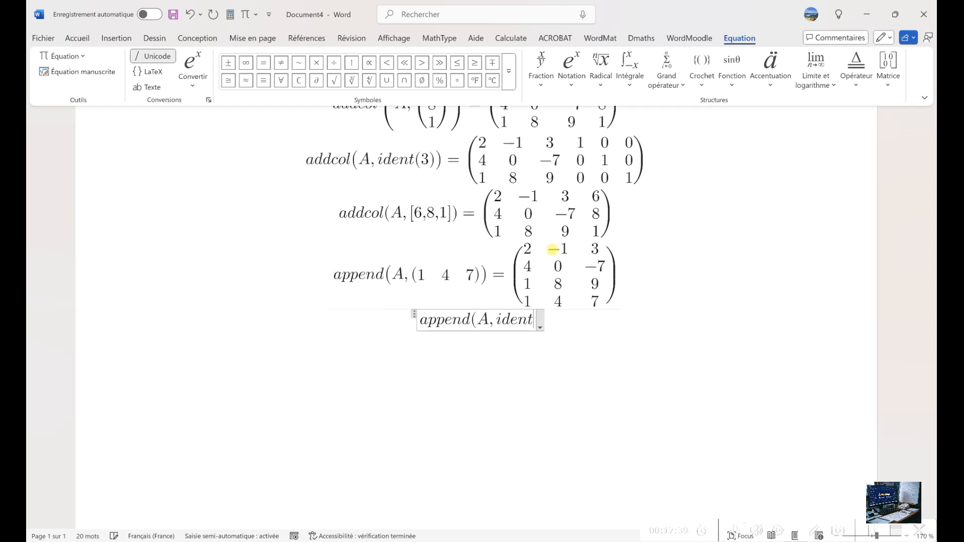
text((3)))
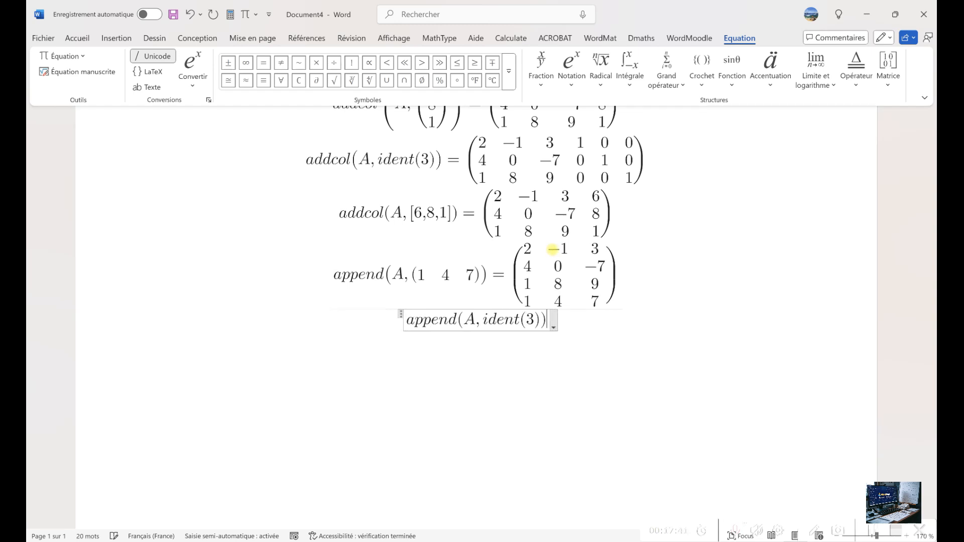
click(553, 250)
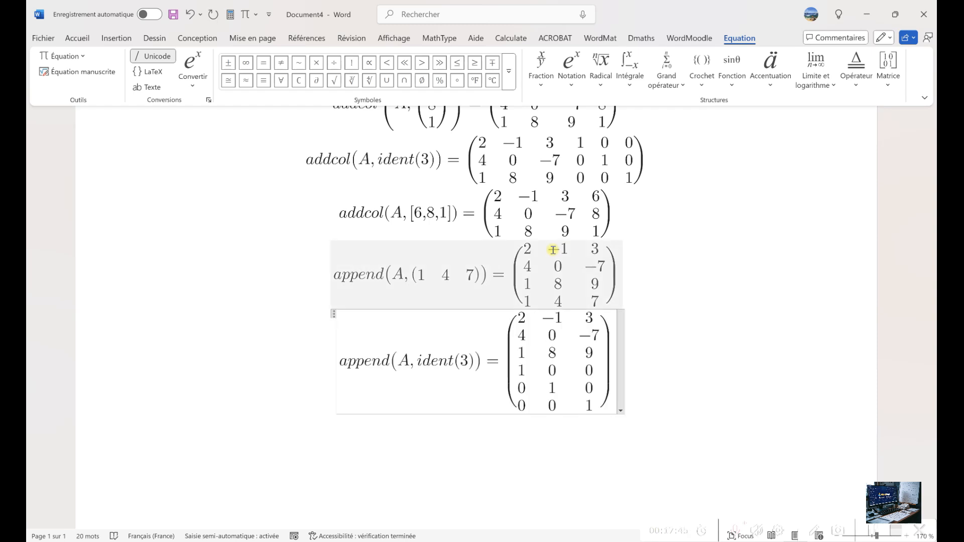
- Add the equation submatrix(1, A, 2) below the append results and evaluate it to remove row 1 and column 2 from A
scroll(776, 250, down, 3)
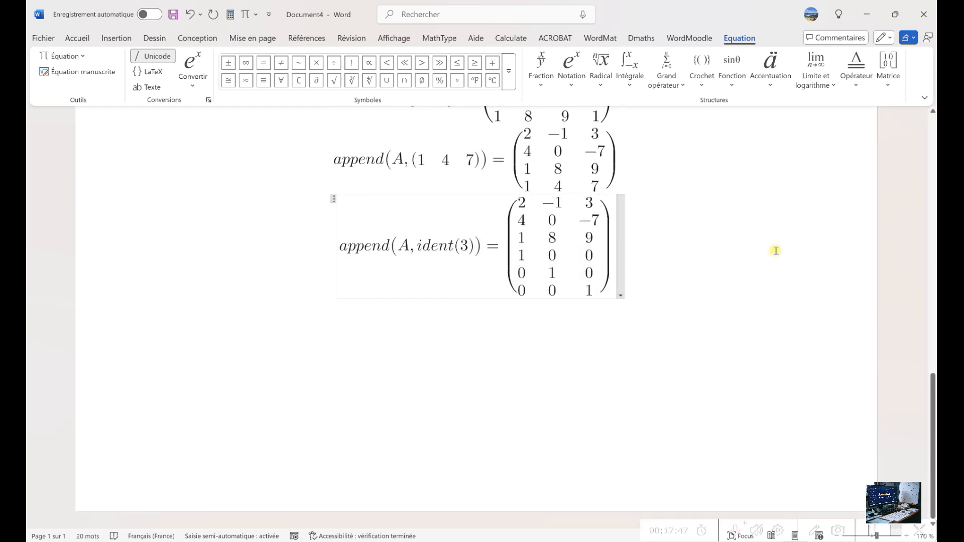
click(874, 534)
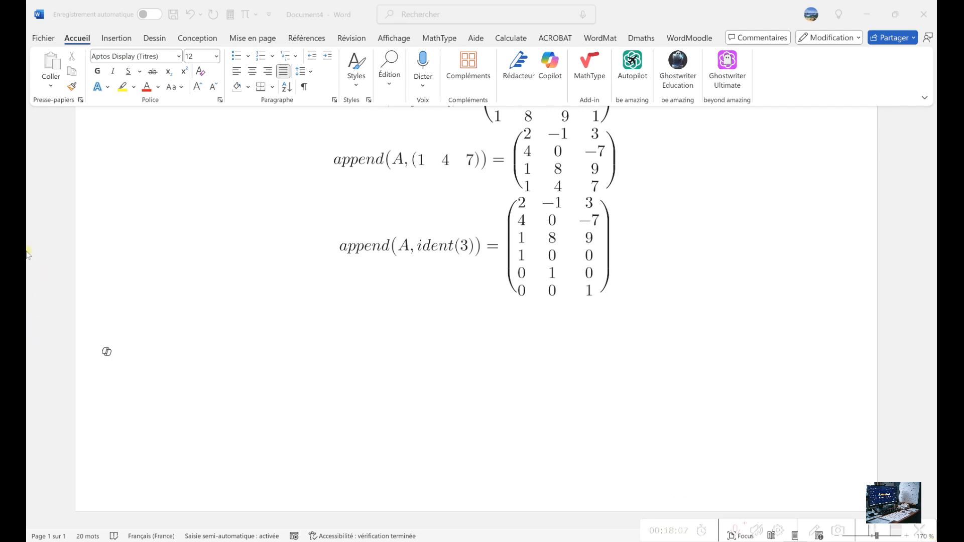
click(161, 346)
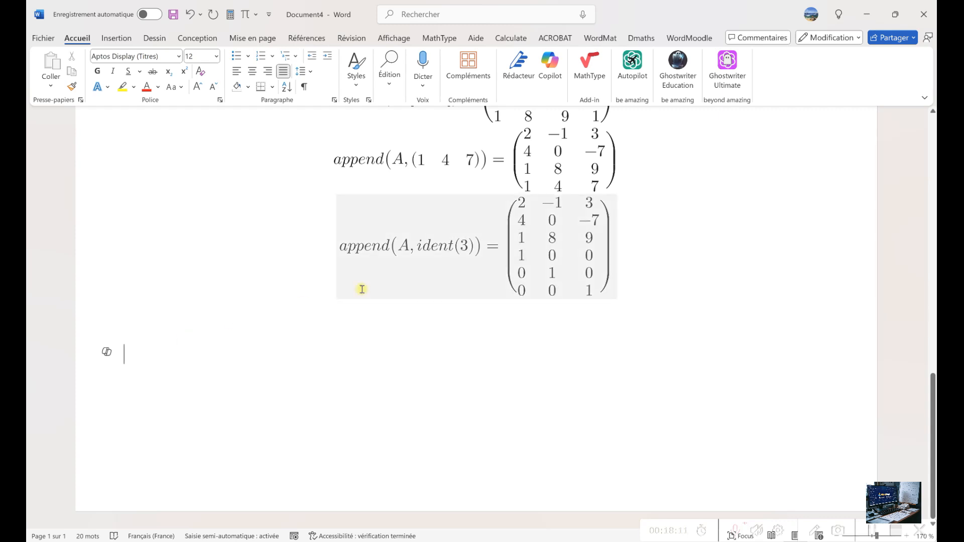
key(alt+equal)
text(submatrix()
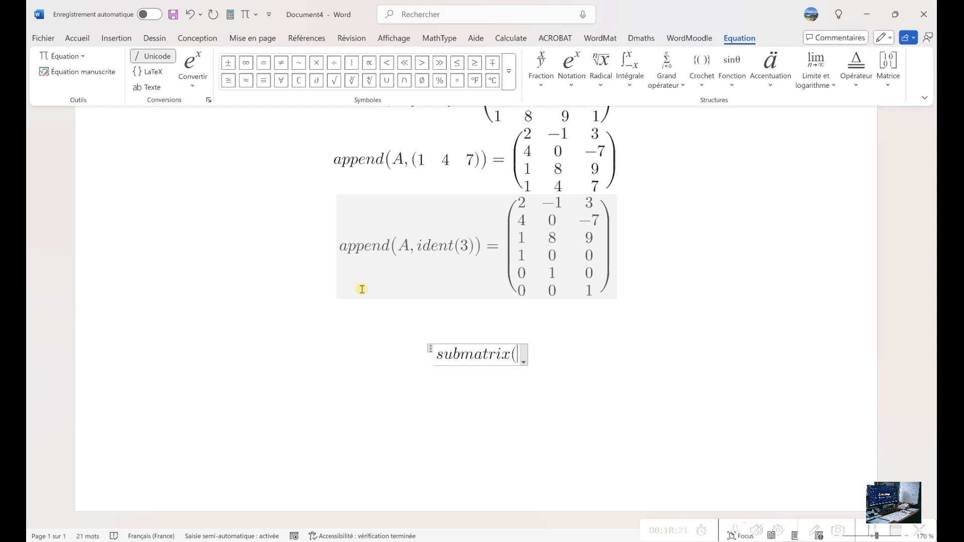
text(1,A,2))
key(alt+b)
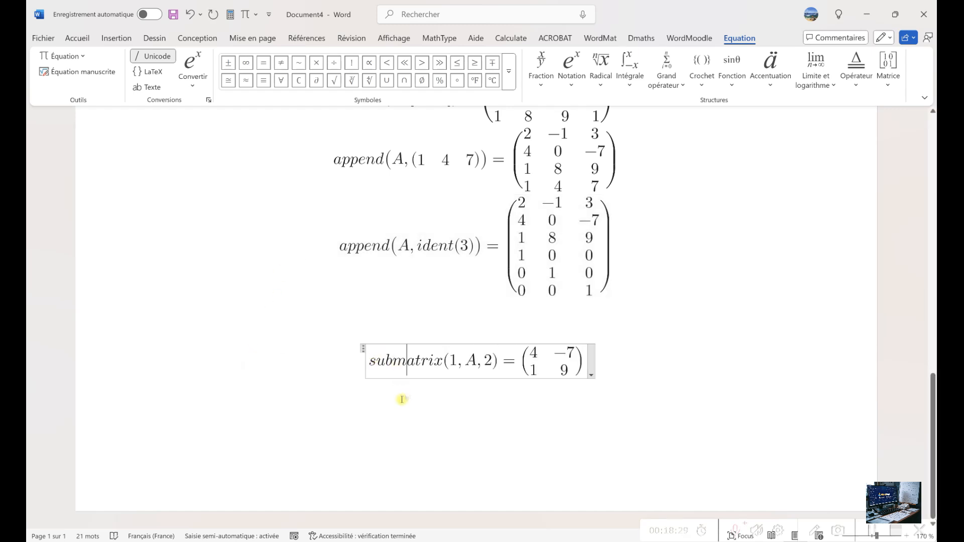
- Add an equation under the submatrix(1, A, 2) line that displays matrix A with its full contents, and leave the equation
click(640, 354)
key(Return)
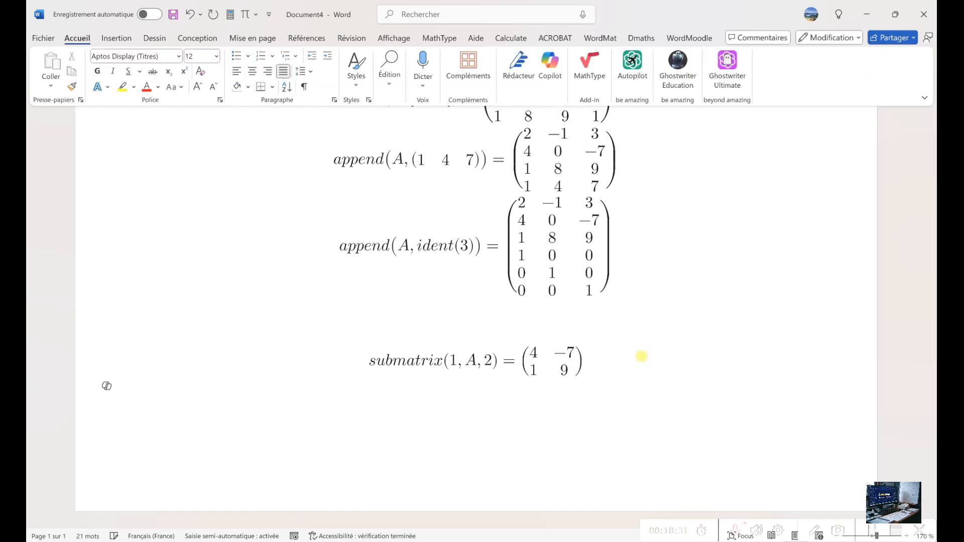
key(alt+shift+equal)
text(A)
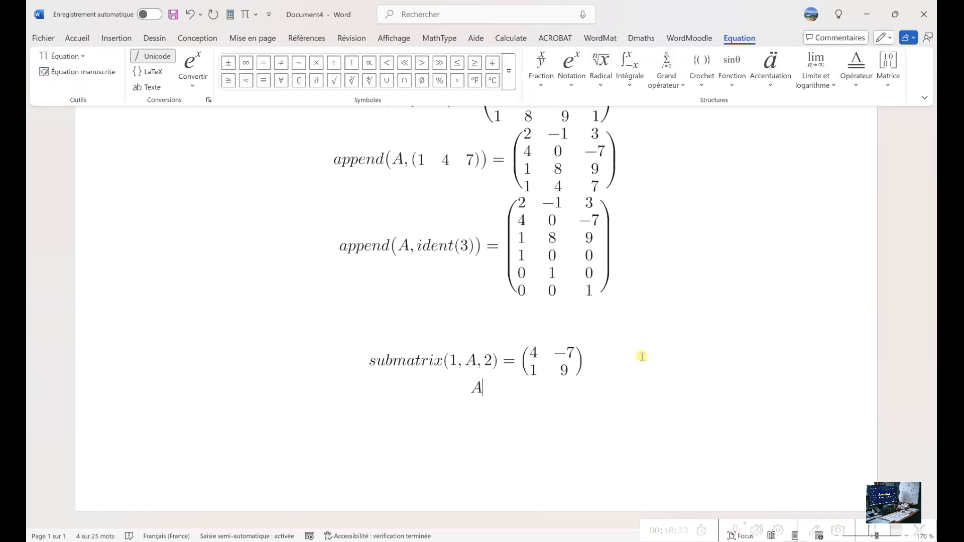
key(ctrl+v)
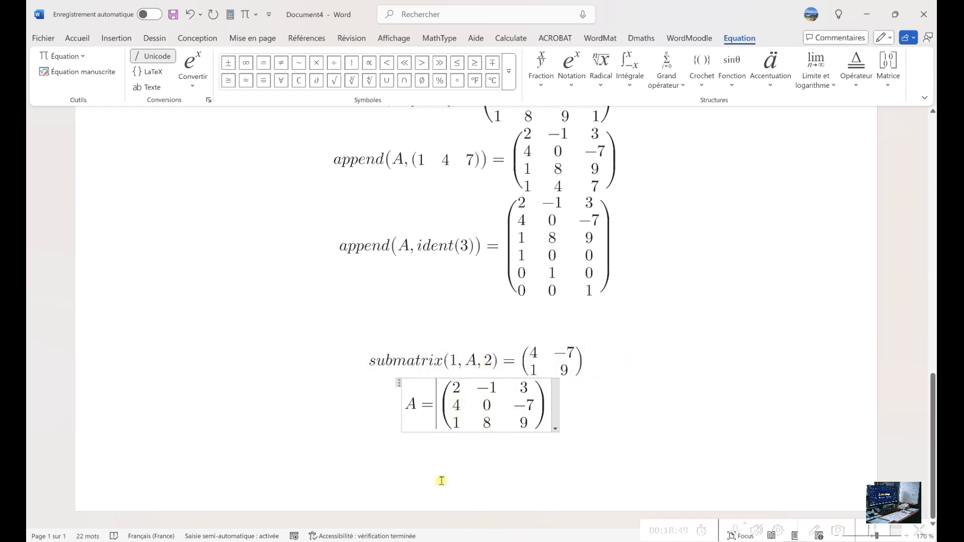
click(682, 414)
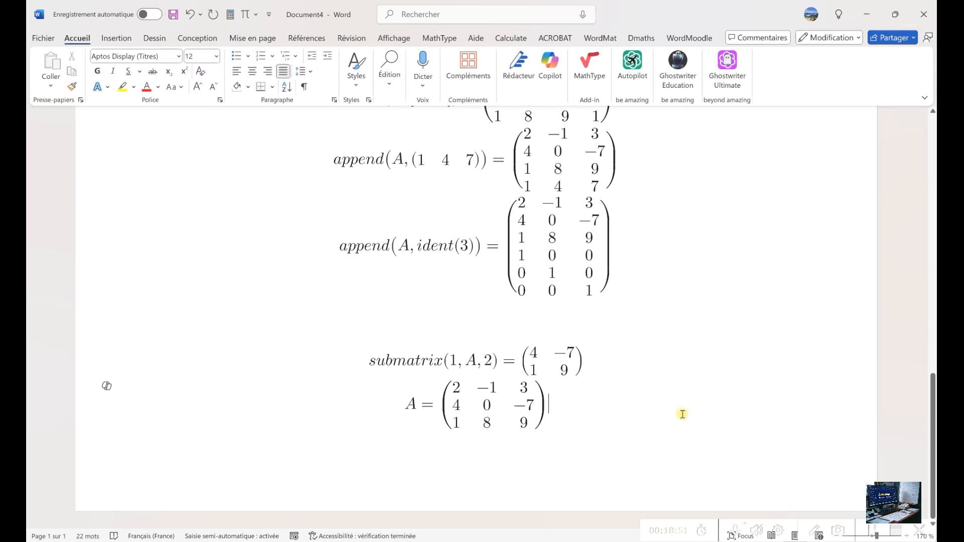
- Add the equation submatrix(2, B, 1,3) on the next line and evaluate it to remove row 2 and columns 1 and 3 from B
key(Return)
key(alt+equal)
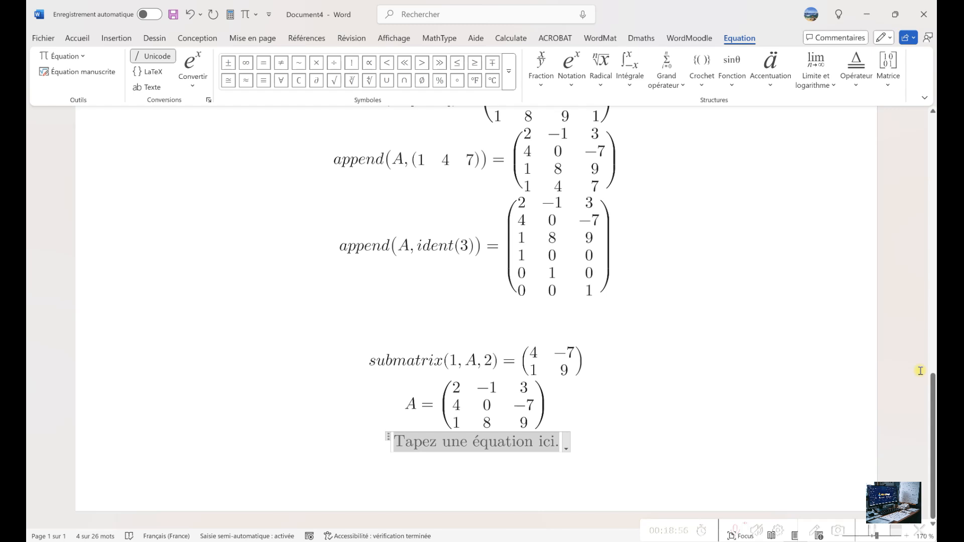
text(su)
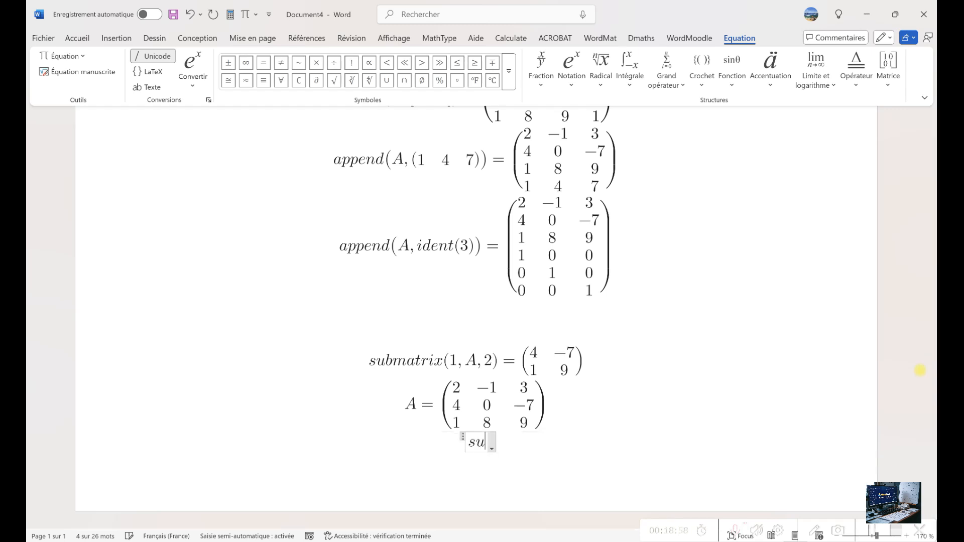
text(bmatrix()
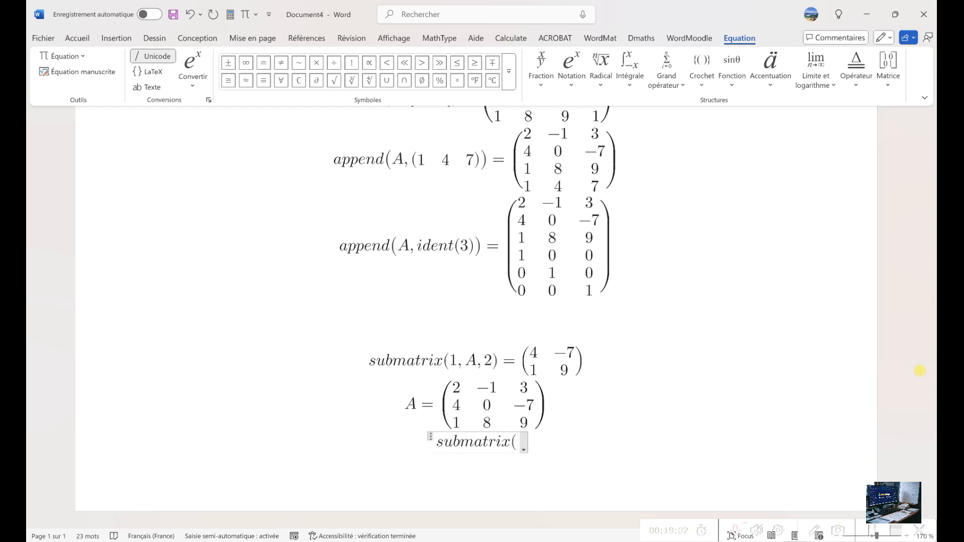
text(2, B, 1,3) = (6 0 8 −11)
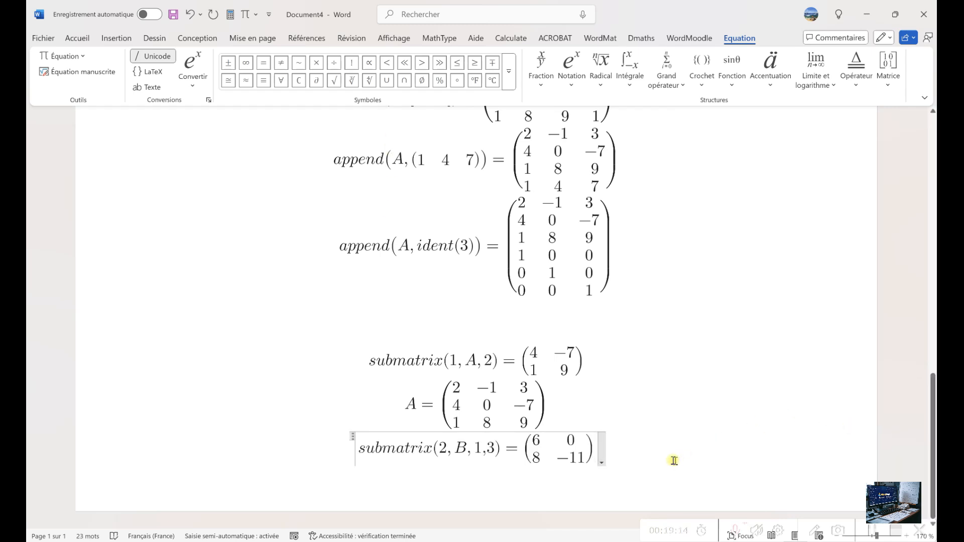
- Add an equation on the line after submatrix(2, B, 1,3) that displays matrix B with its full contents
key(Return)
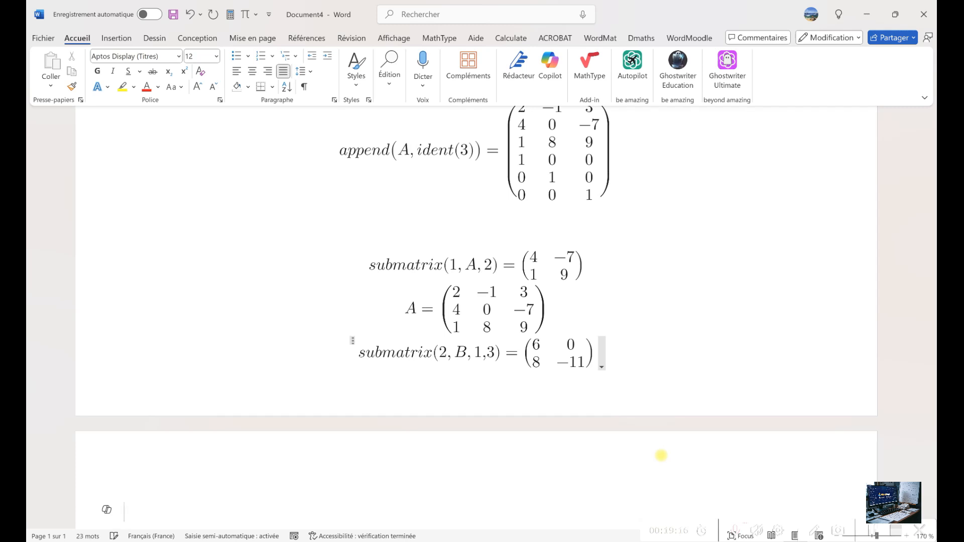
key(alt+equal)
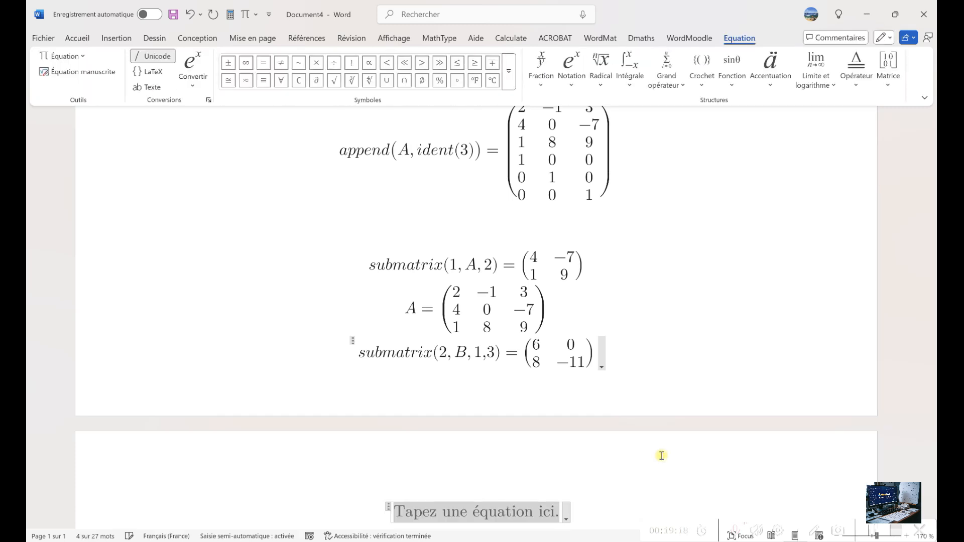
text(B = (2 6 8 0 / 4 1 1 0)
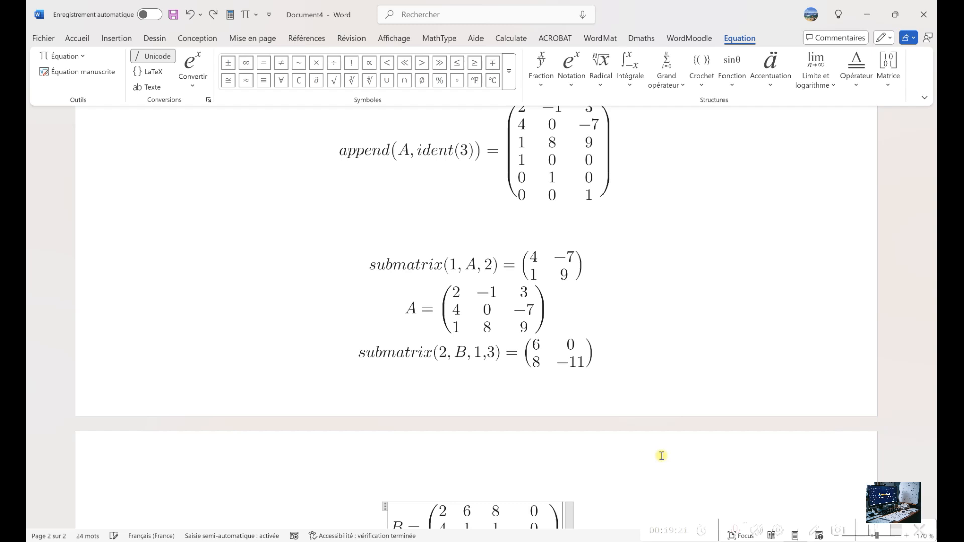
scroll(664, 456, down, 2)
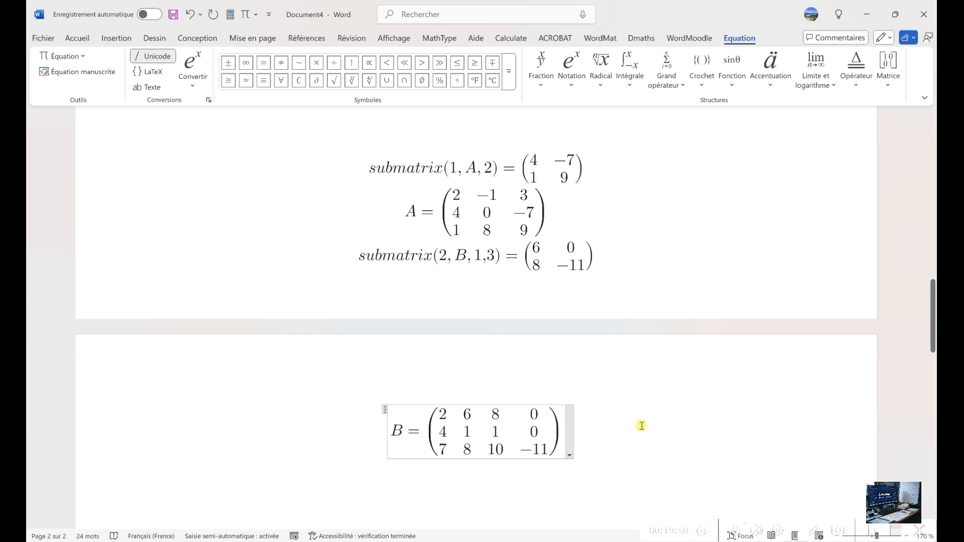
- Add an equation below the B = line, fill it with a copy of B's matrix contents, and leave the equation
key(Down)
key(alt+equal)
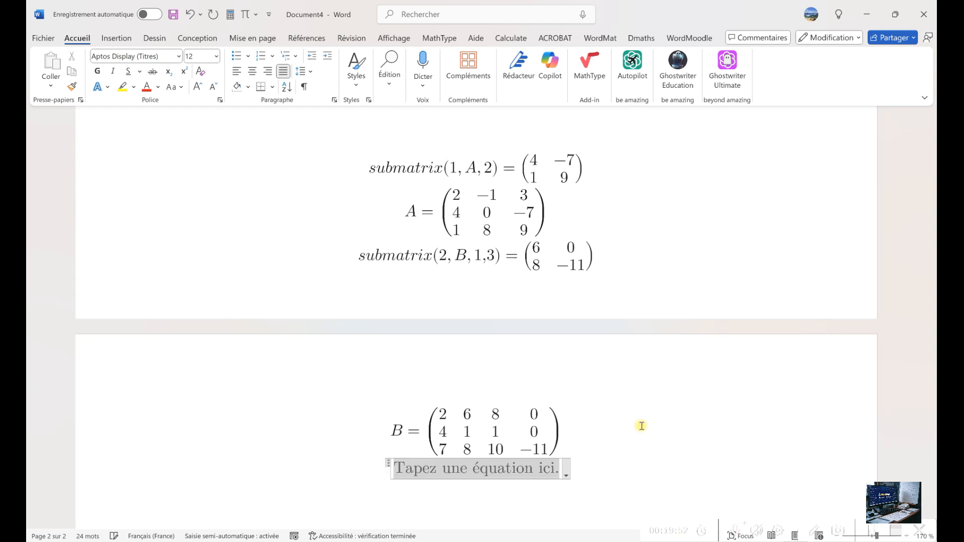
click(457, 432)
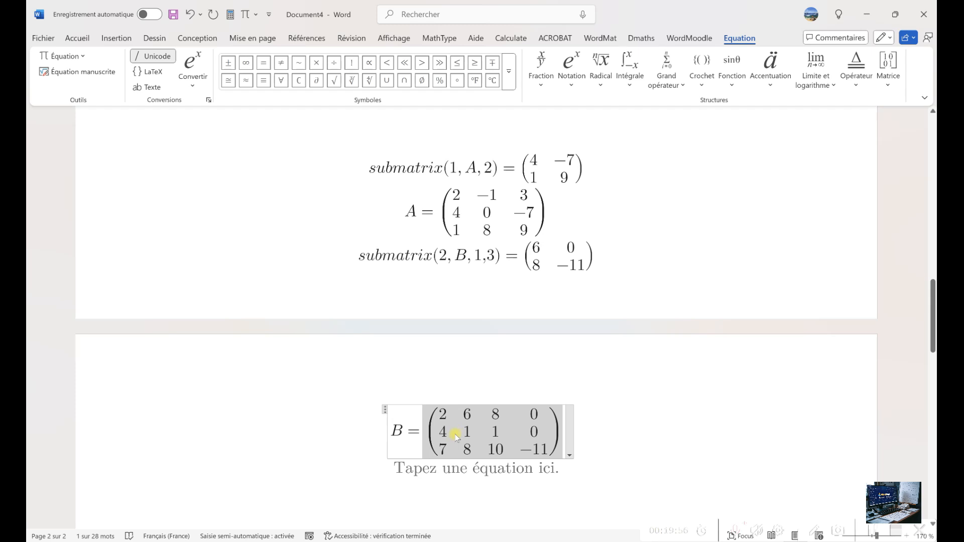
key(ctrl+c)
click(441, 468)
key(ctrl+v)
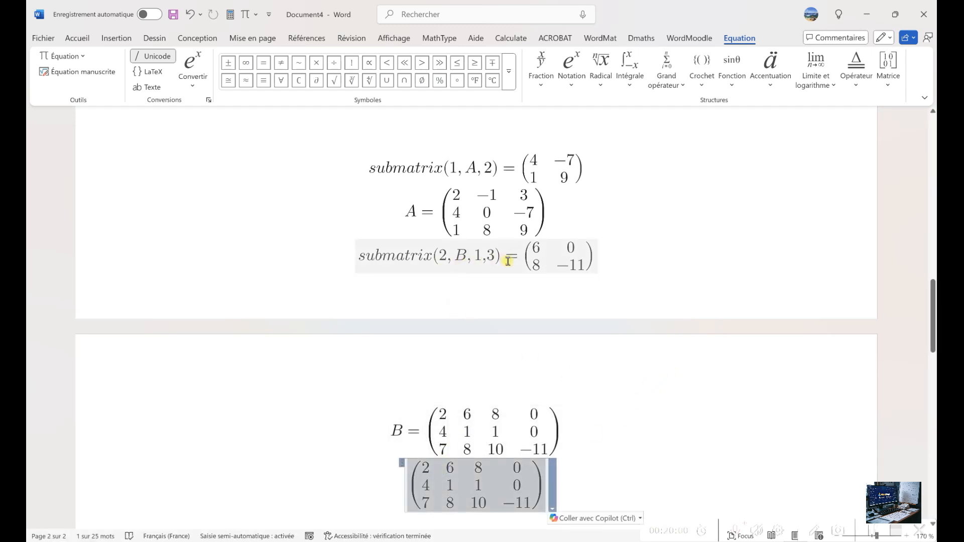
click(613, 443)
- Delete the second row (4, 1, 1, 0) from the copied matrix
click(425, 485)
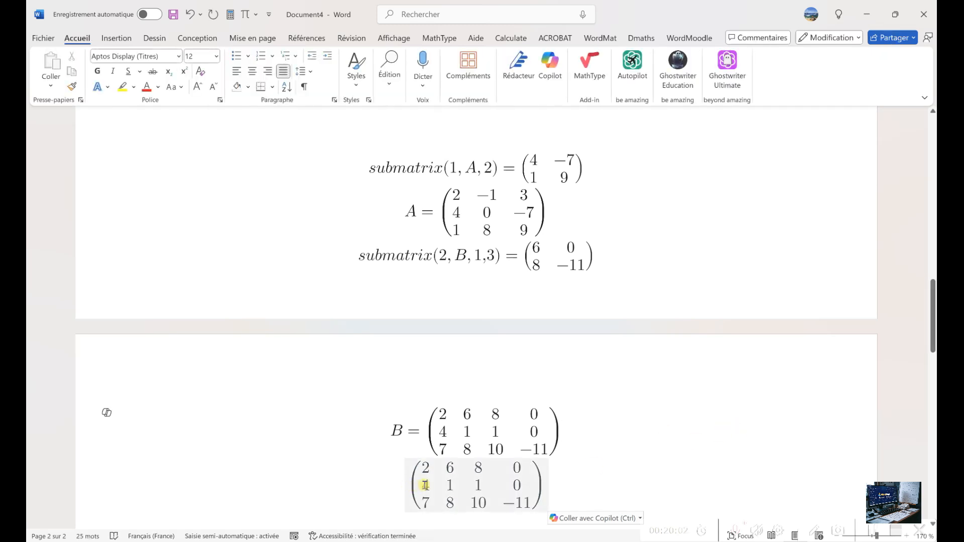
right_click(425, 485)
mouse_move(467, 370)
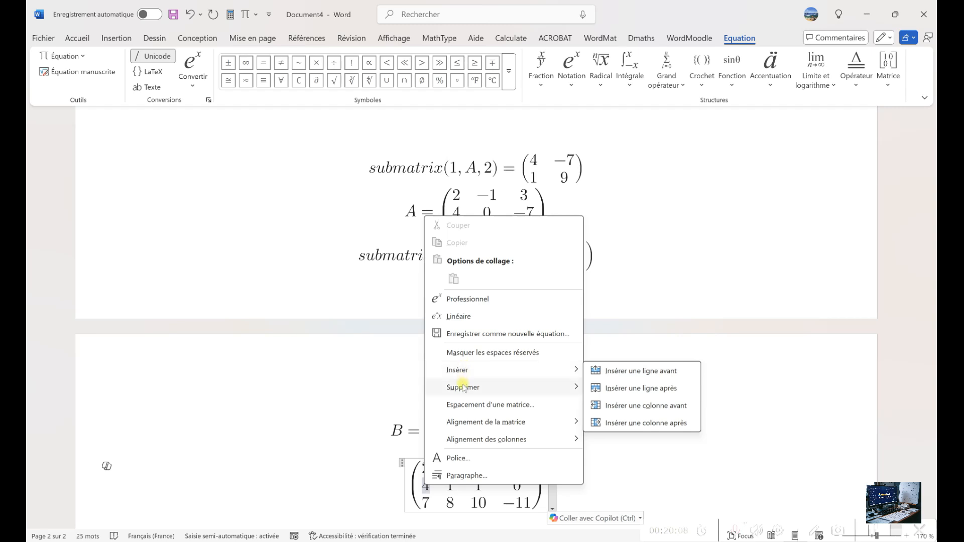
mouse_move(465, 387)
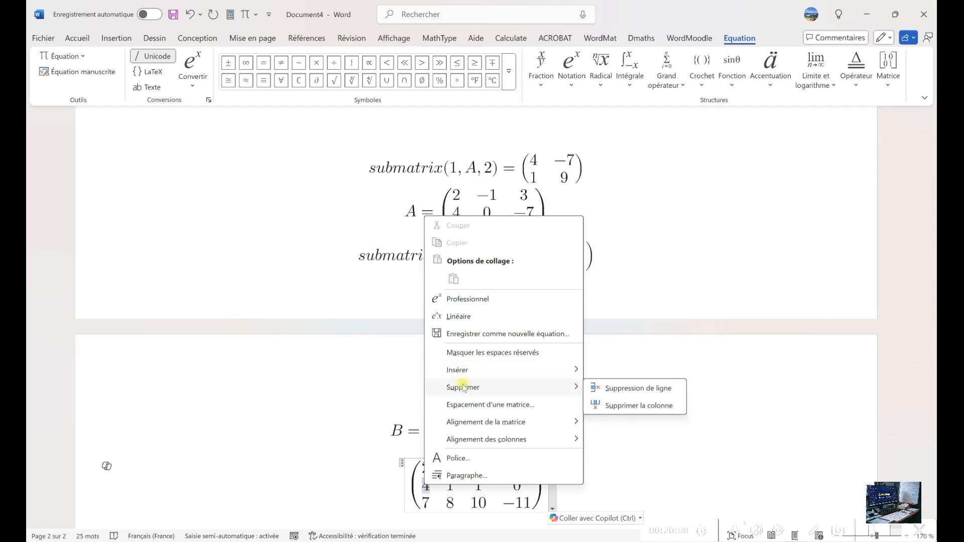
click(646, 393)
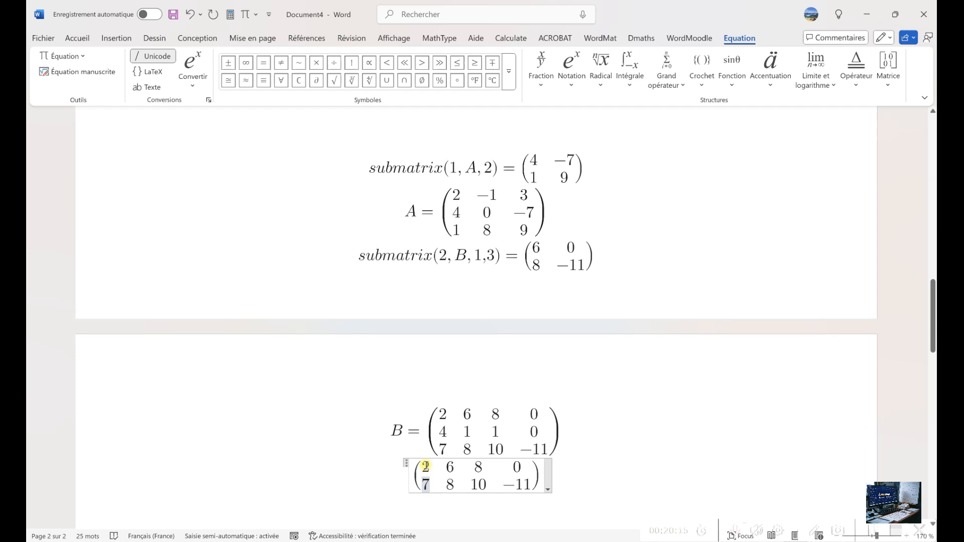
- Delete the first column and the column holding 8 and 10 from the copied matrix, and leave the equation
right_click(425, 466)
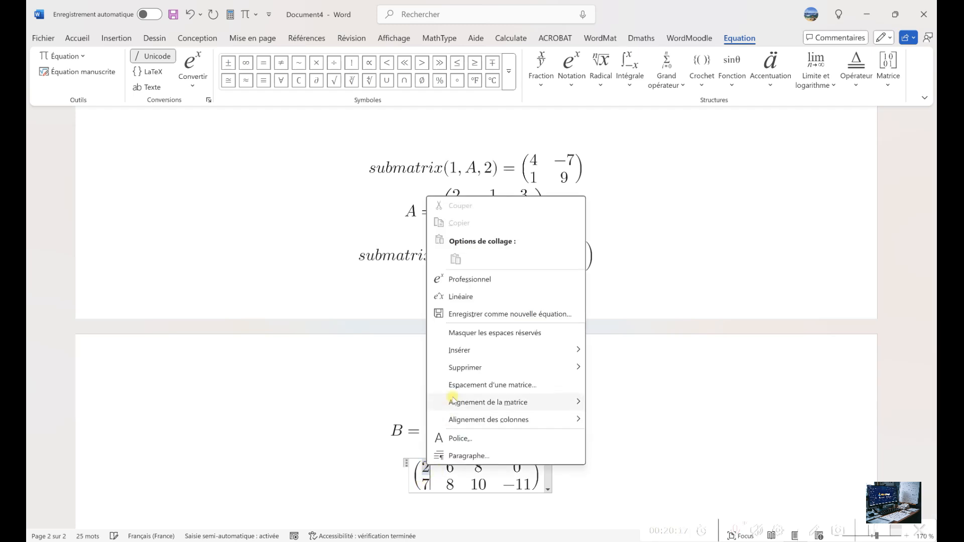
mouse_move(472, 370)
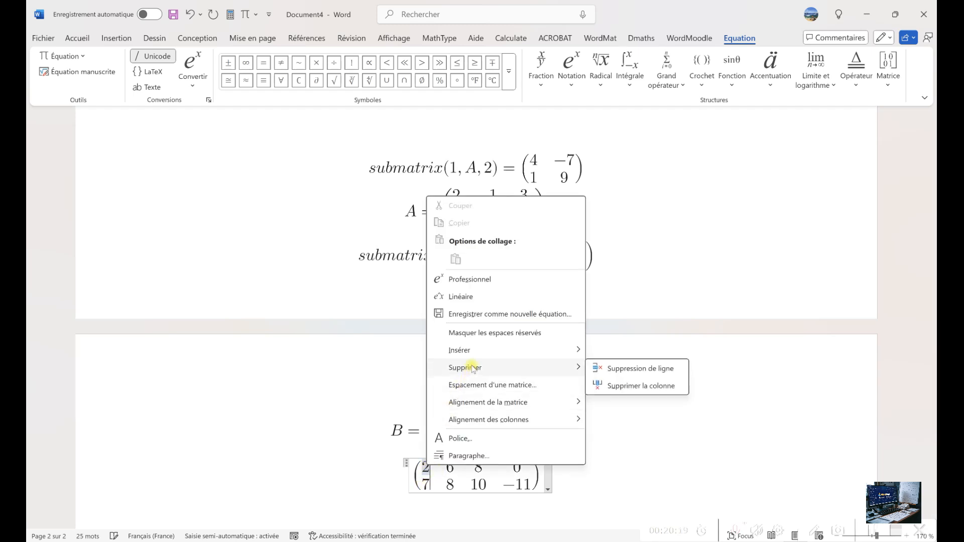
click(668, 385)
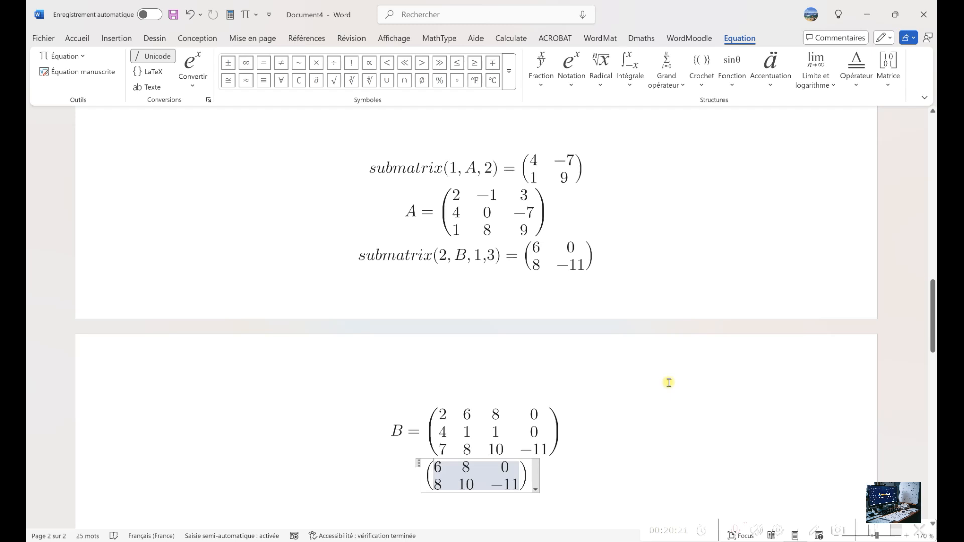
right_click(466, 468)
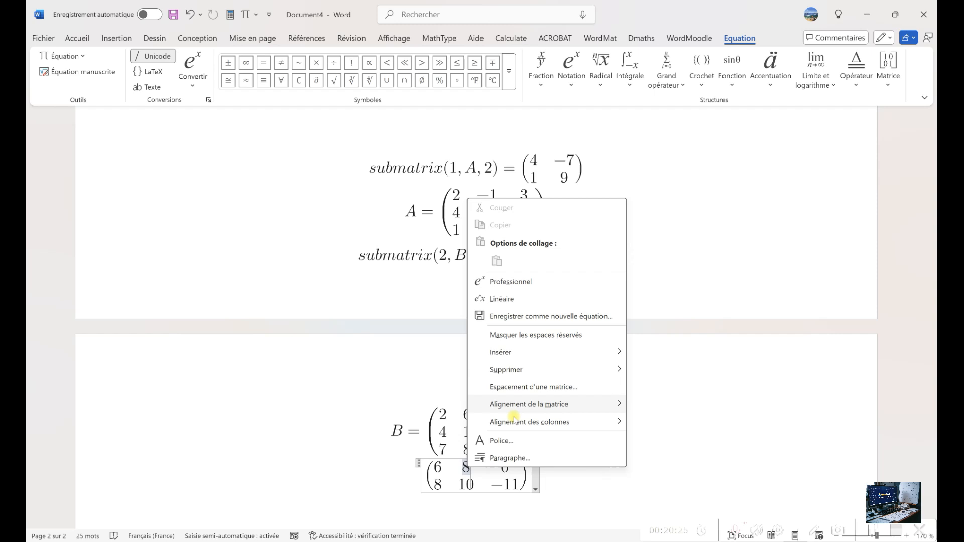
mouse_move(500, 370)
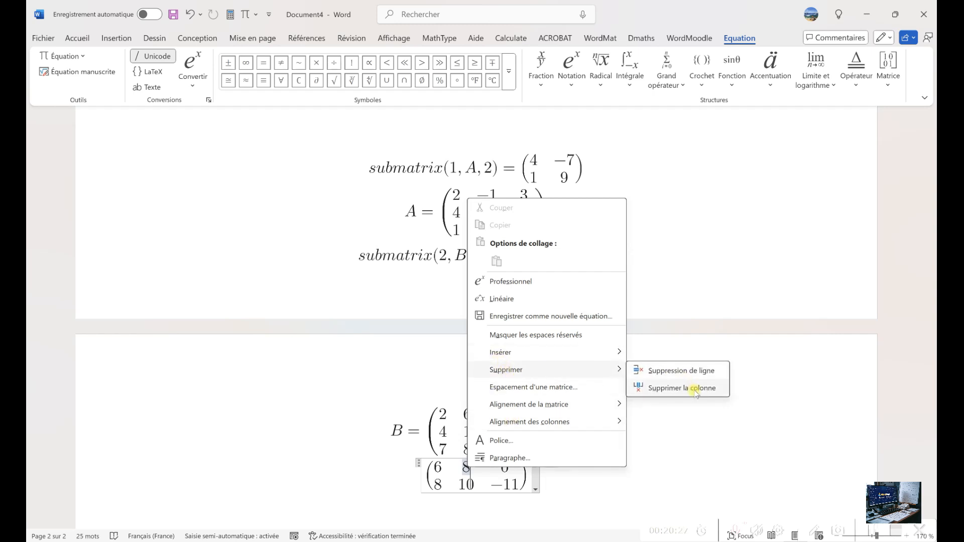
click(696, 390)
click(571, 484)
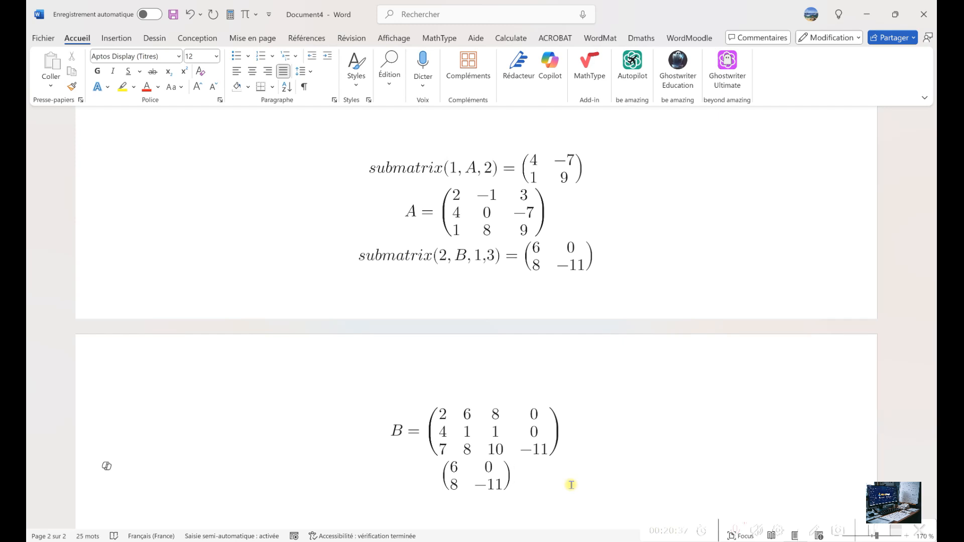
- Add the equation submatrix(1, B) below the reduced copy and evaluate it to remove only row 1 from B
key(Return)
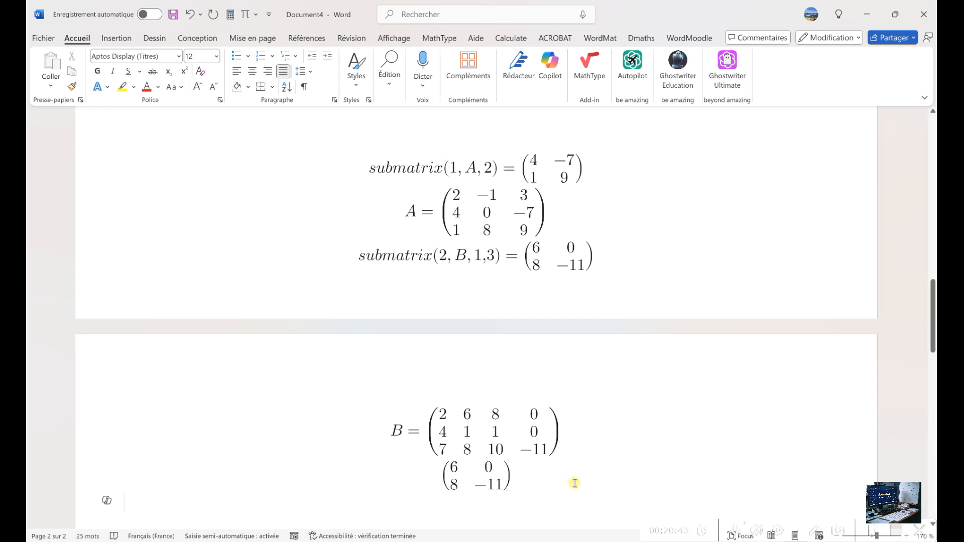
key(alt+equal)
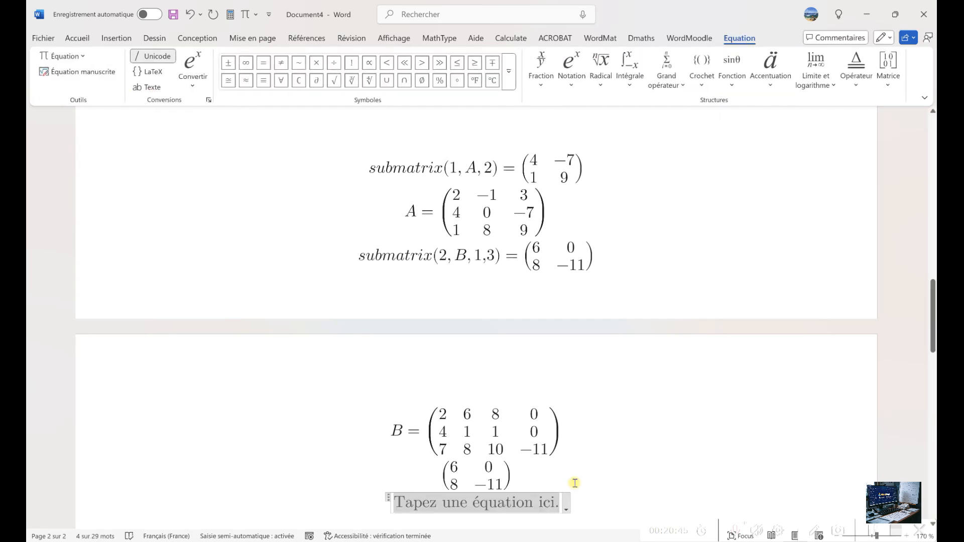
text(submat)
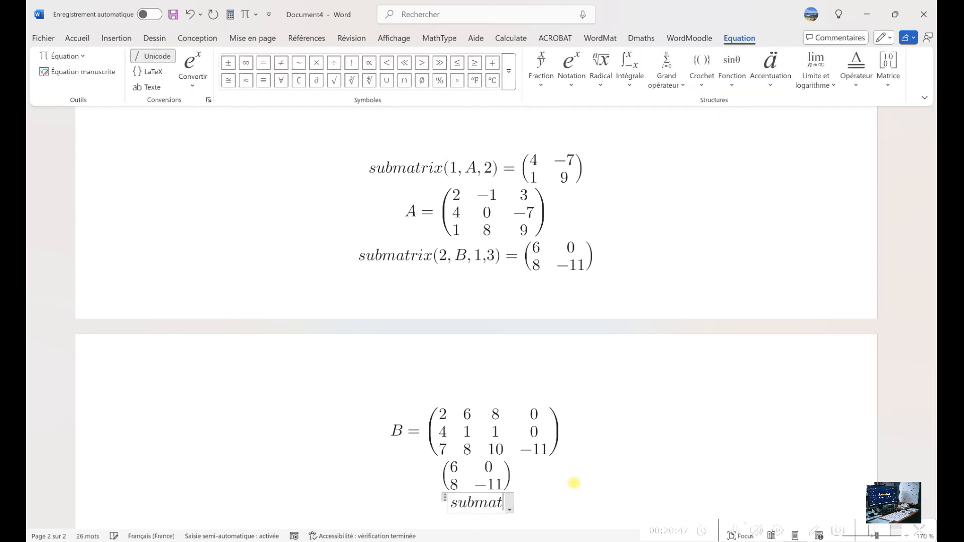
text(rix)
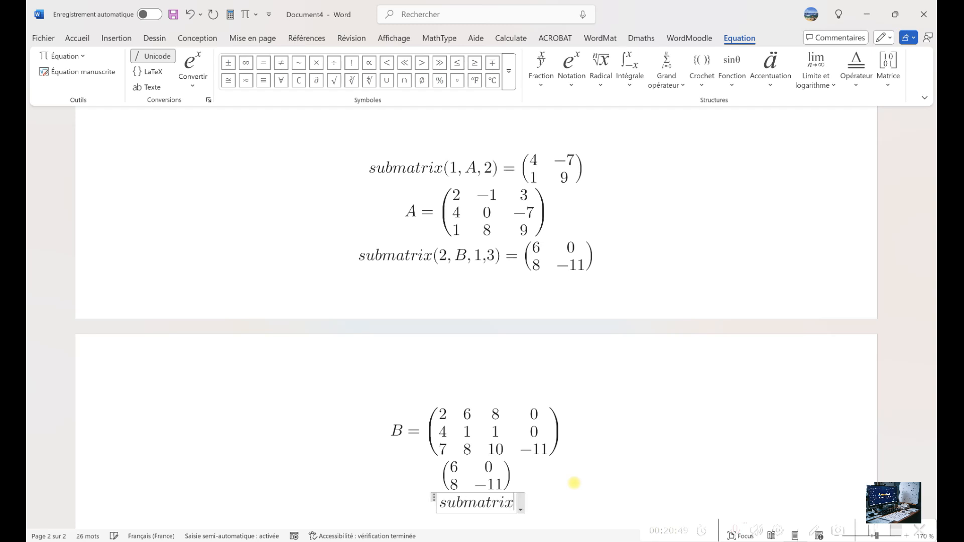
text((1, )
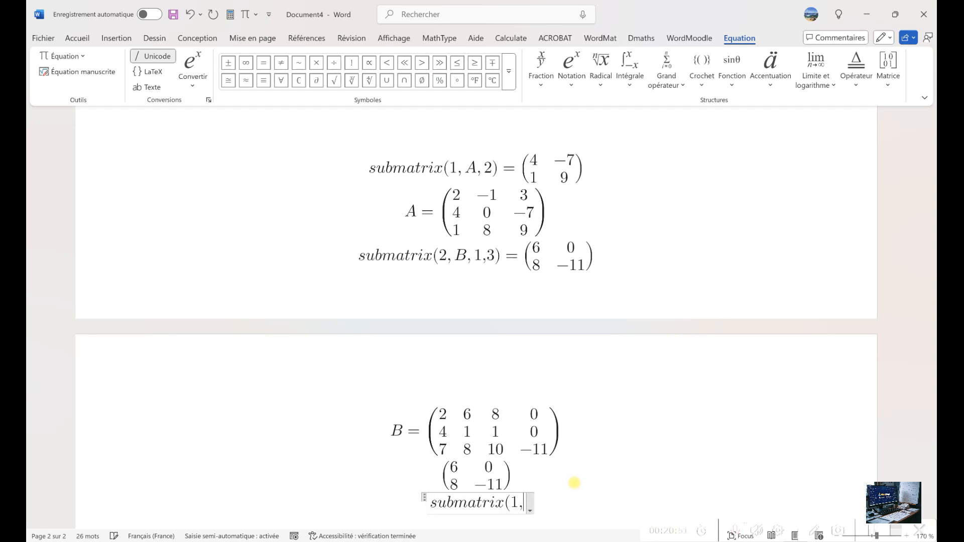
text(B) = (4 1 1 0; 7 8 10 −11)
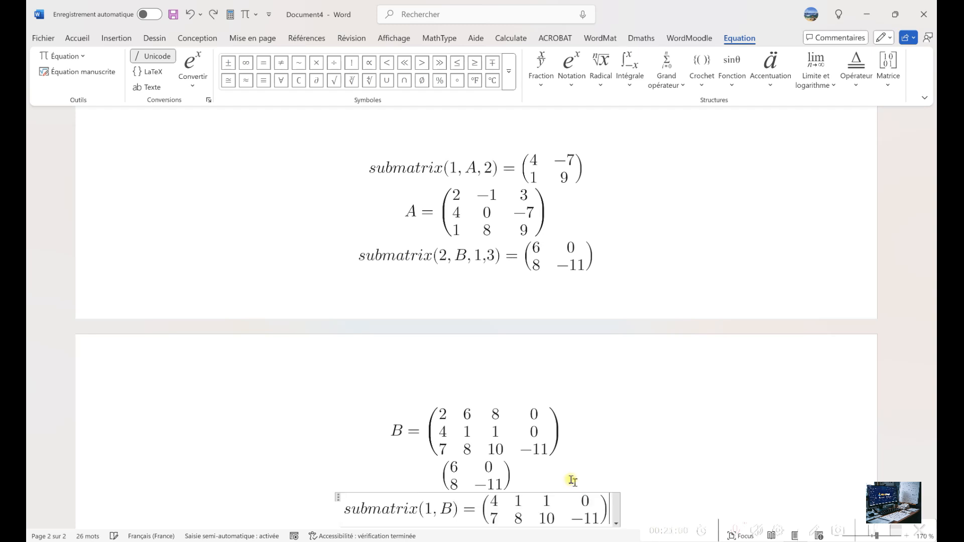
- Add the equation submatrix(B, 3) on the next line, evaluate it to remove only column 3 from B, and leave the equation
scroll(487, 442, down, 3)
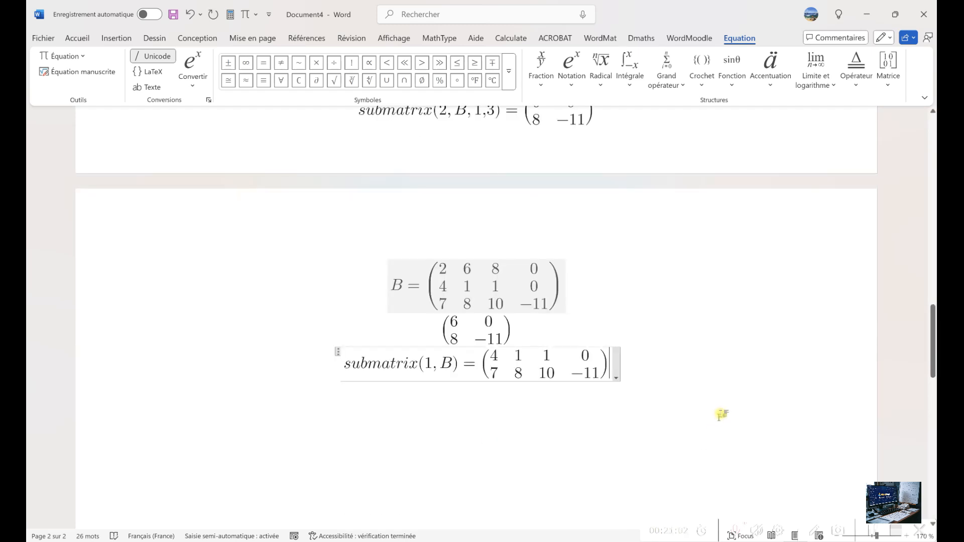
click(721, 411)
key(alt+equal)
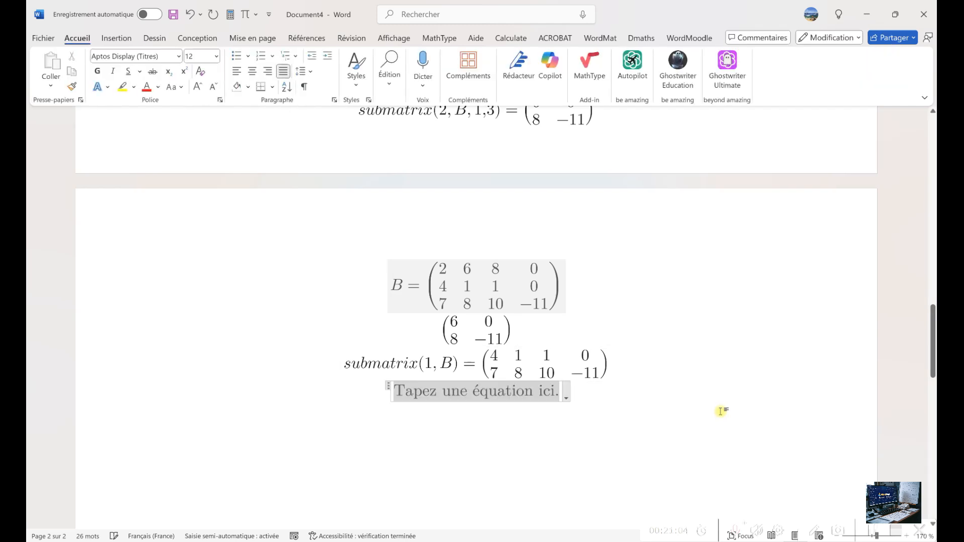
text(subm)
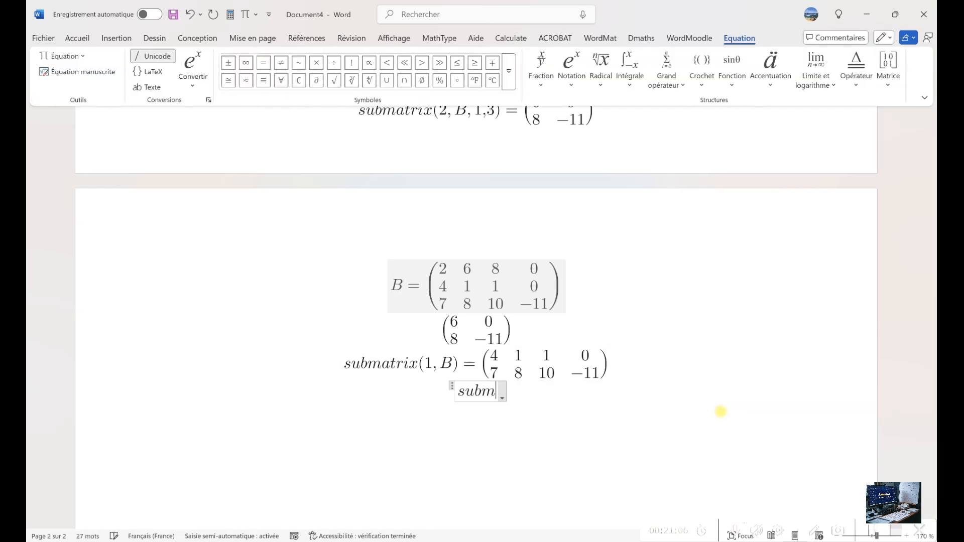
text(atrix()
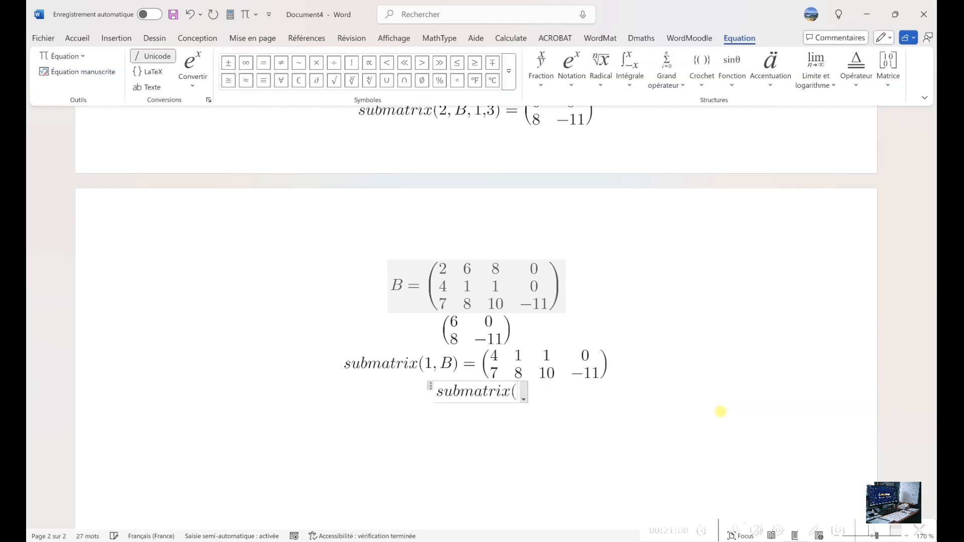
text(B)
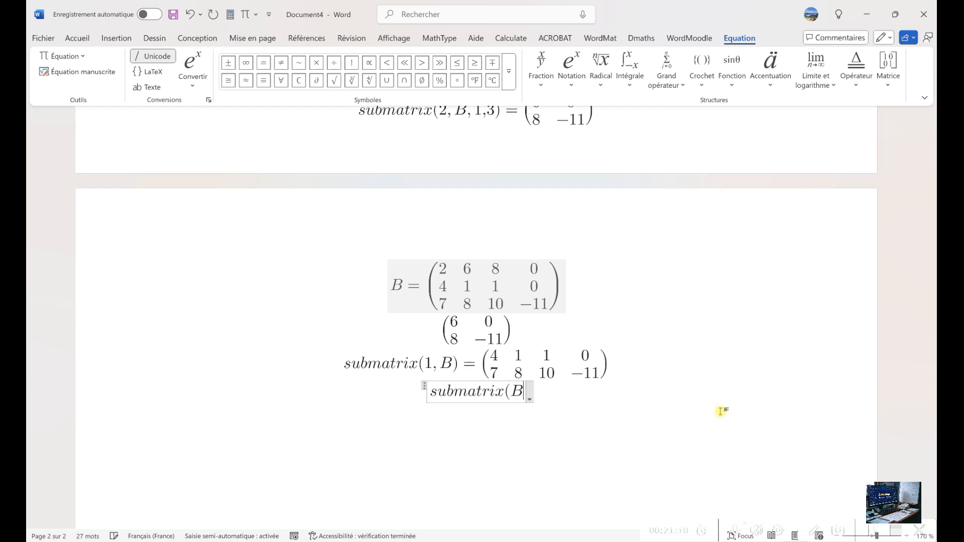
text(, 3)
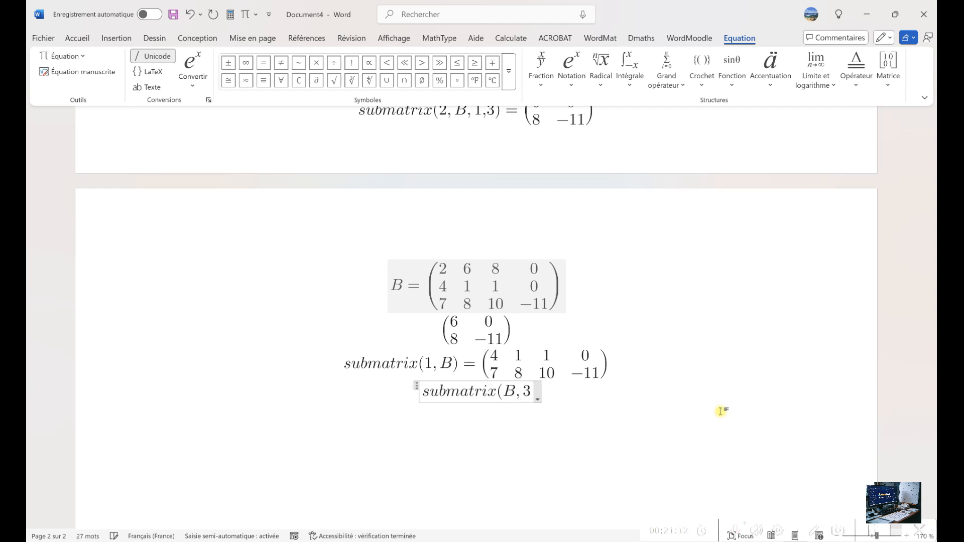
text())
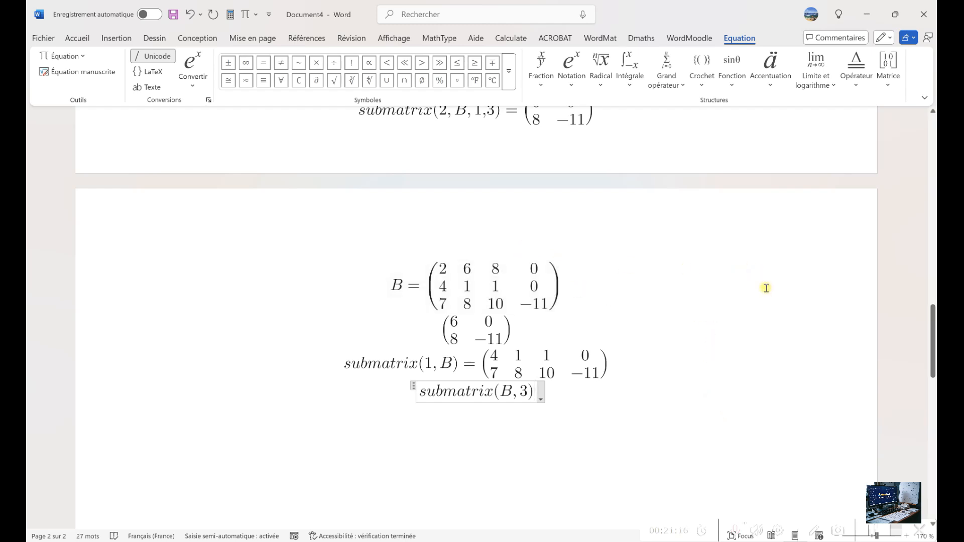
key(alt+b)
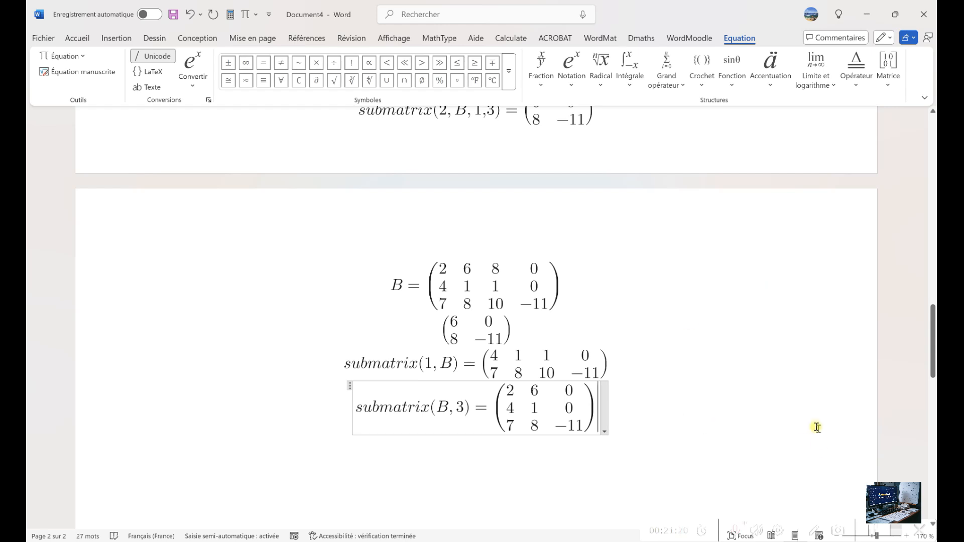
click(830, 470)
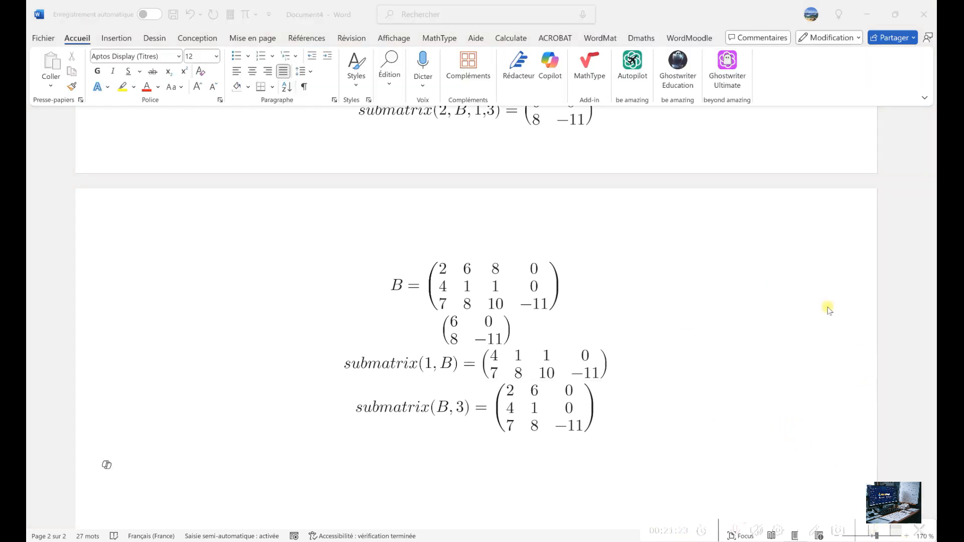
- Insert a new equation below submatrix(B, 3) containing an empty 2×2 matrix enclosed in parentheses
click(123, 476)
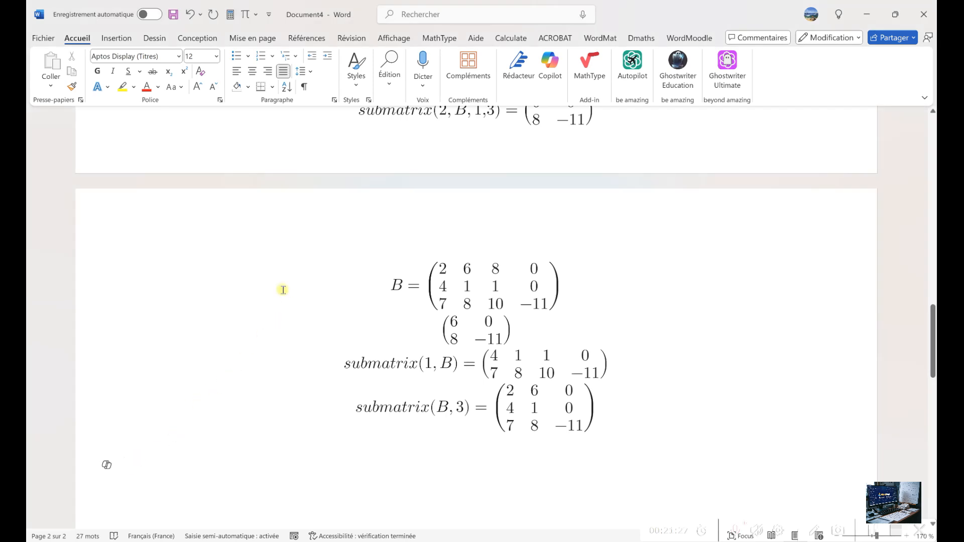
key(alt+equal)
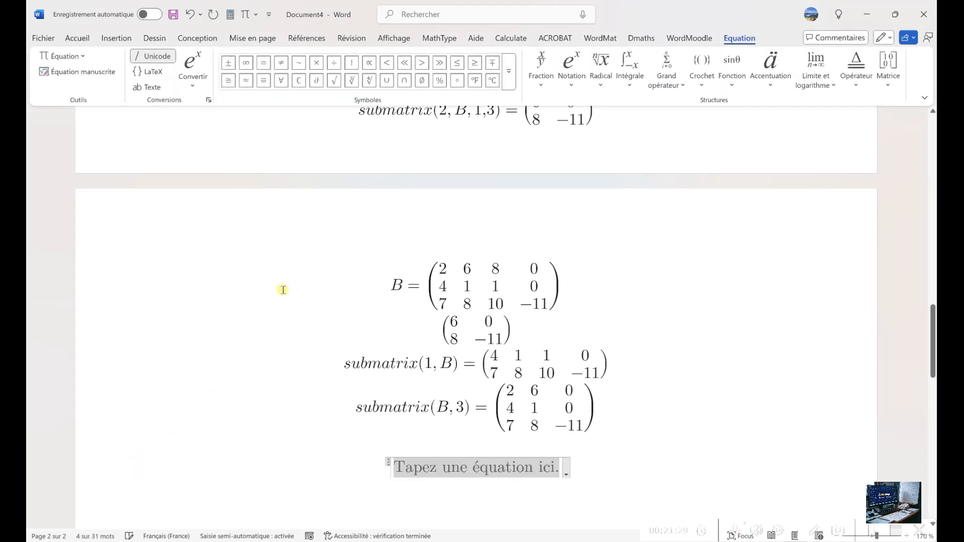
click(885, 69)
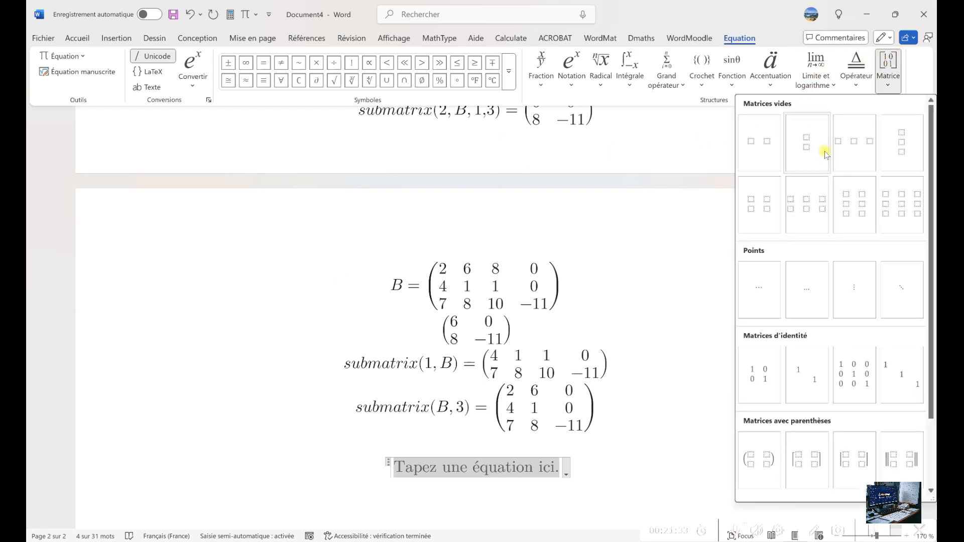
click(755, 205)
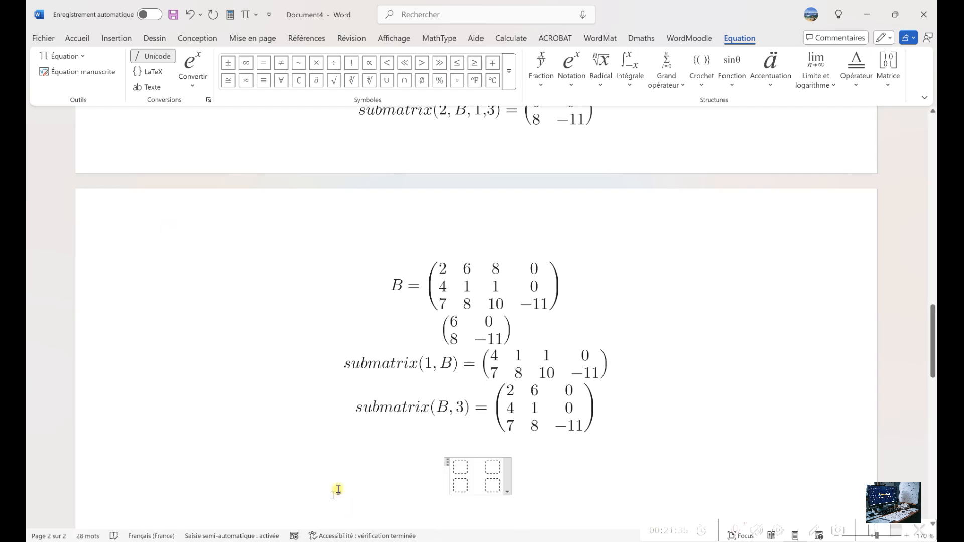
click(468, 481)
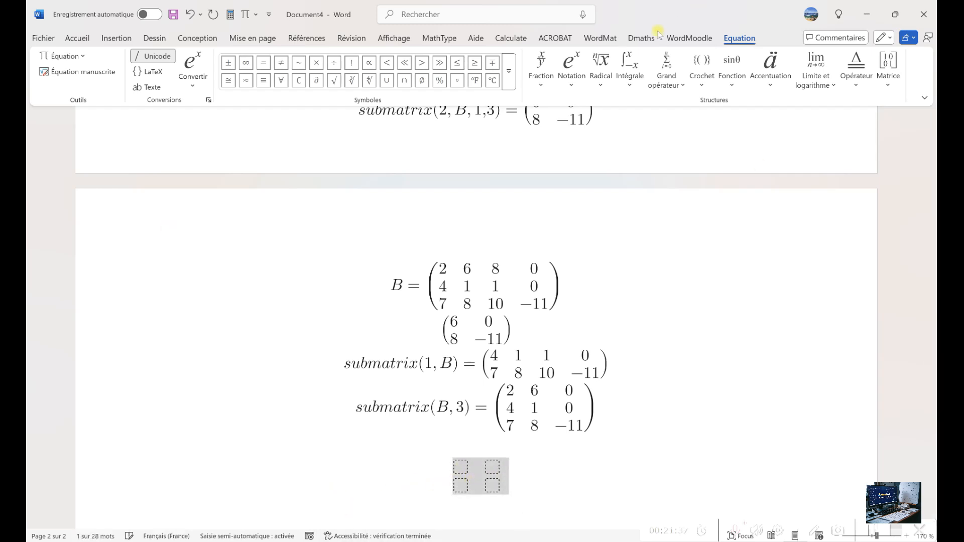
click(702, 65)
click(712, 142)
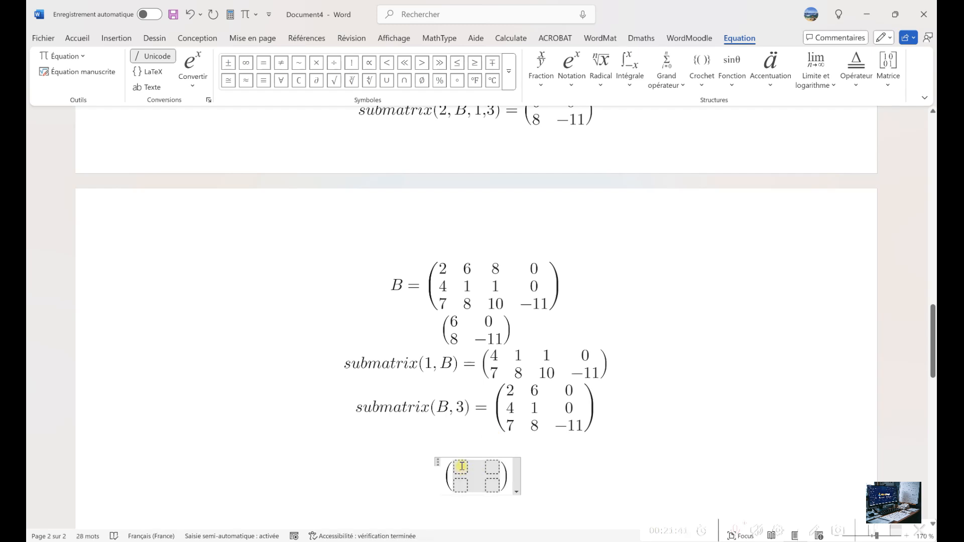
- Nest an empty 2×2 matrix in the new matrix's first cell, enclose it in parentheses, and leave the equation
click(884, 88)
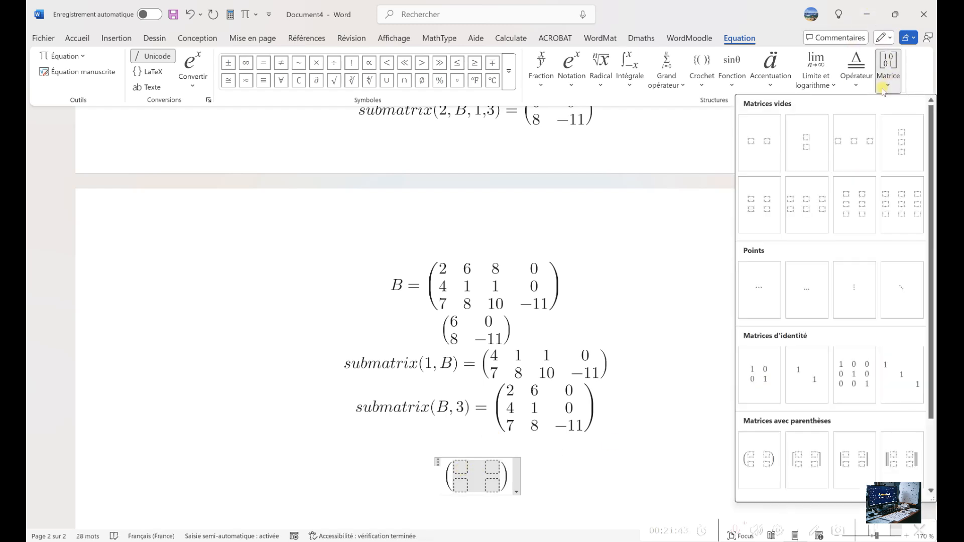
click(759, 204)
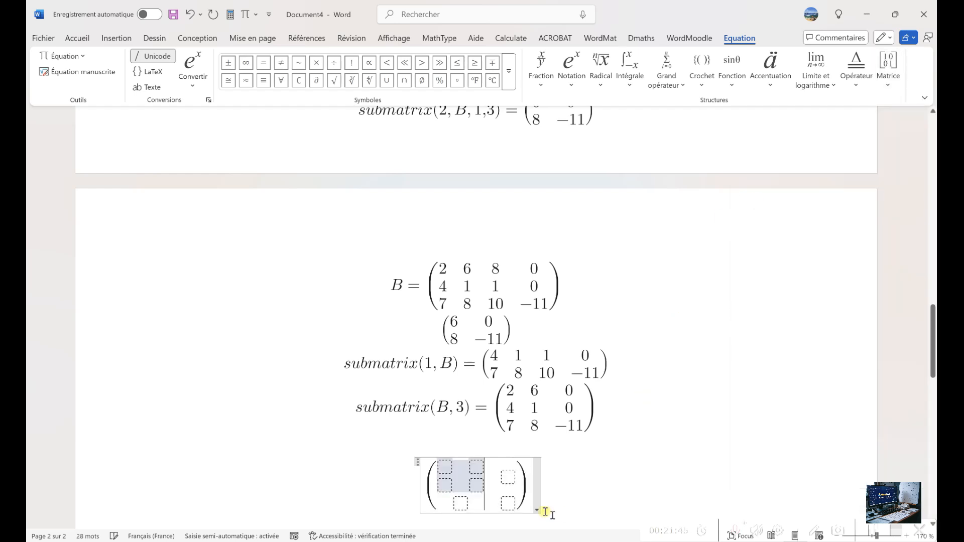
click(445, 472)
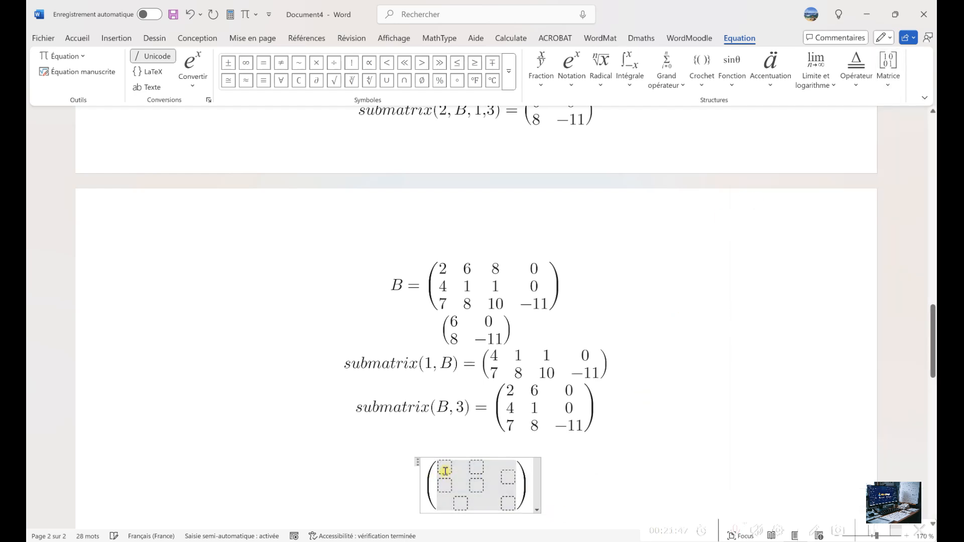
drag(453, 473, 473, 481)
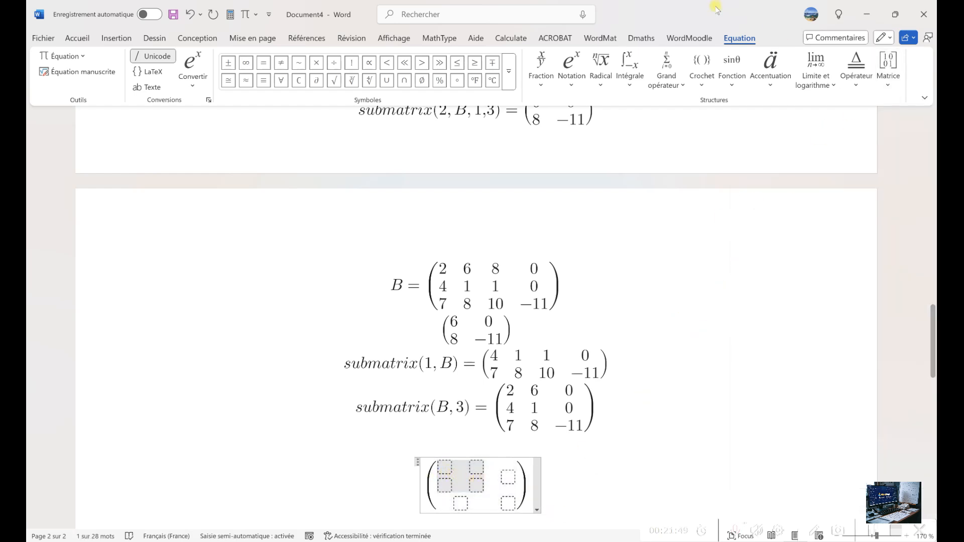
click(703, 65)
click(704, 142)
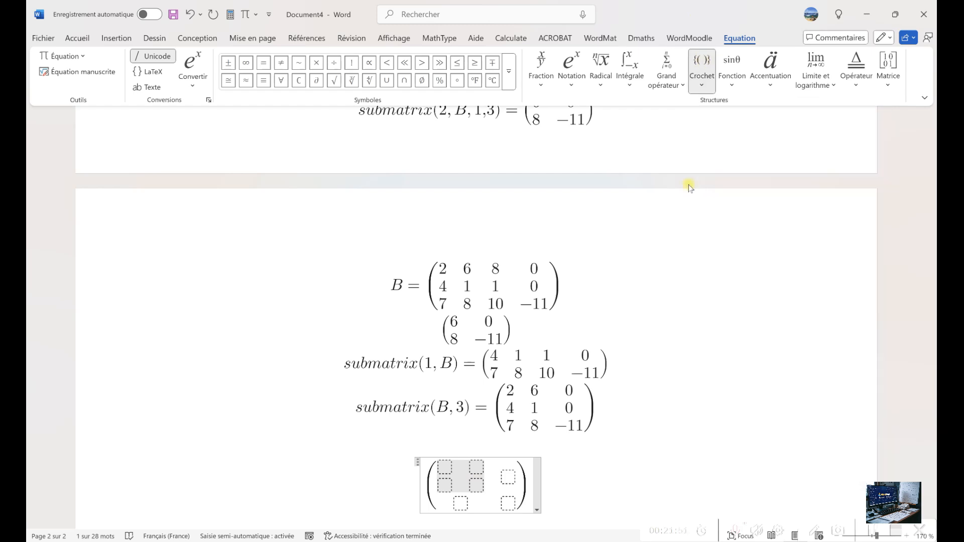
scroll(733, 317, down, 3)
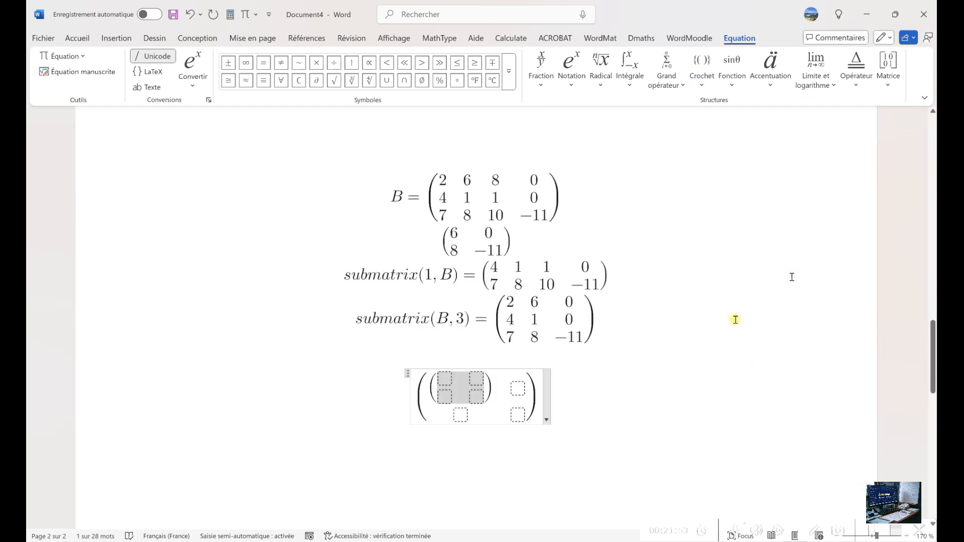
click(412, 417)
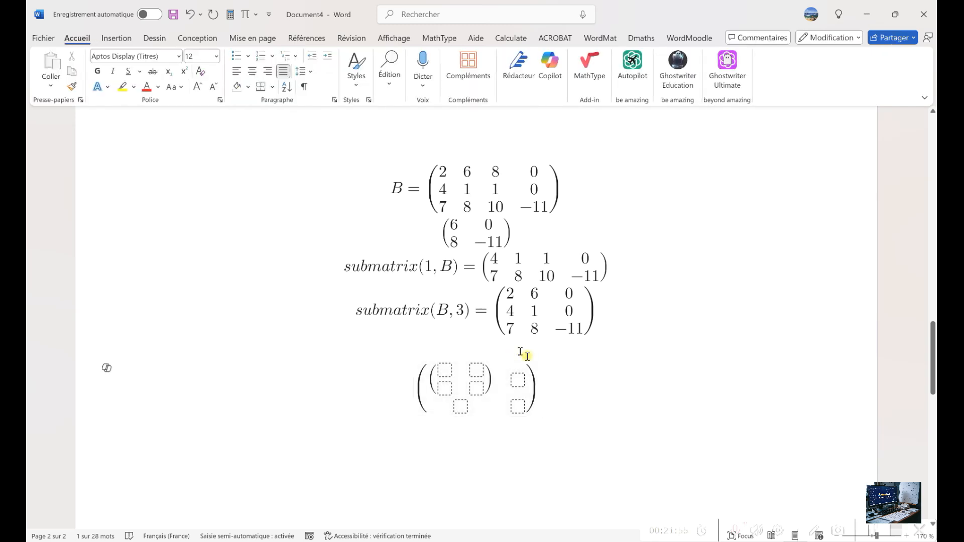
- Add the equation minor(A,1,2) below the nested empty matrix and evaluate it to remove row 1 and column 2 from A
key(Return)
key(Return)
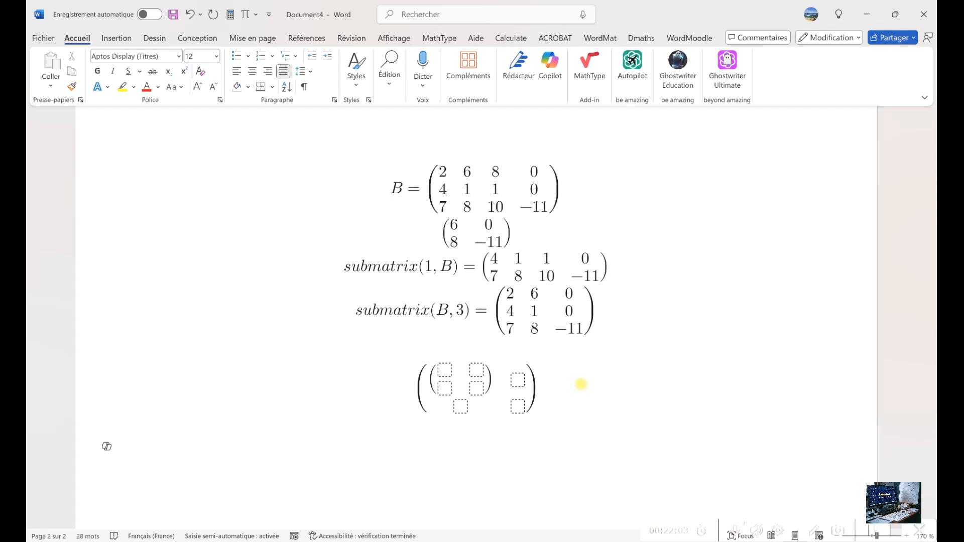
key(alt+equal)
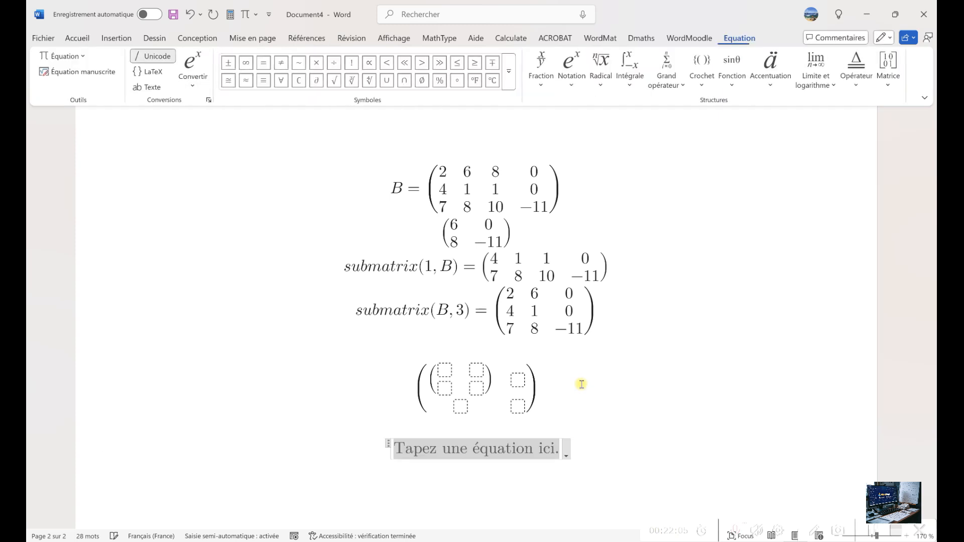
text(minor()
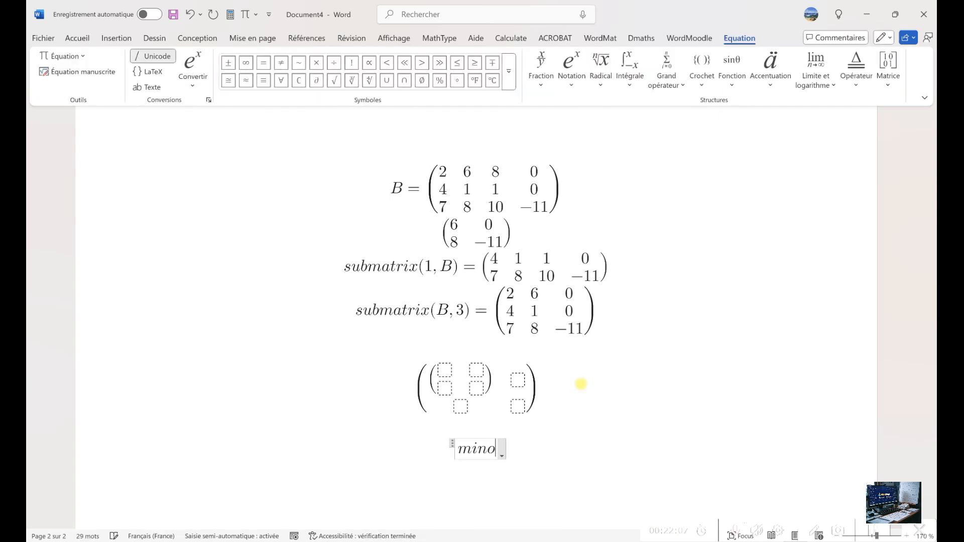
text(1,2)
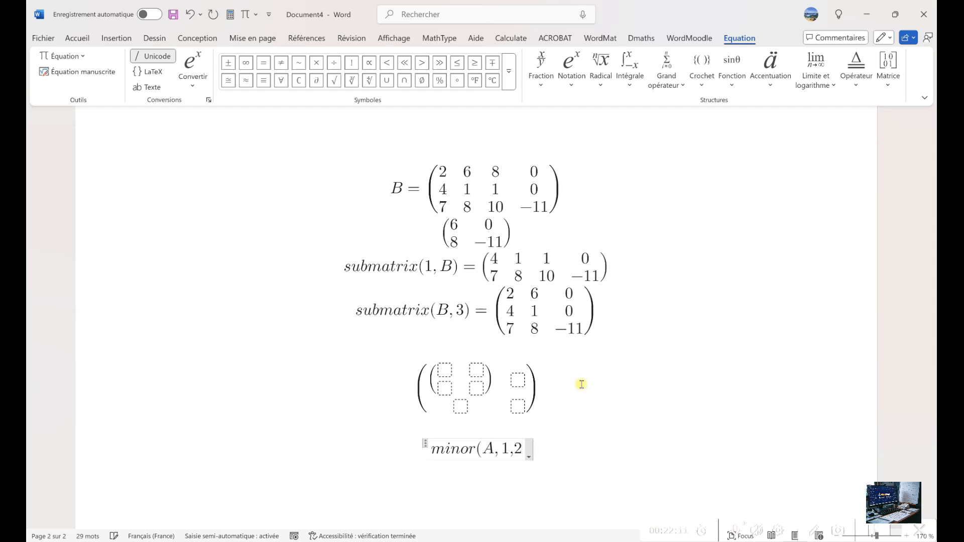
text() = (4 −7; 1 9)
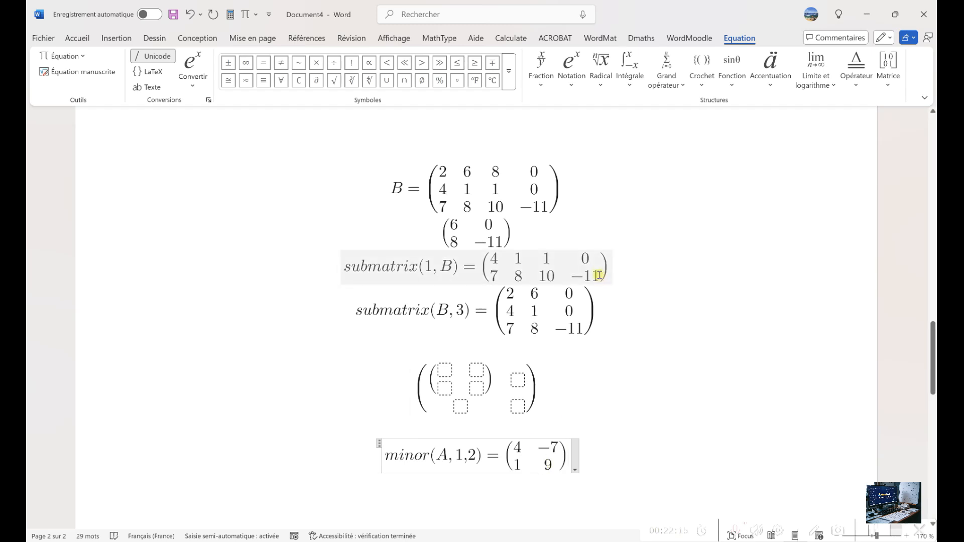
- Add the equation A on the next line, evaluate it to display the full matrix, and leave the equation
key(Return)
key(alt+equal)
text(A)
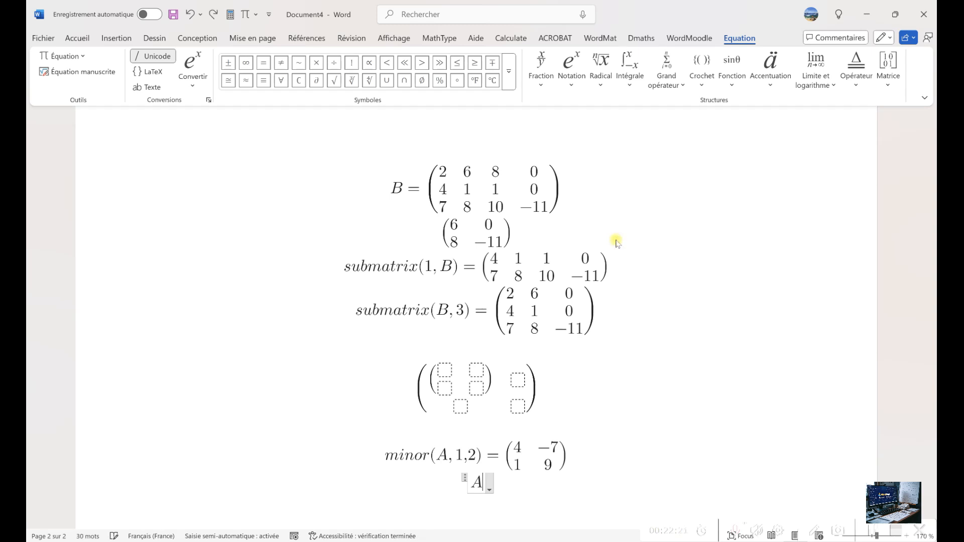
scroll(593, 339, down, 4)
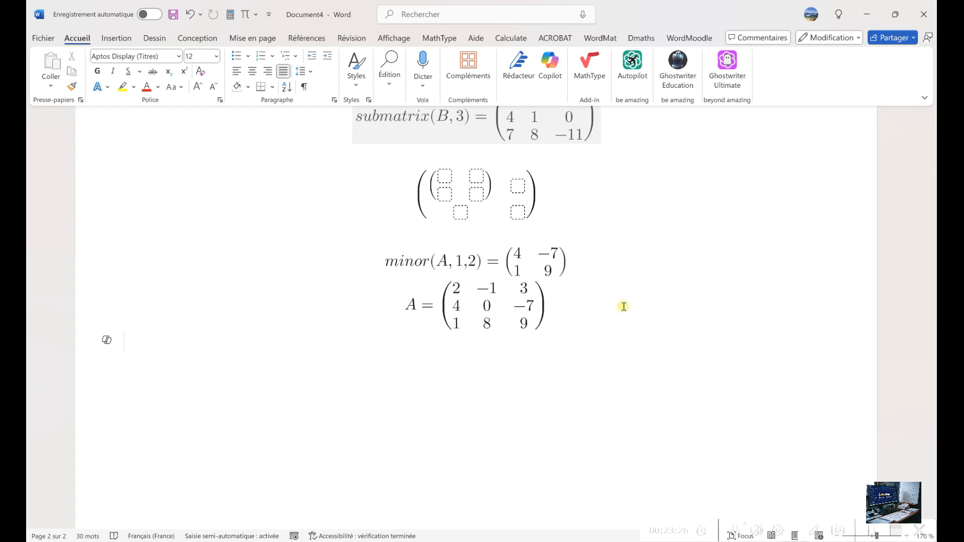
- Add the equation determinant(minor(A,1,2)) below matrix A, evaluate it, and leave the equation
key(alt+shift+equal)
text(de)
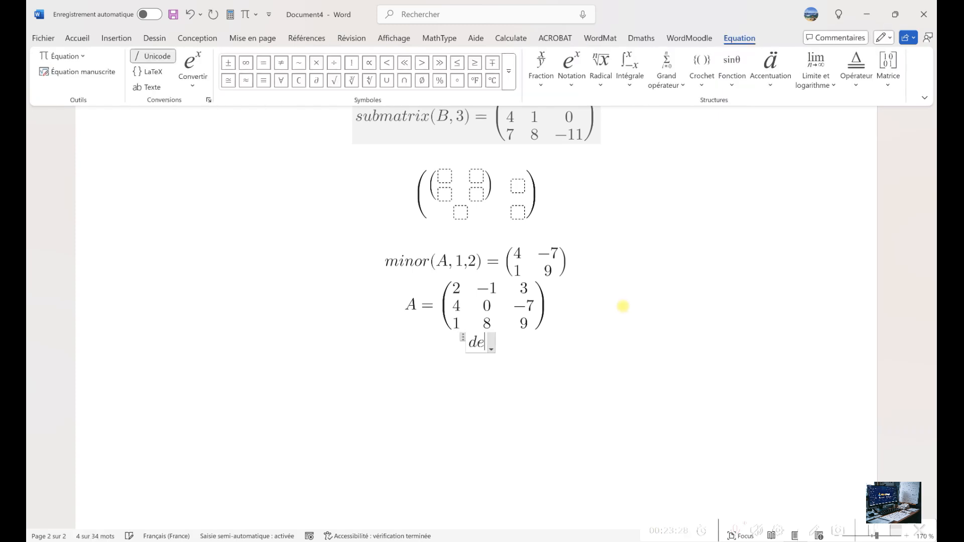
text(terminant()
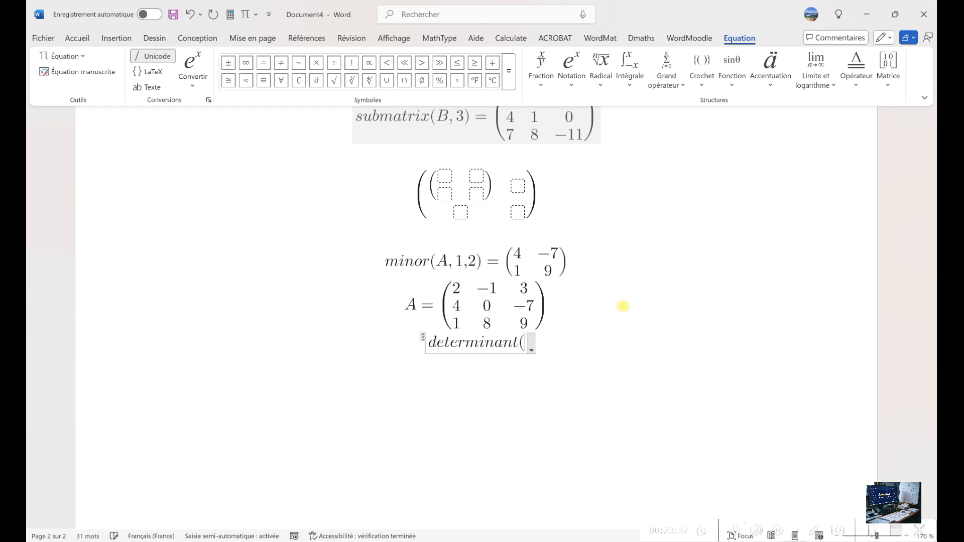
text(min)
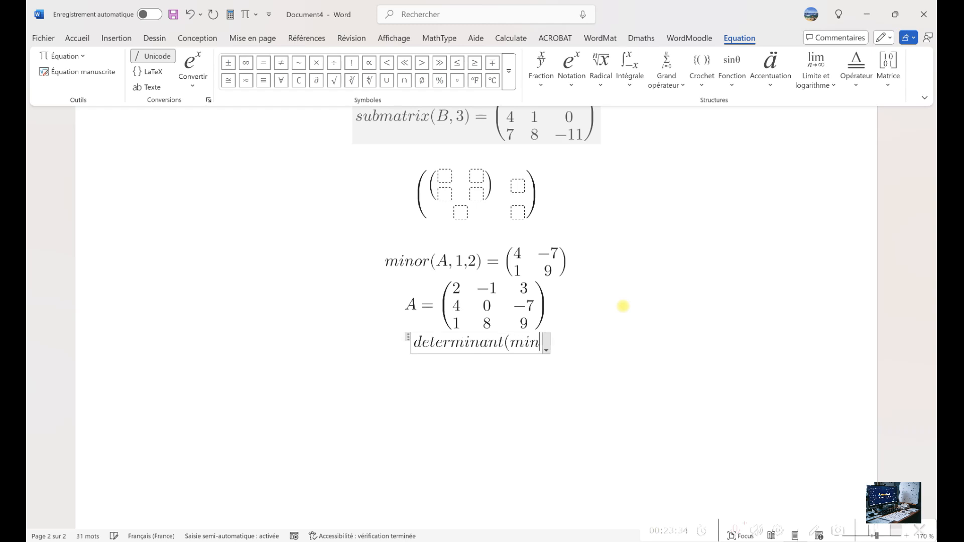
text(or()
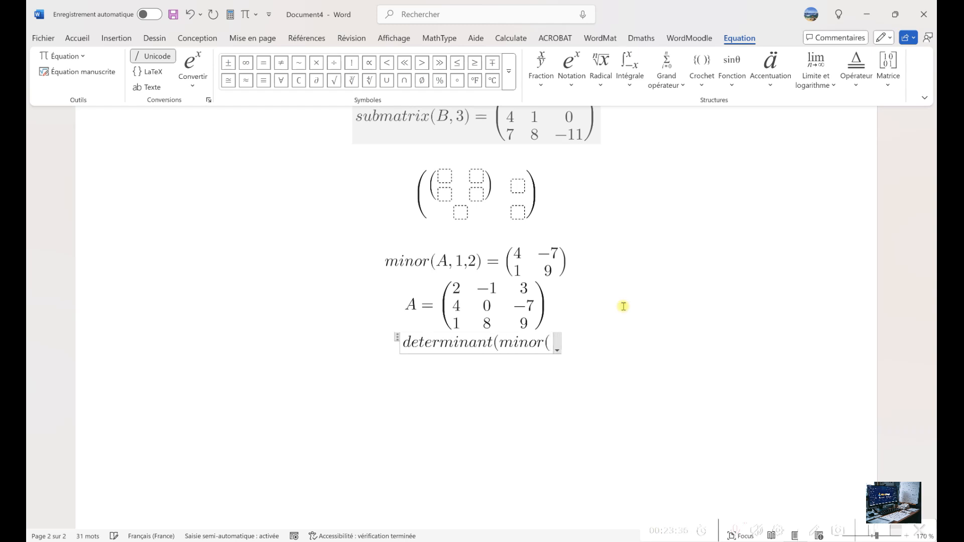
text(A,1,2)))
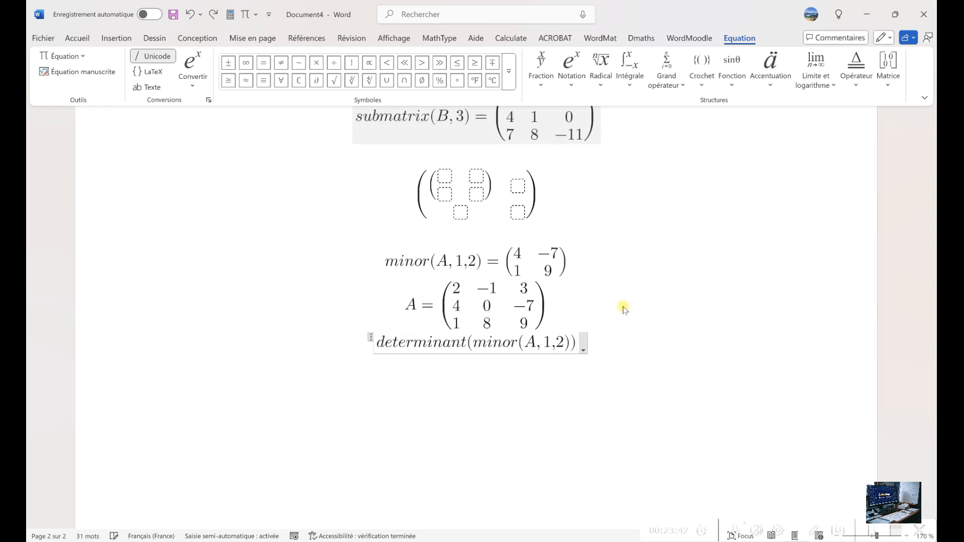
key(alt+b)
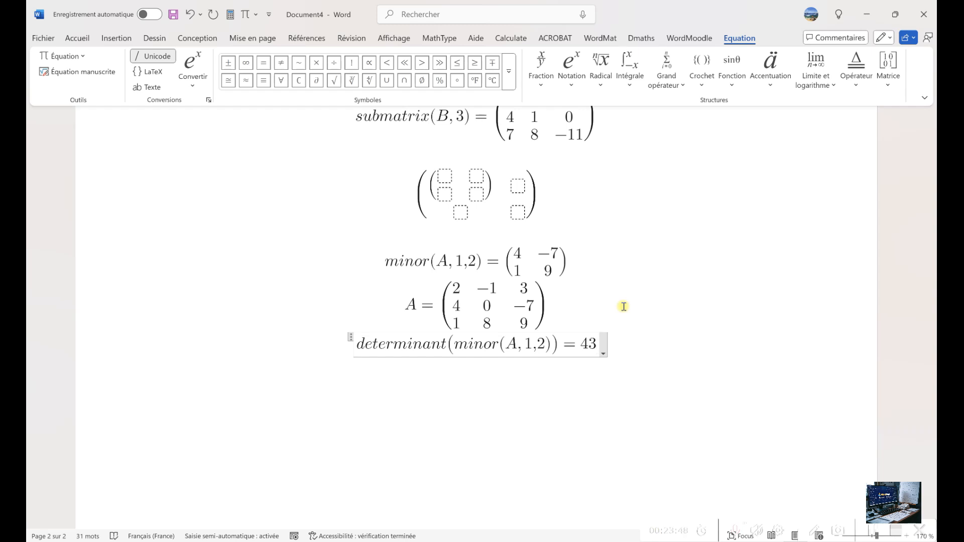
key(Return)
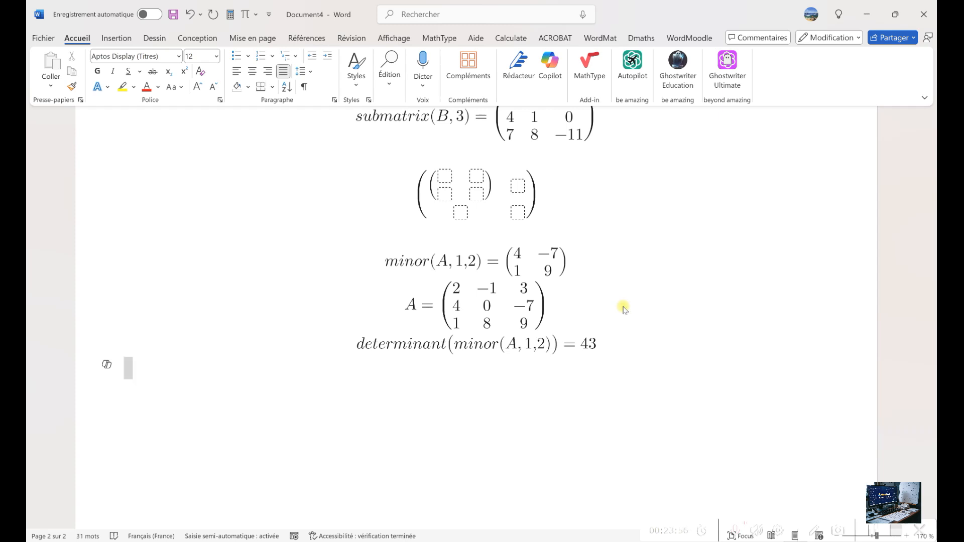
- Define the function mineur(M,i,j) := determinant(minor(M,i,j)) in a new equation below the determinant equation and leave the equation
key(alt+equal)
text(min)
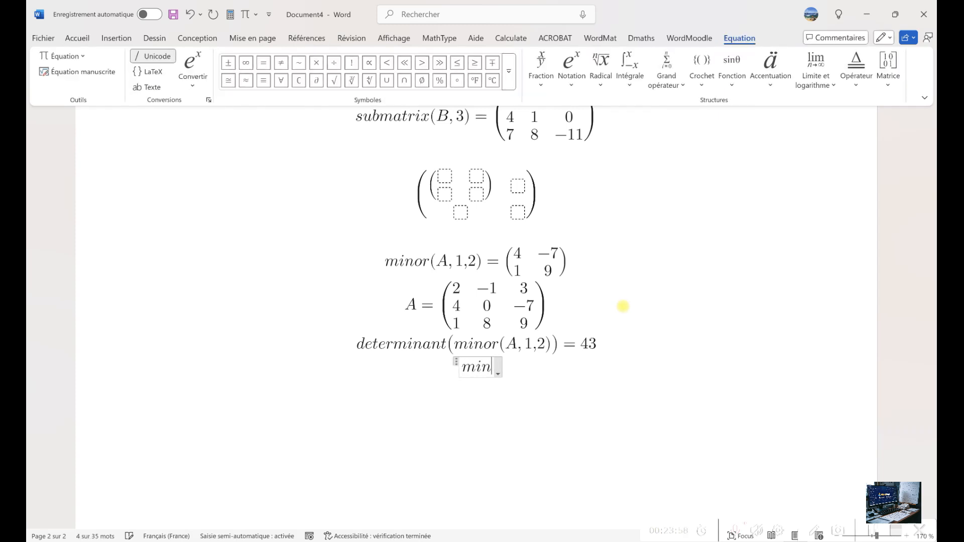
text(eur(M, i, j) )
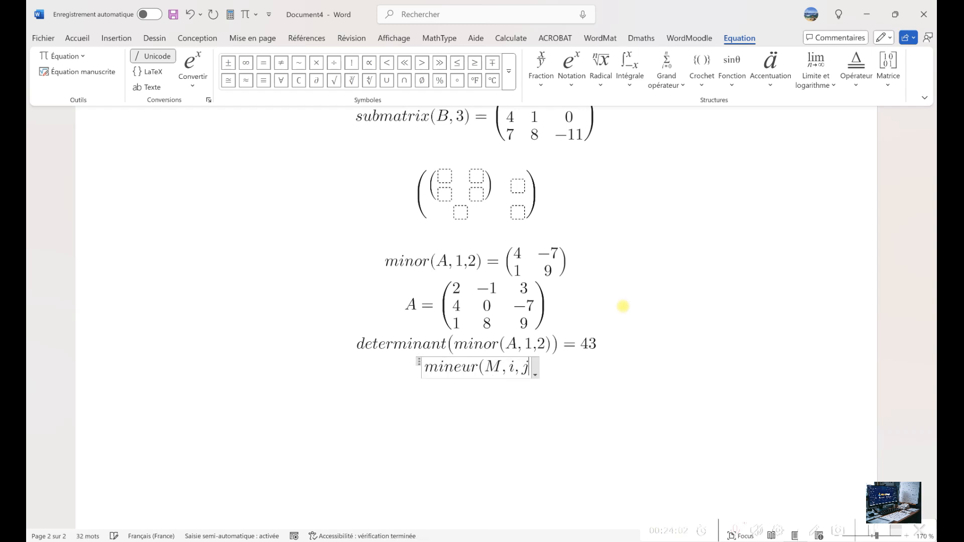
text(:)
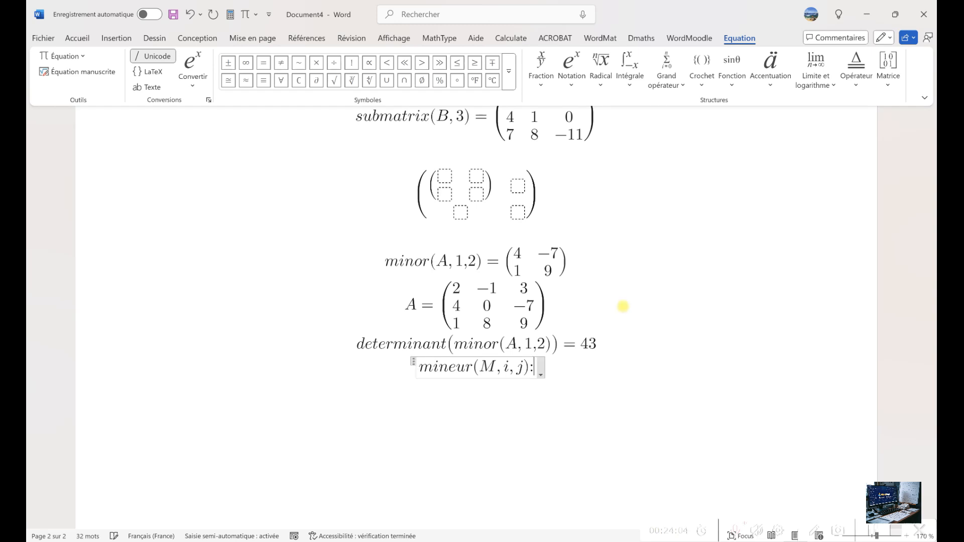
text(= deter)
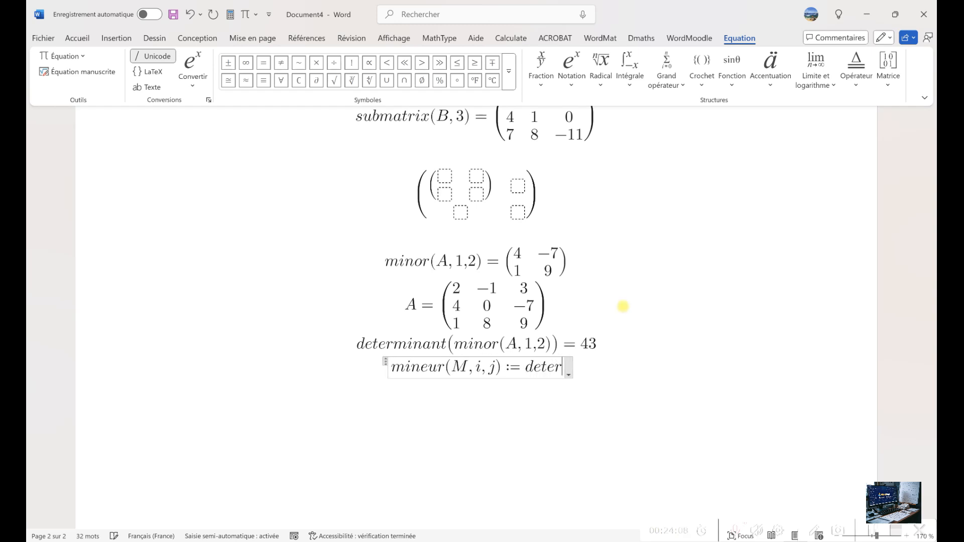
text(minant()
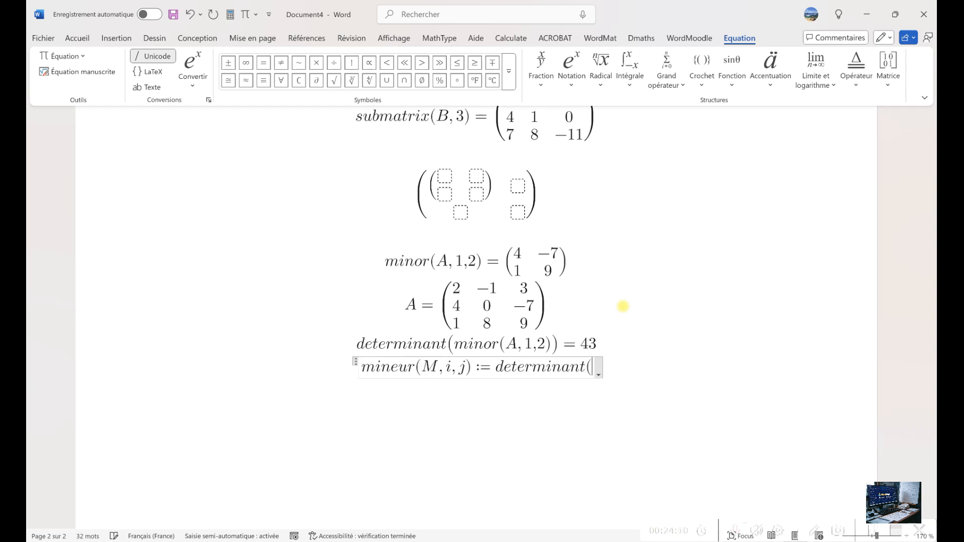
text(mino)
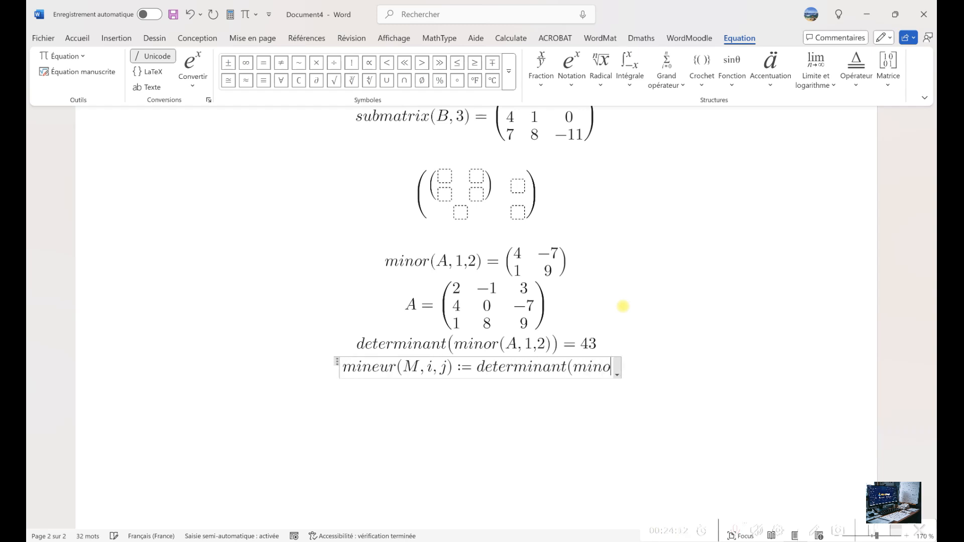
text(r(M, i, )
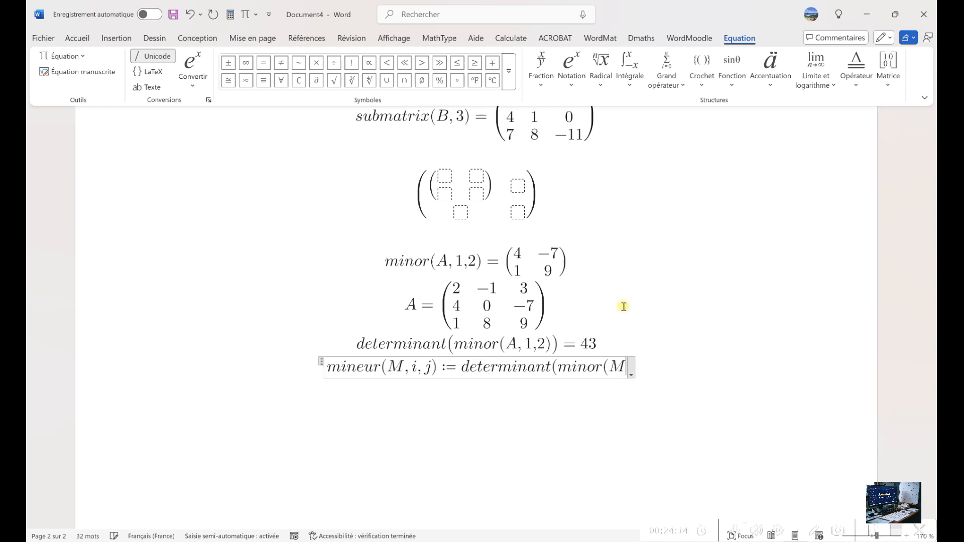
text(j))
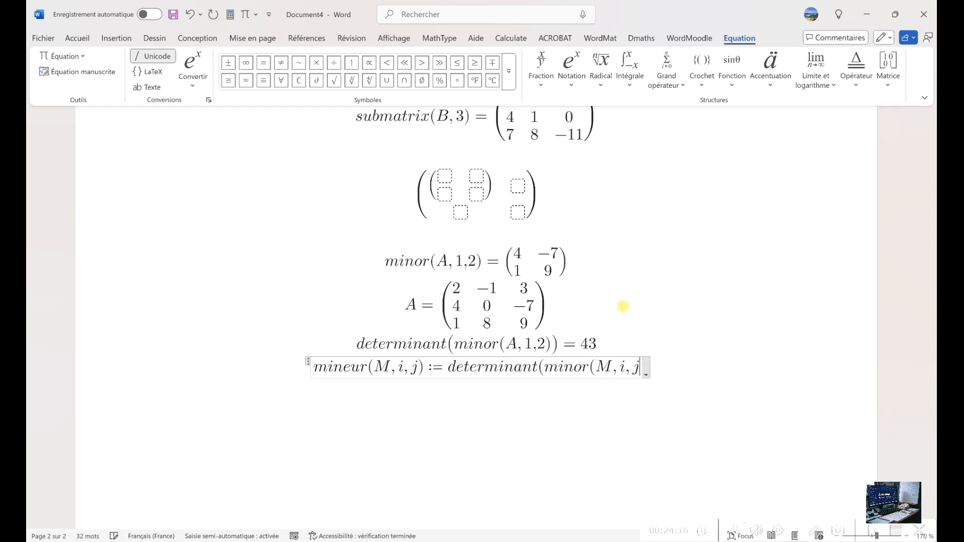
text())
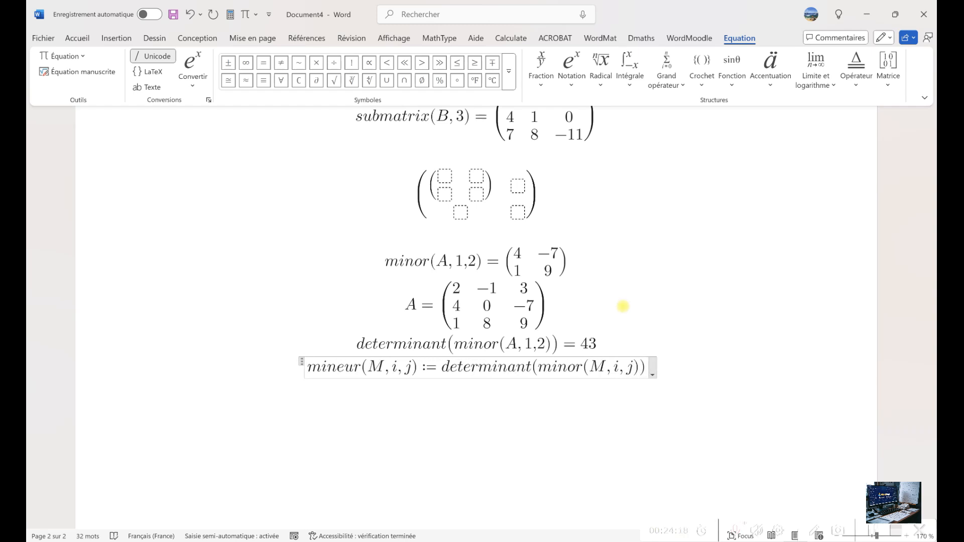
key(Return)
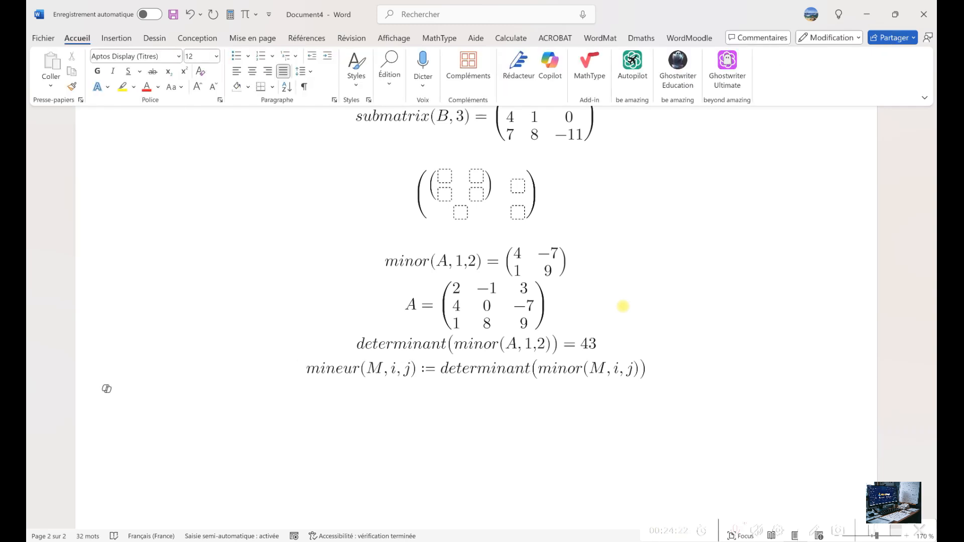
- Add the equation mineur(A,1,2) below the mineur definition, evaluate it, and leave the equation
key(alt+equal)
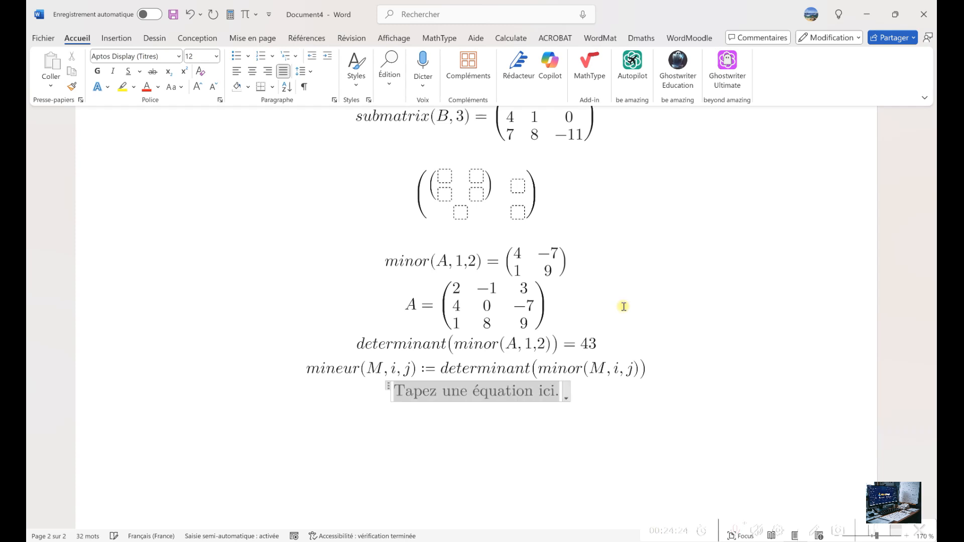
text(mine)
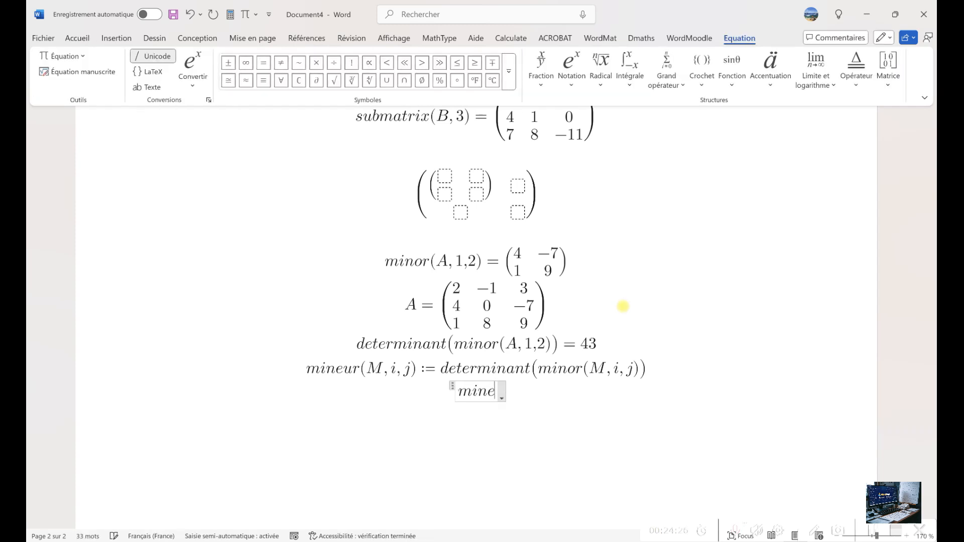
text(ur(A,)
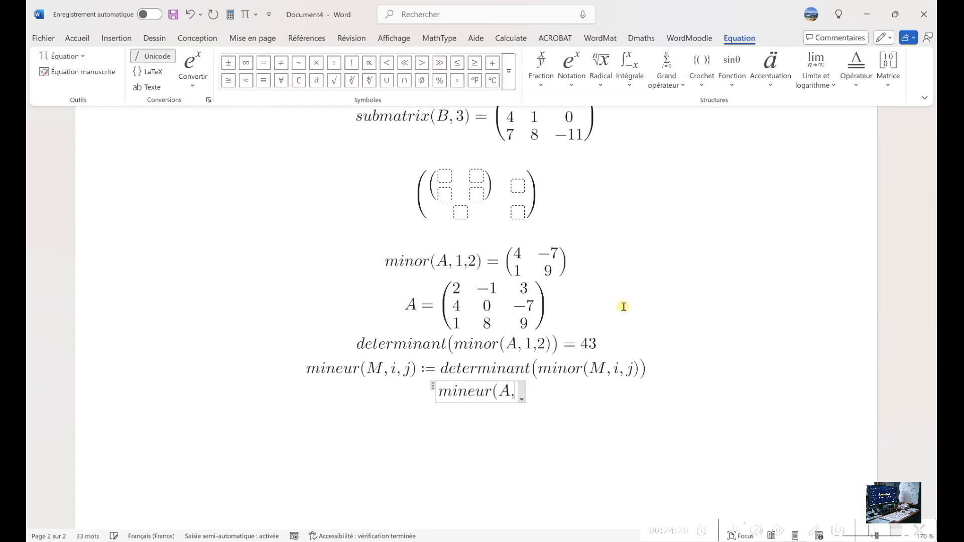
text(1,2) = 43)
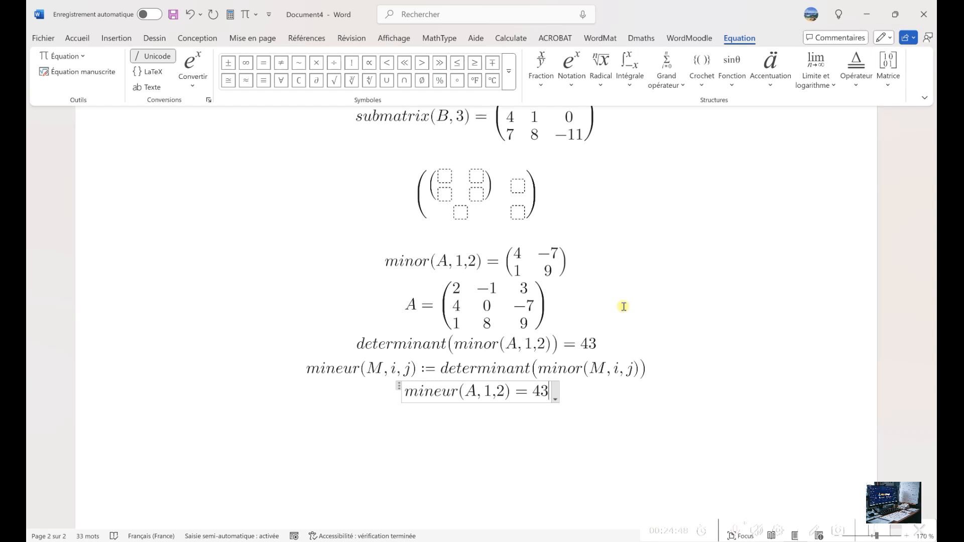
key(Return)
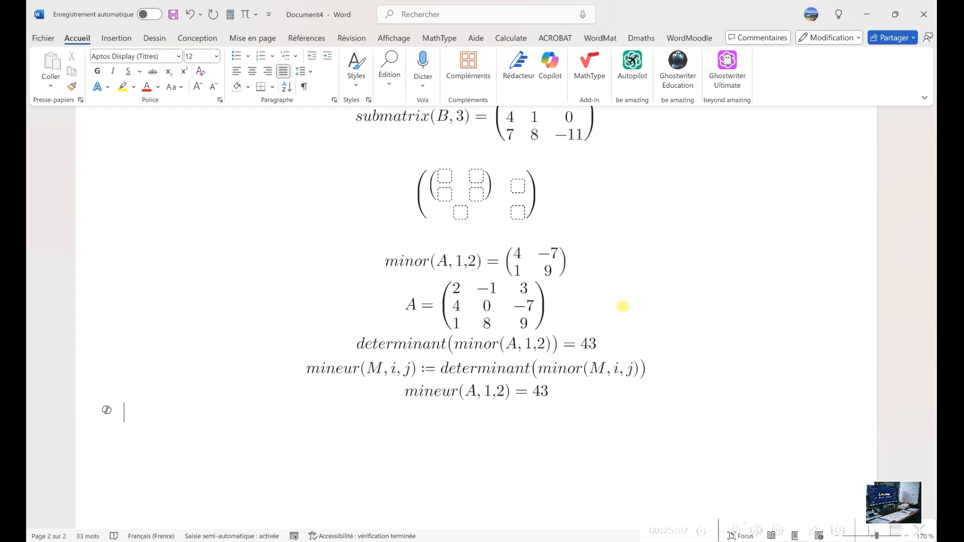
- Define the function cofacteur(M,i,j) := (-1)^(i+j) · mineur(M,i,j) in a new equation on the next line and leave the equation
key(alt+shift+=)
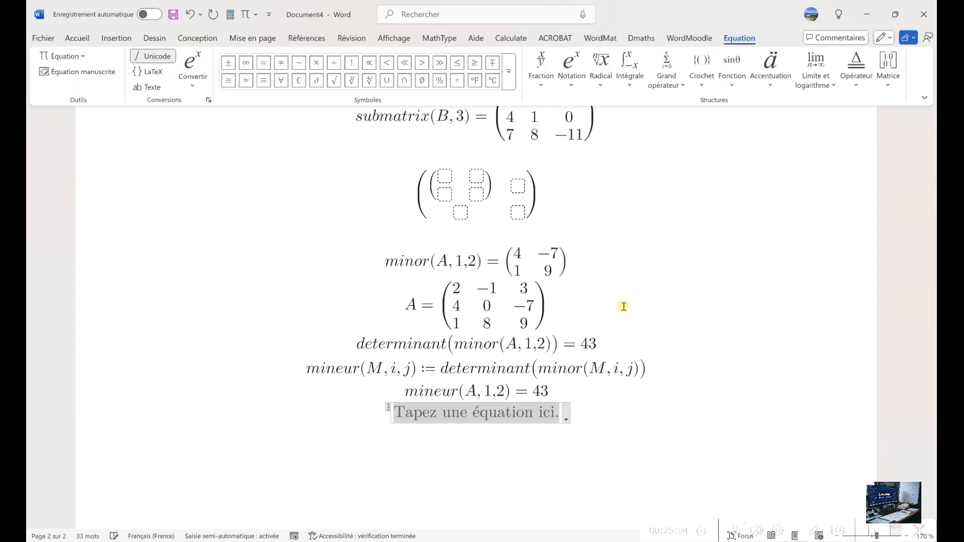
text(cof)
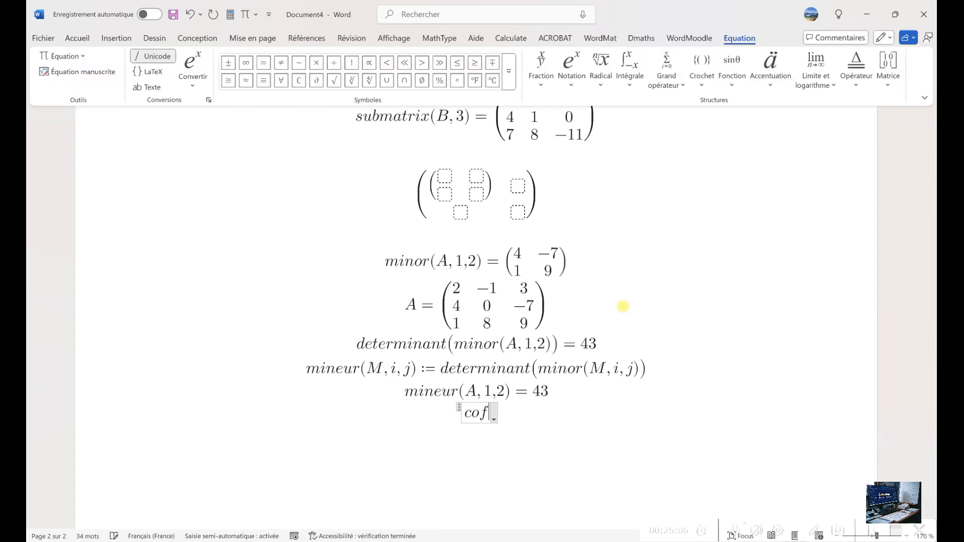
text(acteur()
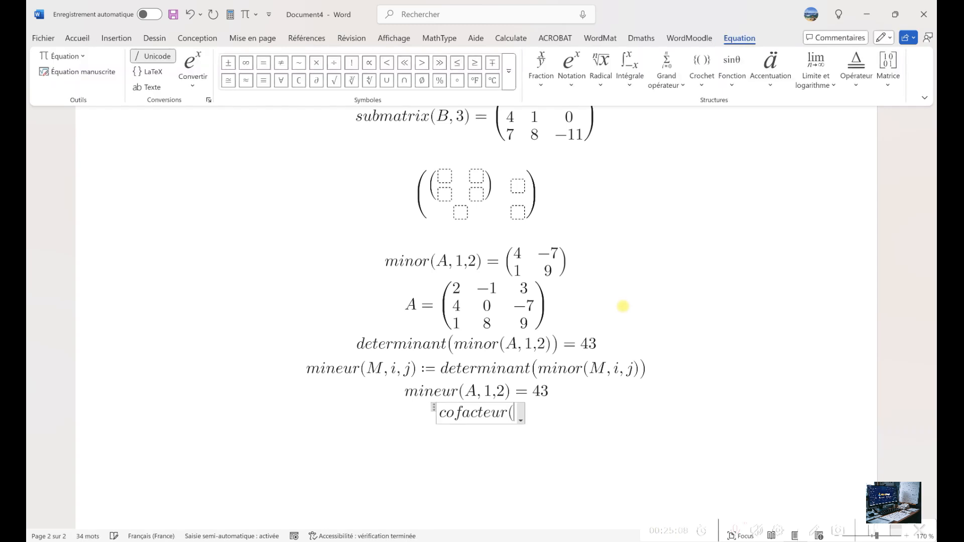
text(M,i,)
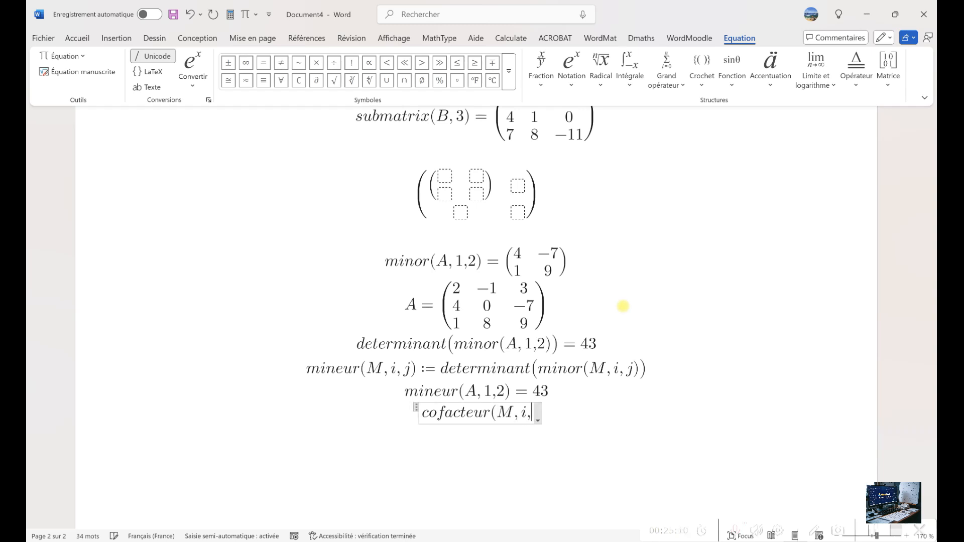
text(j):=)
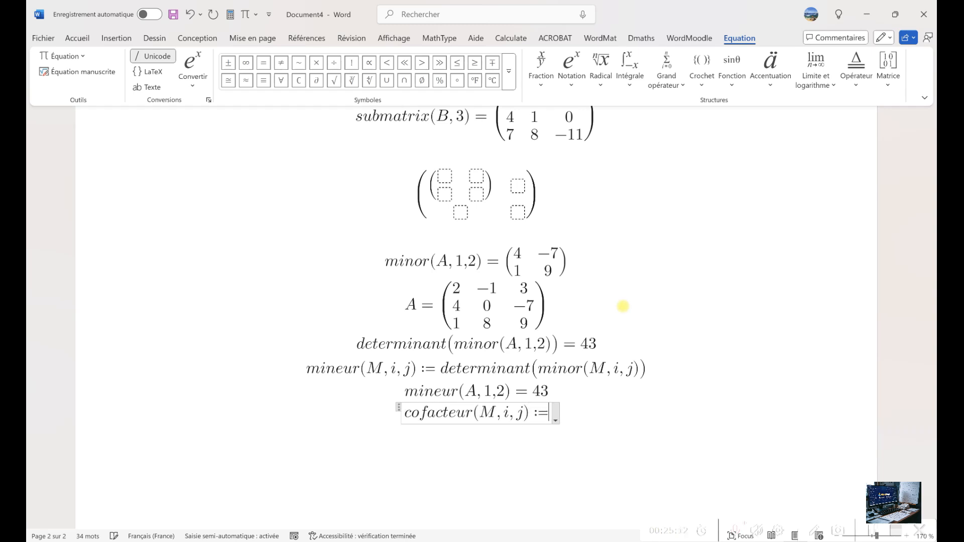
text((-1))
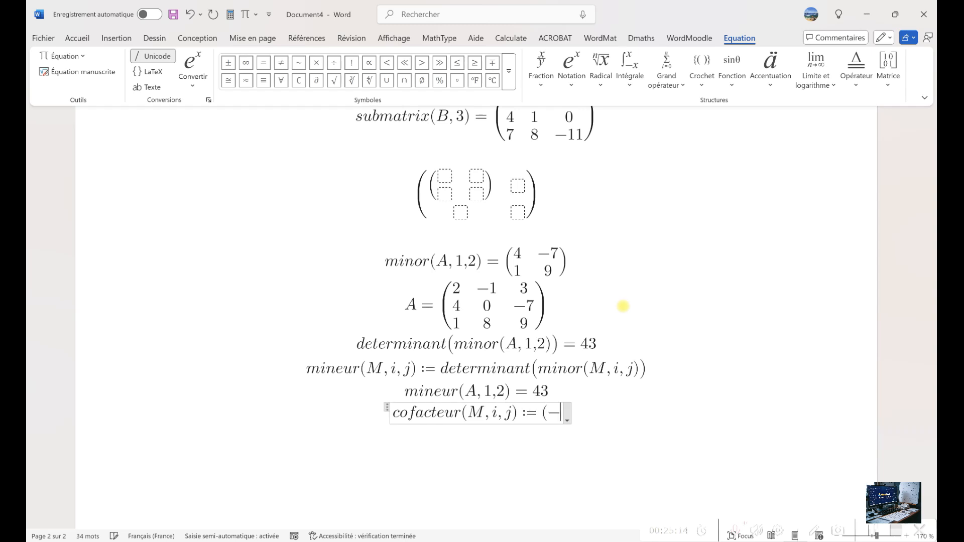
text(^)
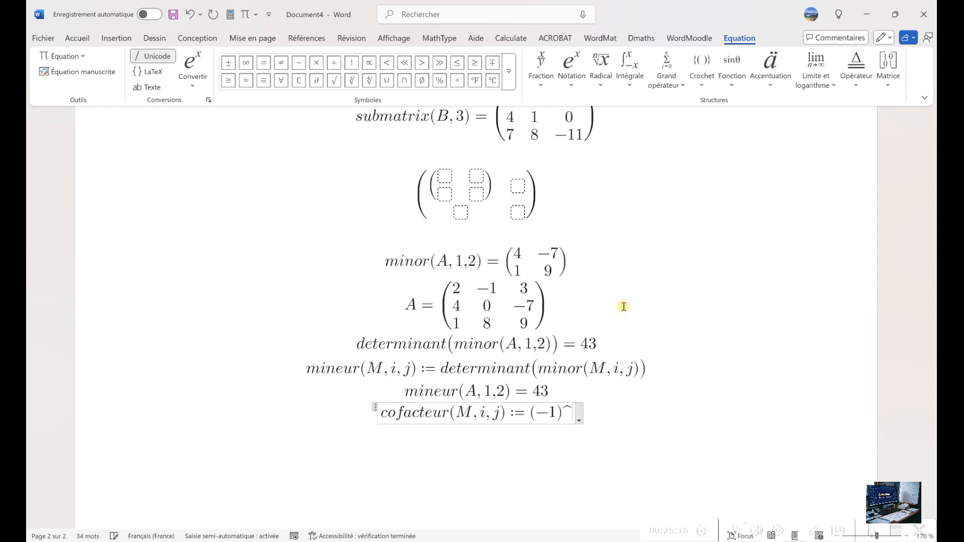
text((i+j) )
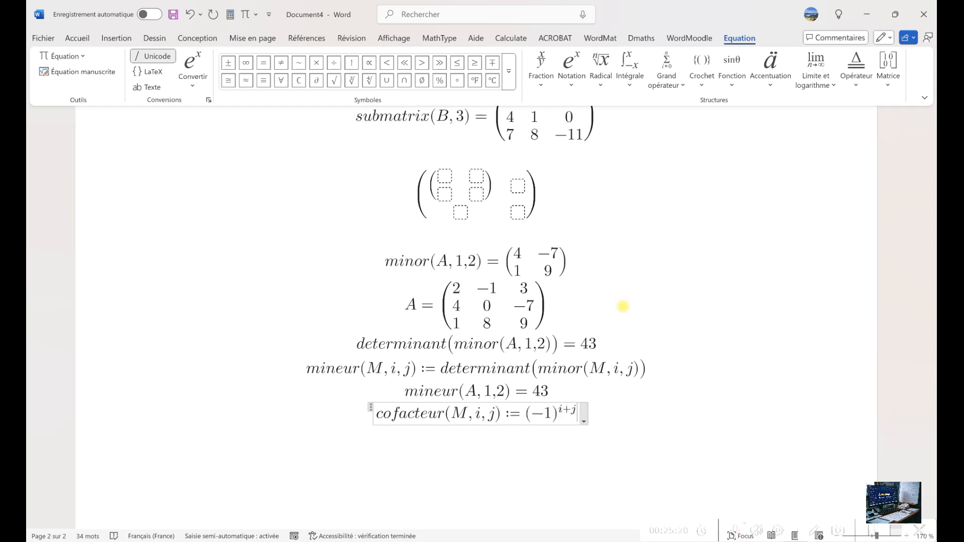
text(*)
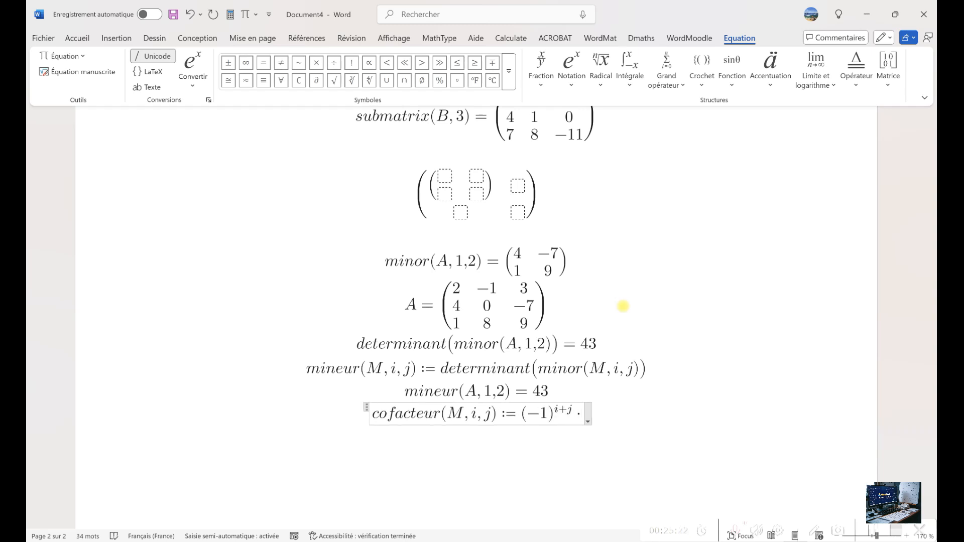
text(min)
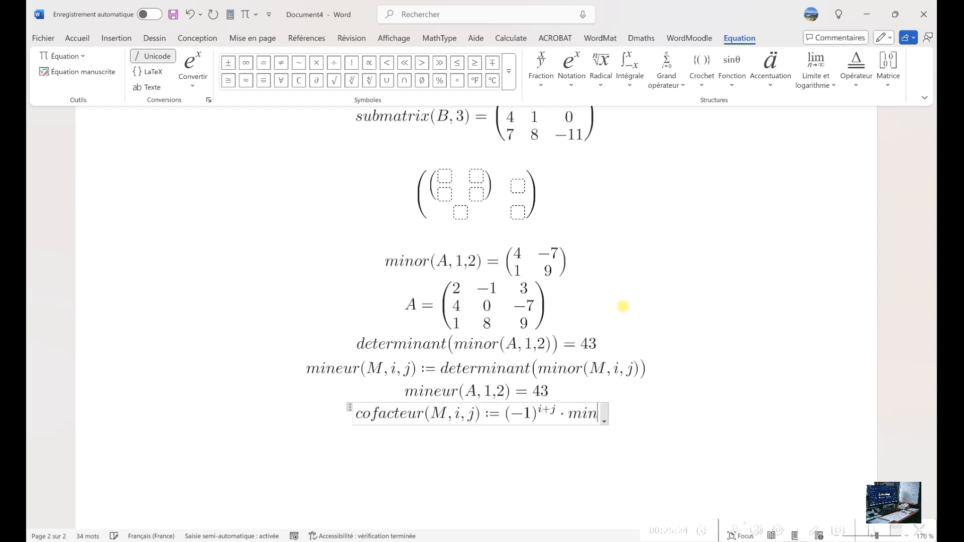
text(eur(M,)
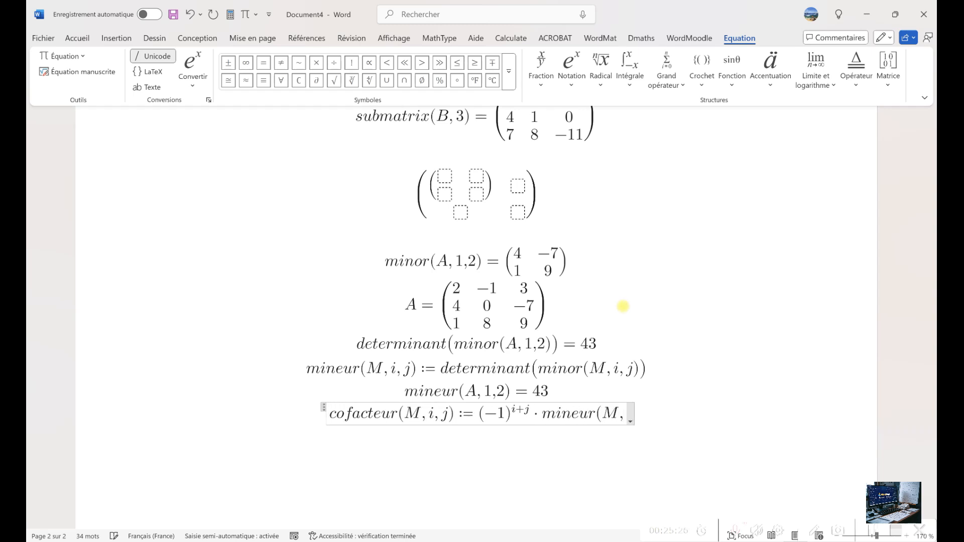
text(i,j))
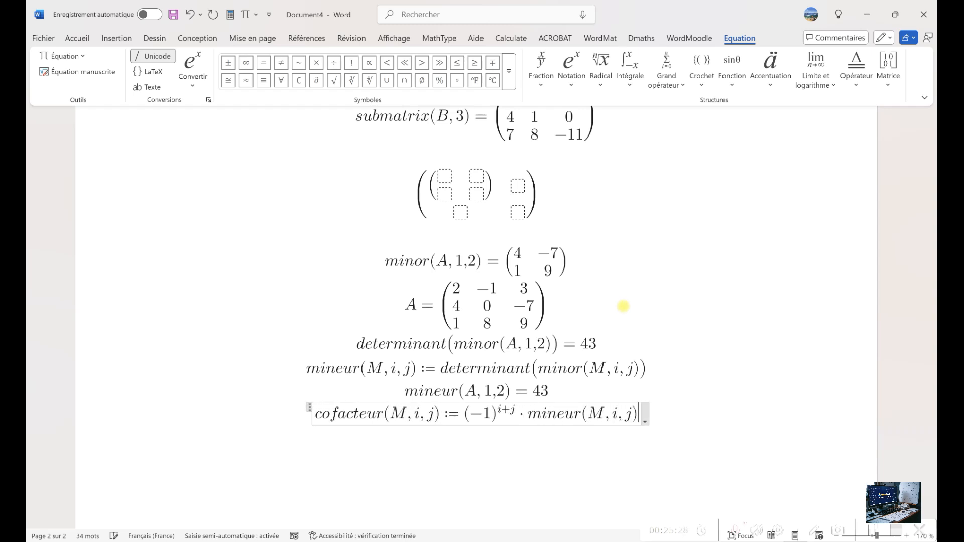
key(Return)
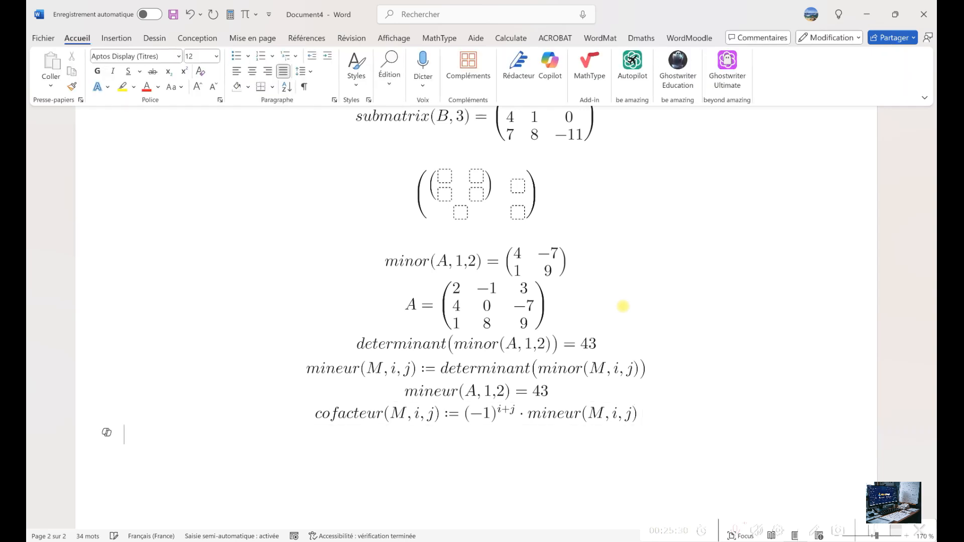
- Add the equation cofacteur(A,1,2) below the cofacteur definition, evaluate it, and leave the equation
key(alt+equal)
text(cofacteur)
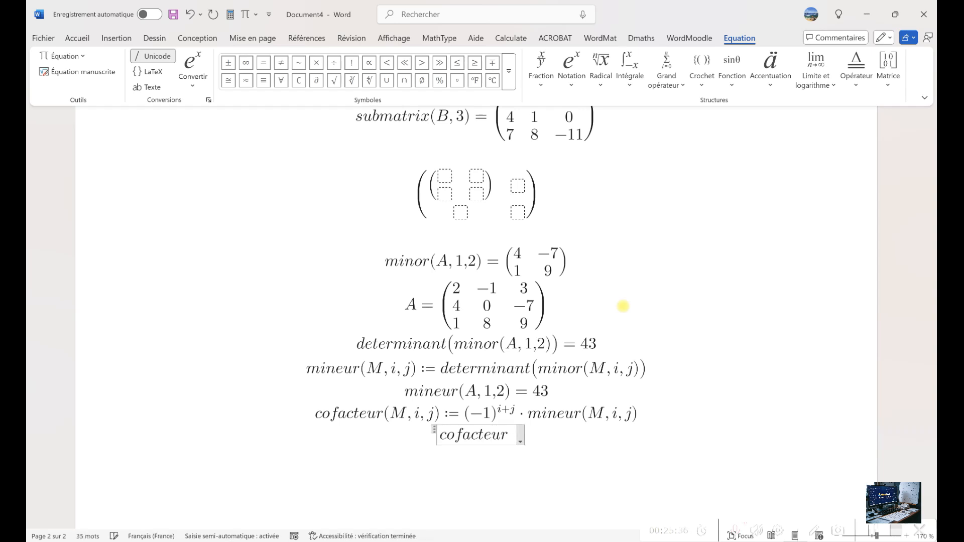
key(BackSpace)
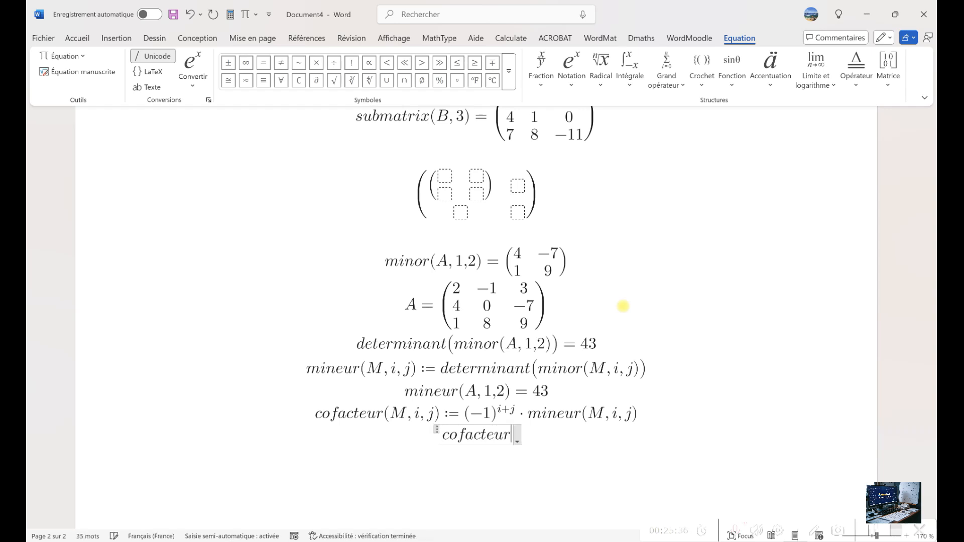
text((A,1,)
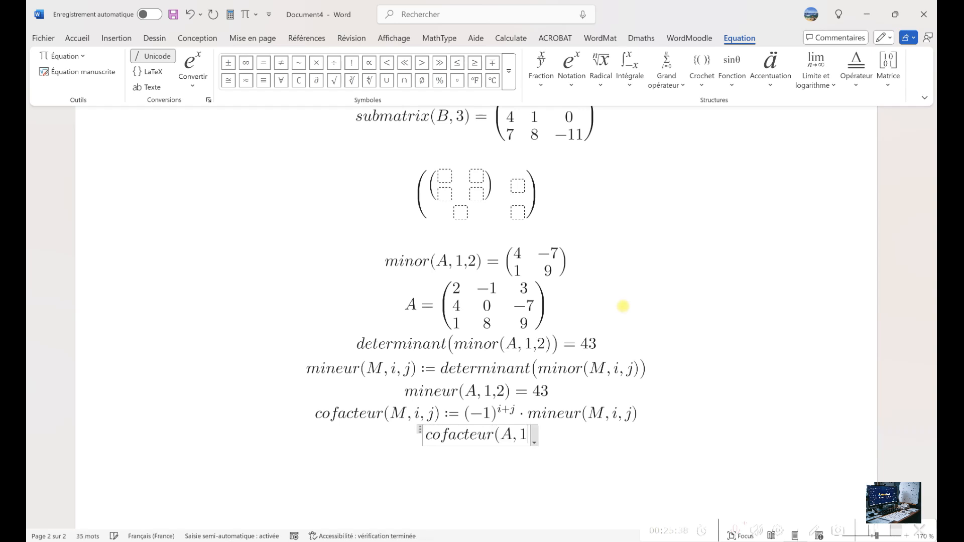
text(2))
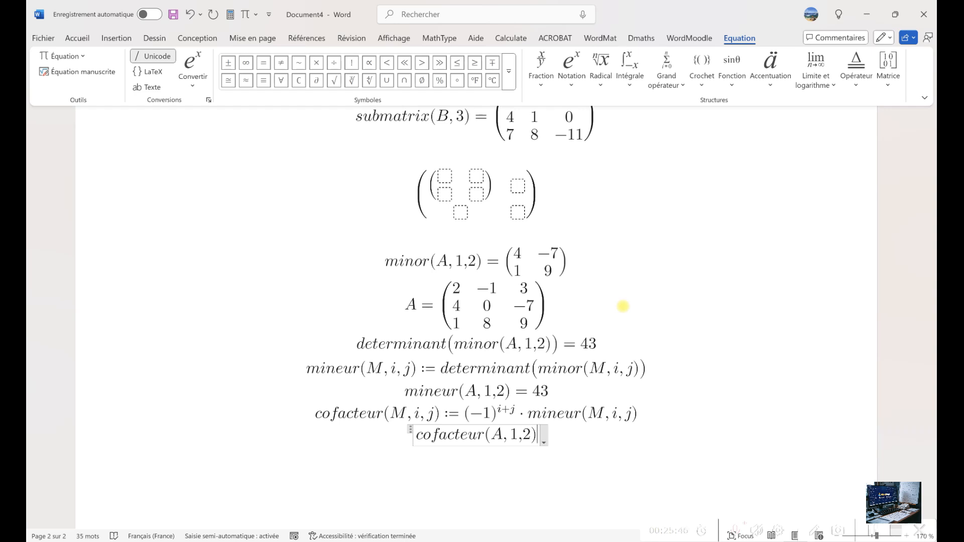
key(alt+b)
key(Return)
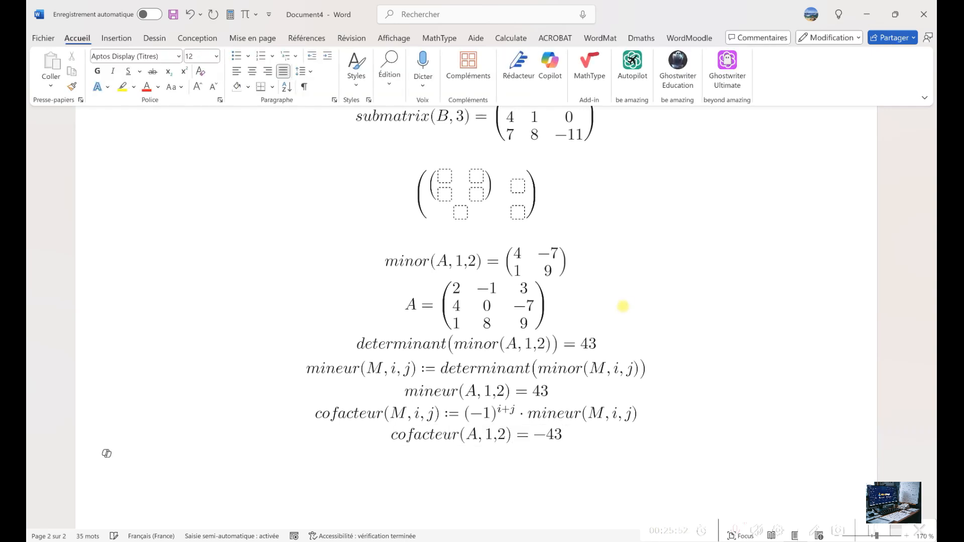
- Add the equation CA: genmatrix(lambda([i,j],cofacteur(A,i,j)),3,3) below the cofacteur(A,1,2) equation, evaluate it, and leave the equation
scroll(488, 352, down, 1)
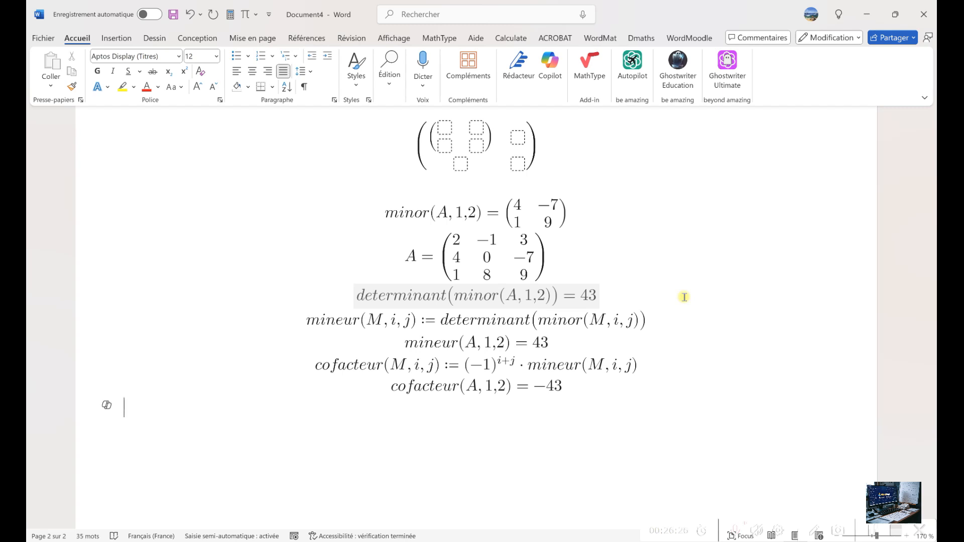
text(C)
key(BackSpace)
key(alt+=)
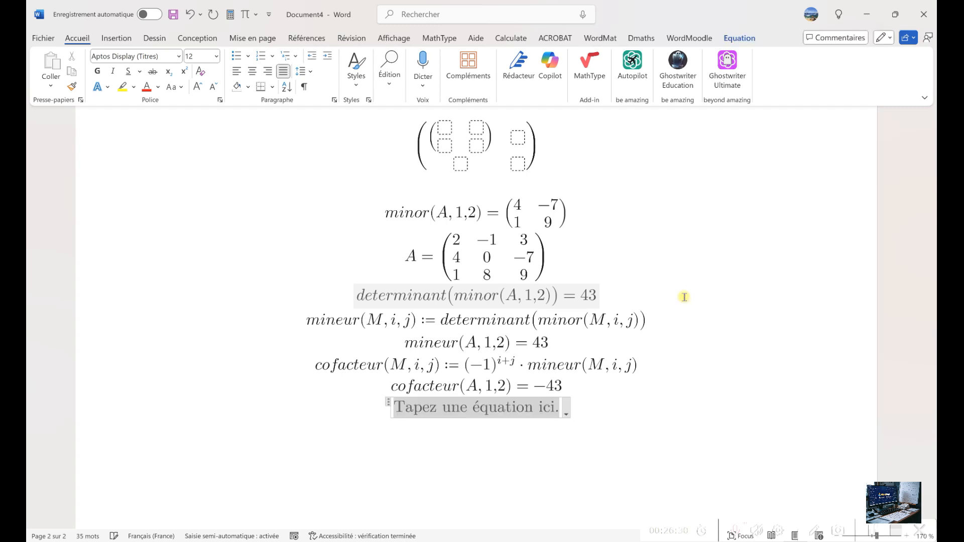
text(CA: )
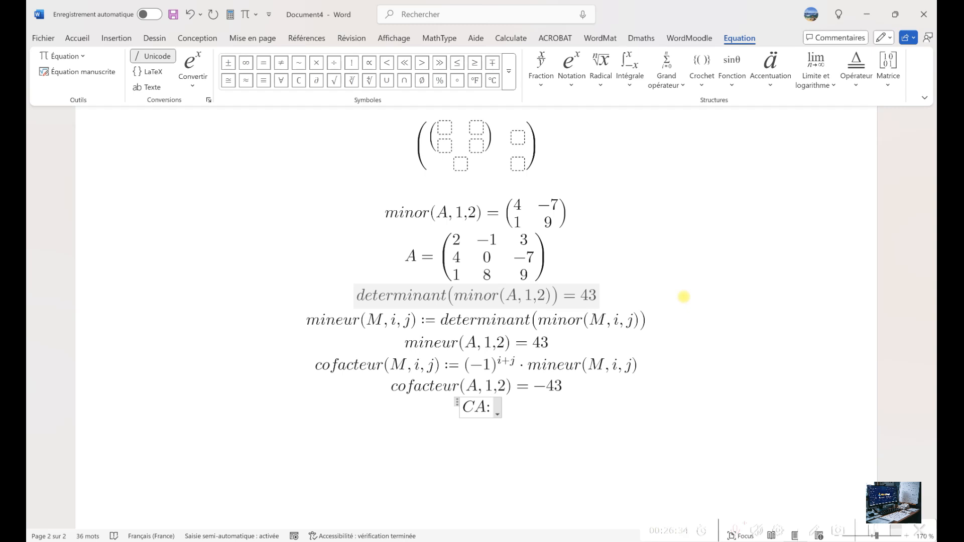
text(genm)
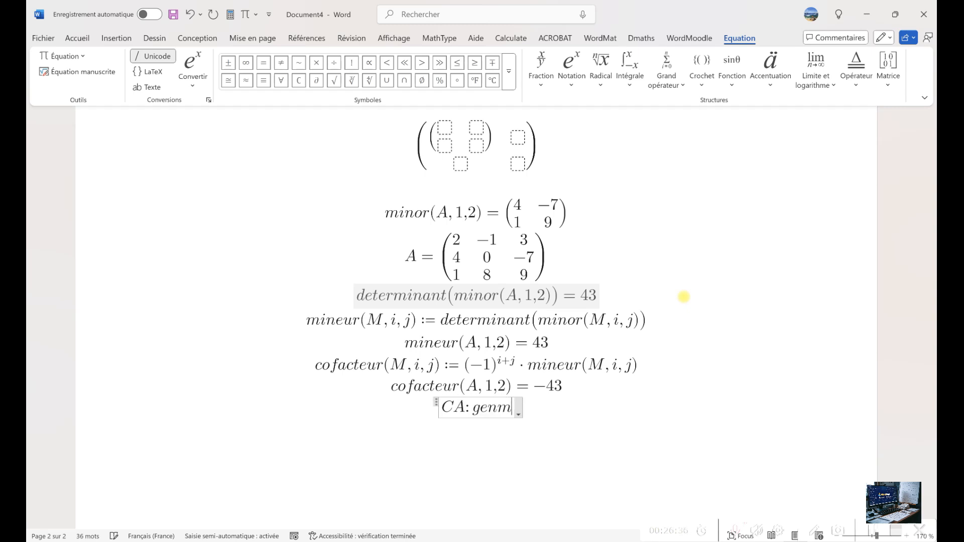
text(atrix()
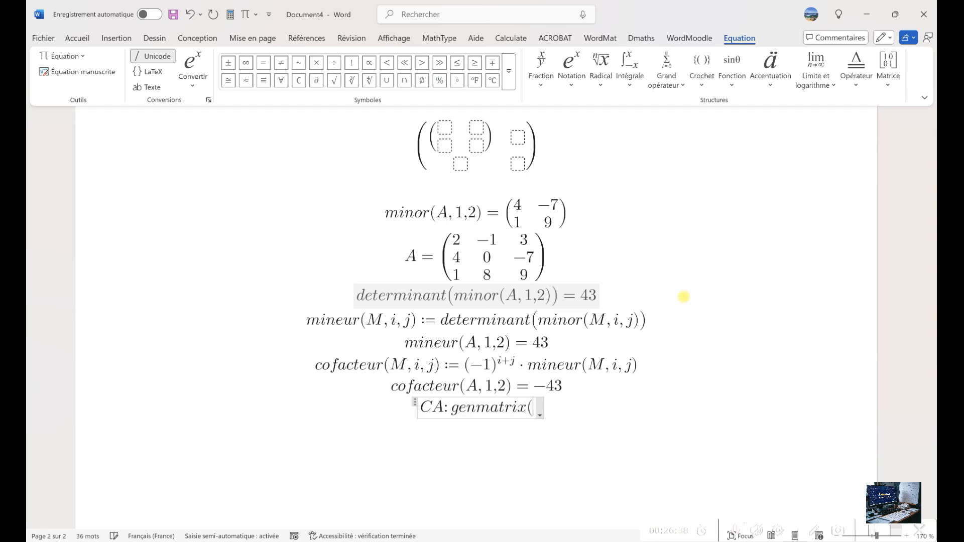
text(lambd)
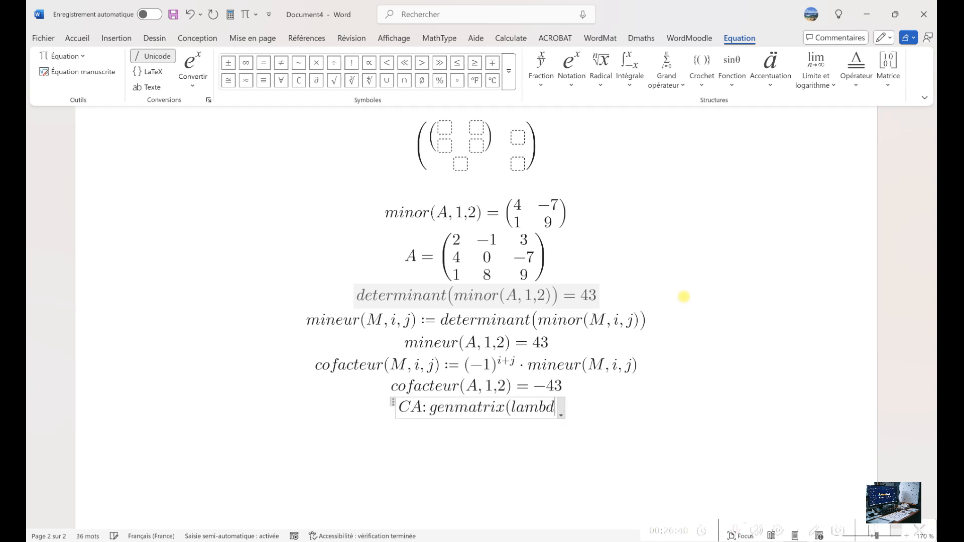
text(a()
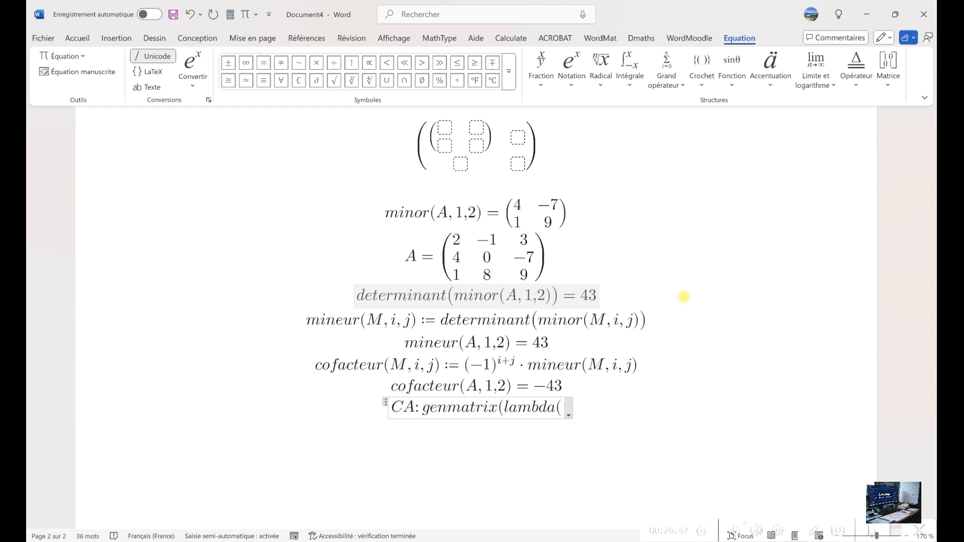
text([i, j)
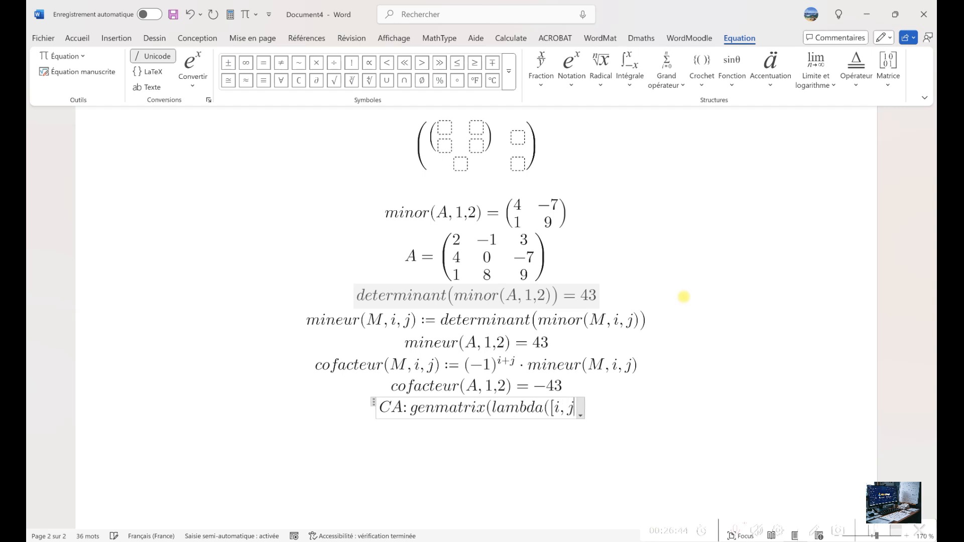
text(], )
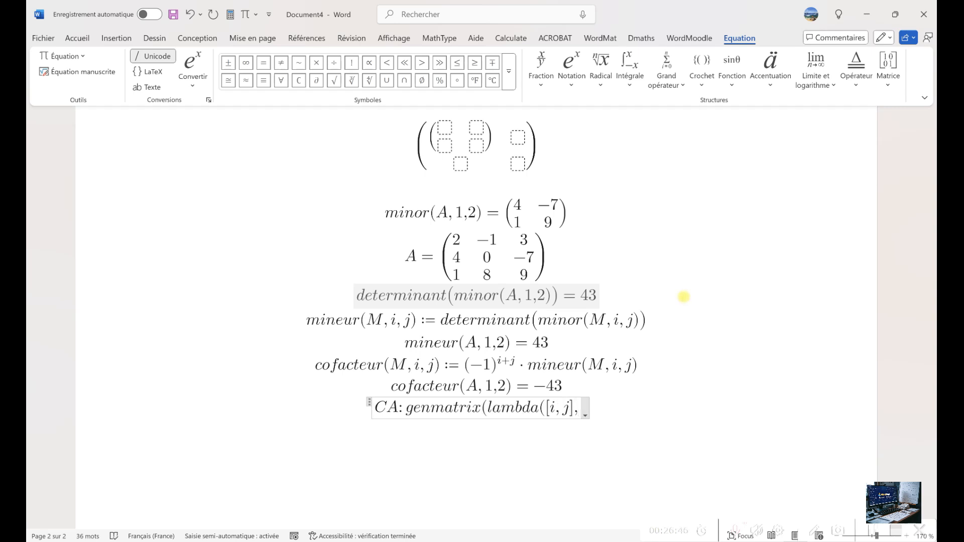
text(c)
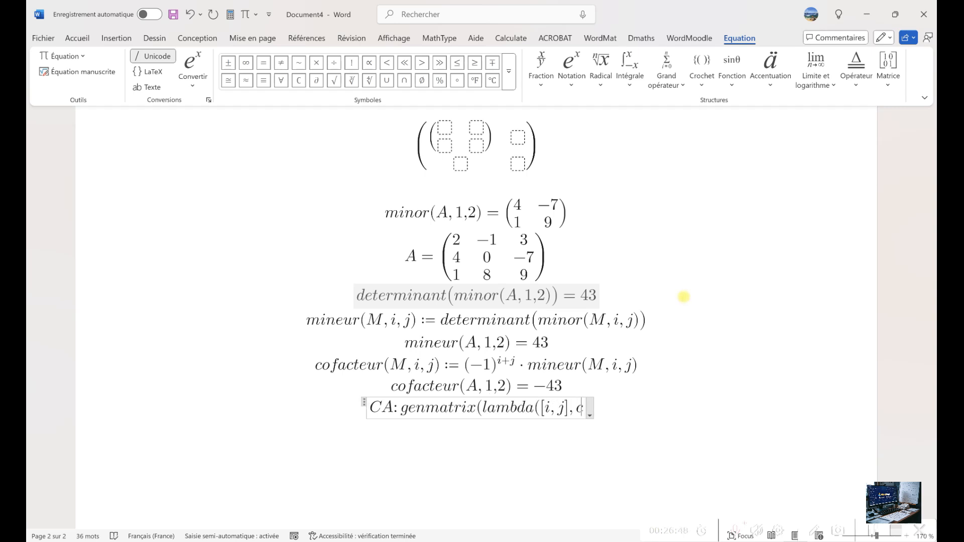
text(ofacteur(A)
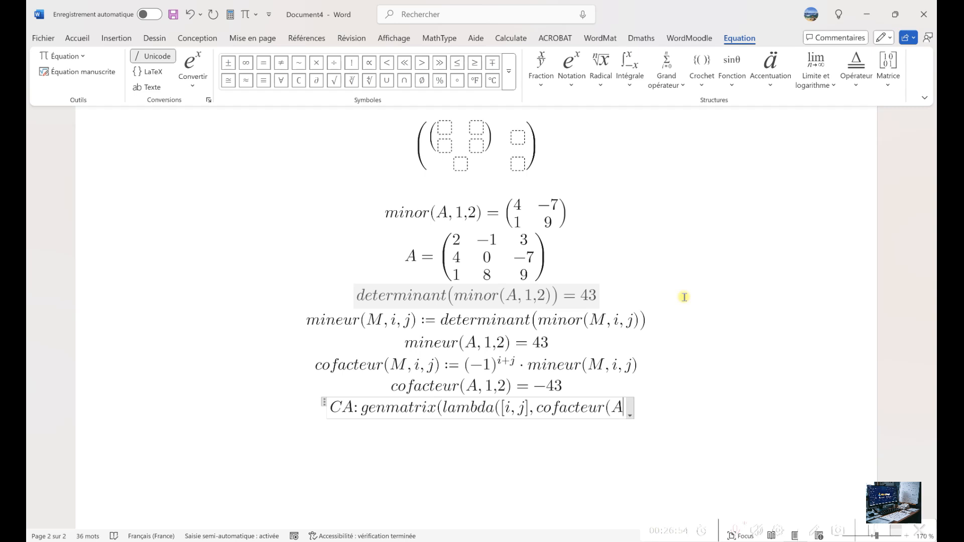
text(, )
text(i, j)
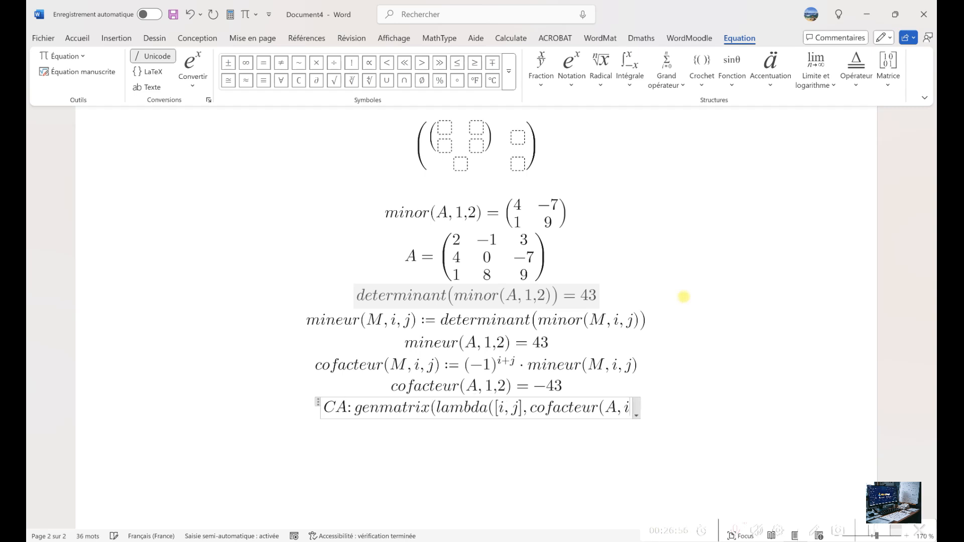
text())
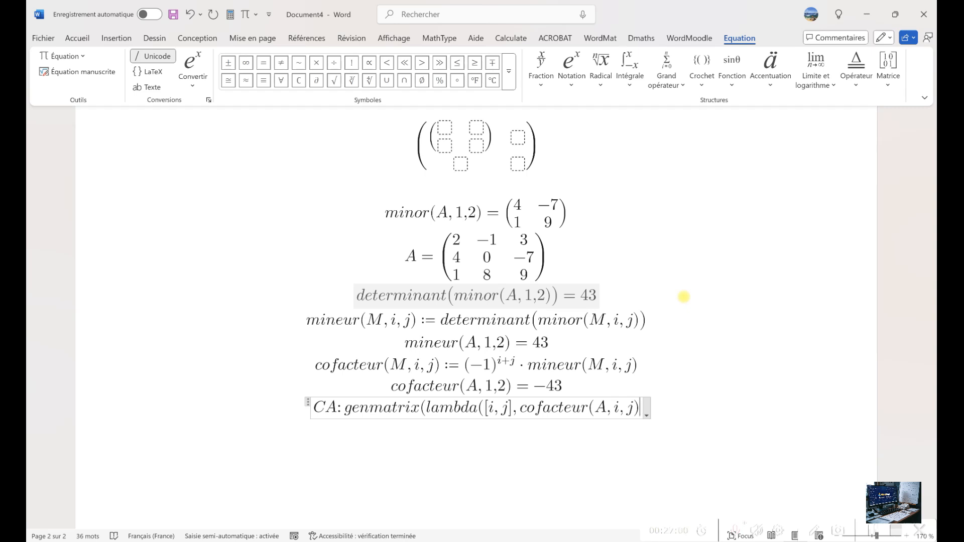
text())
text(,)
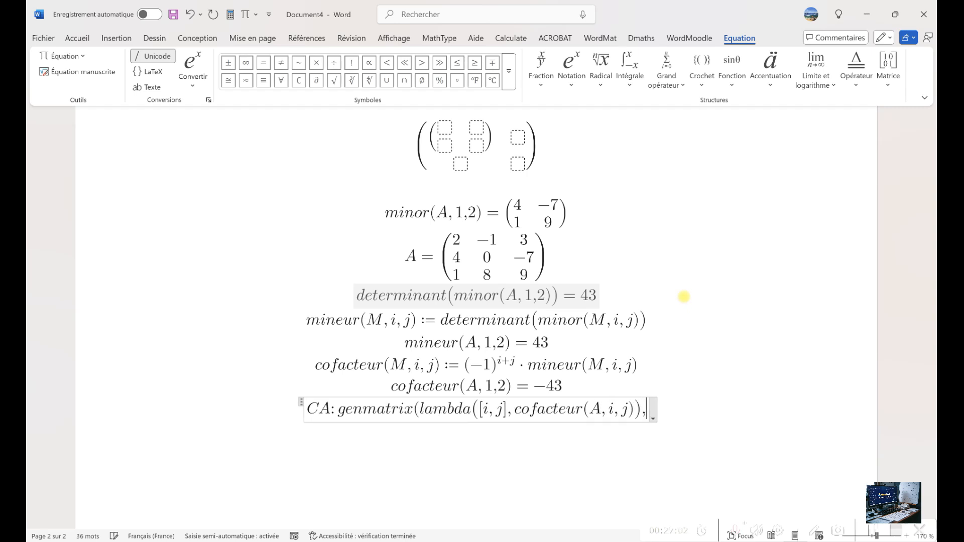
text( 3,3))
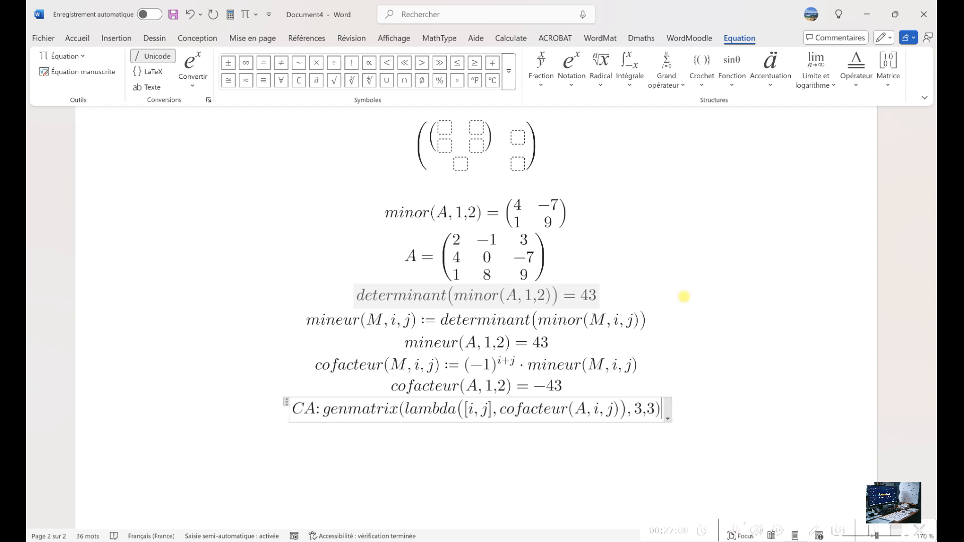
click(683, 297)
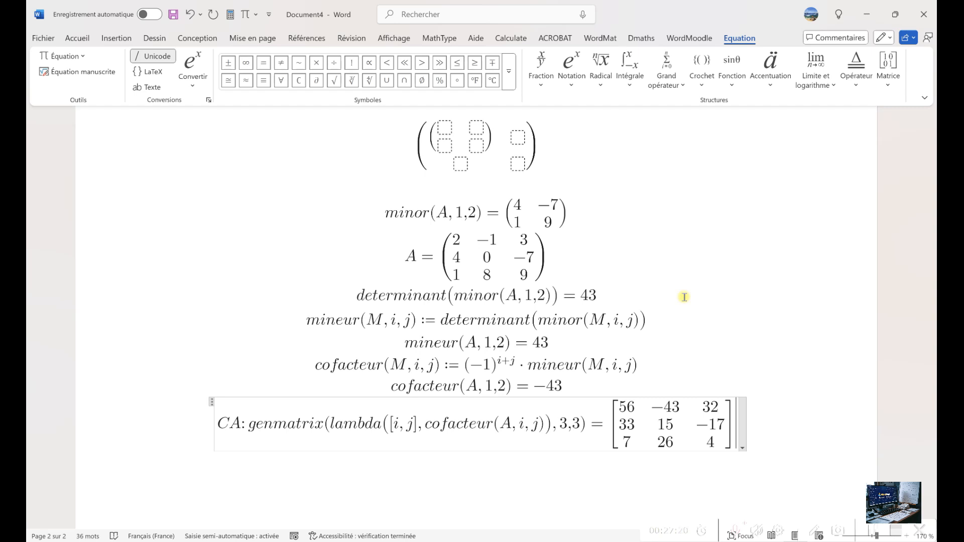
key(Down)
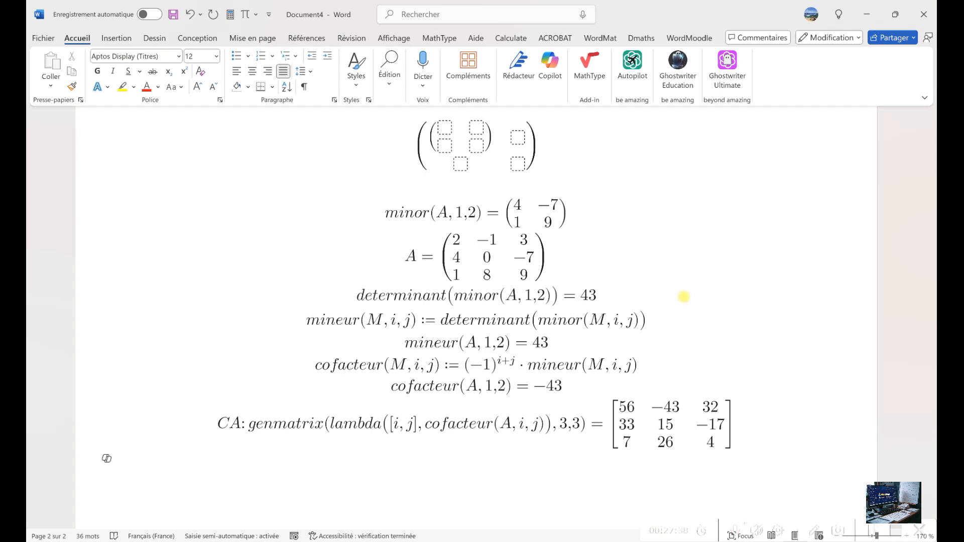
- Start a new equation below the CA equation with the built-up fraction 1/determinant(A)
key(alt+=)
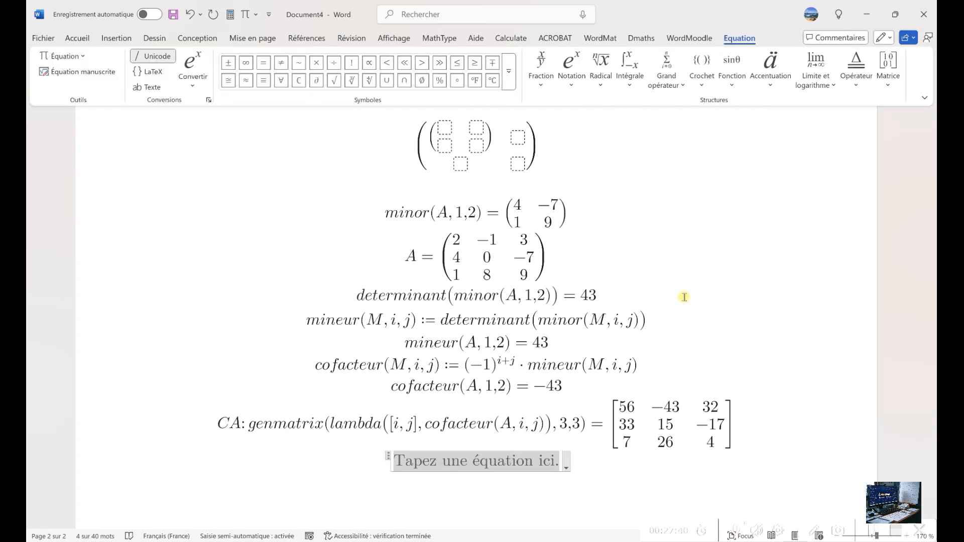
text(1:)
key(BackSpace)
text(/detre)
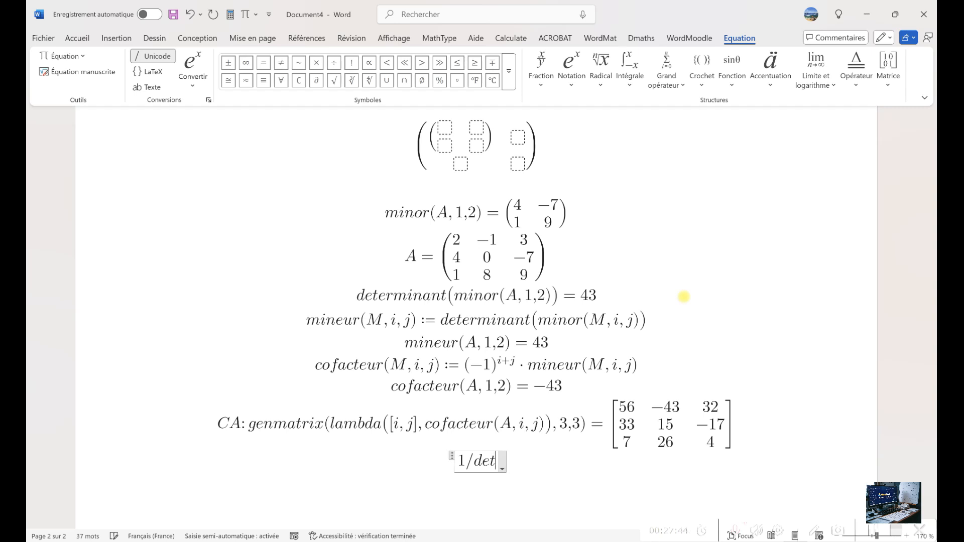
key(BackSpace)
key(BackSpace)
text(e)
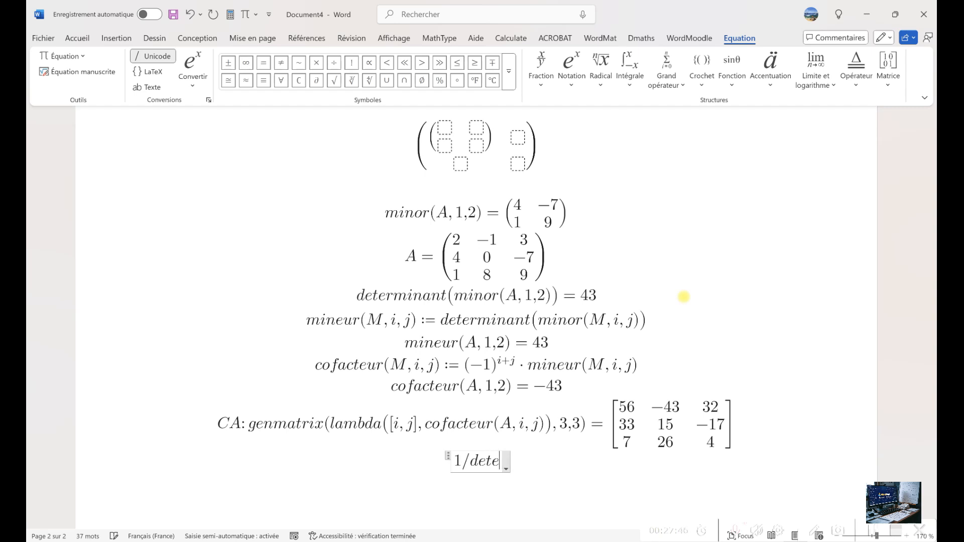
text(rminant)
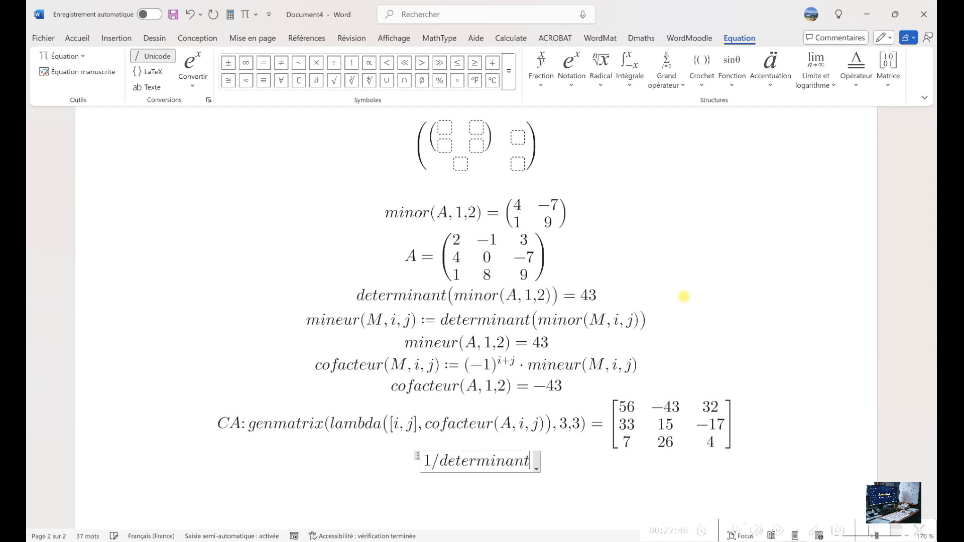
text((A))
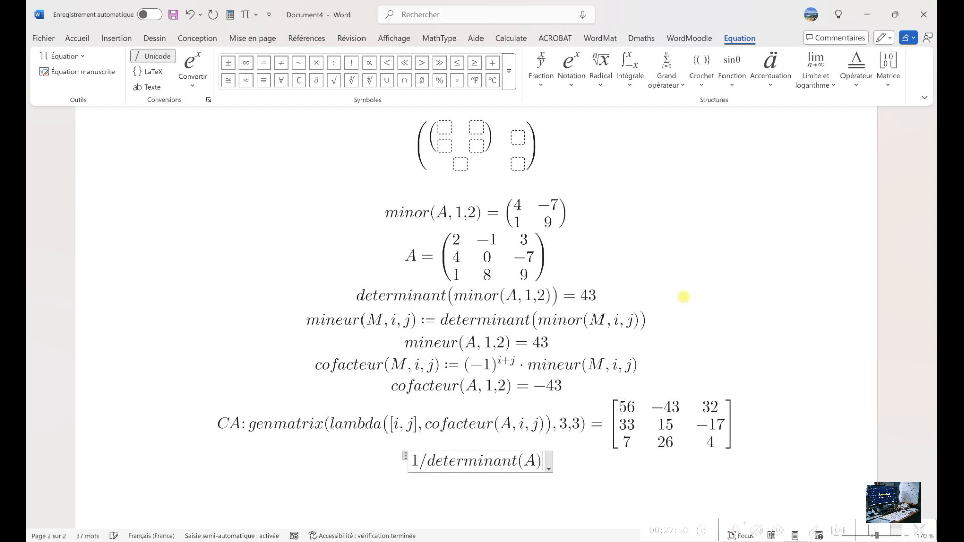
key(space)
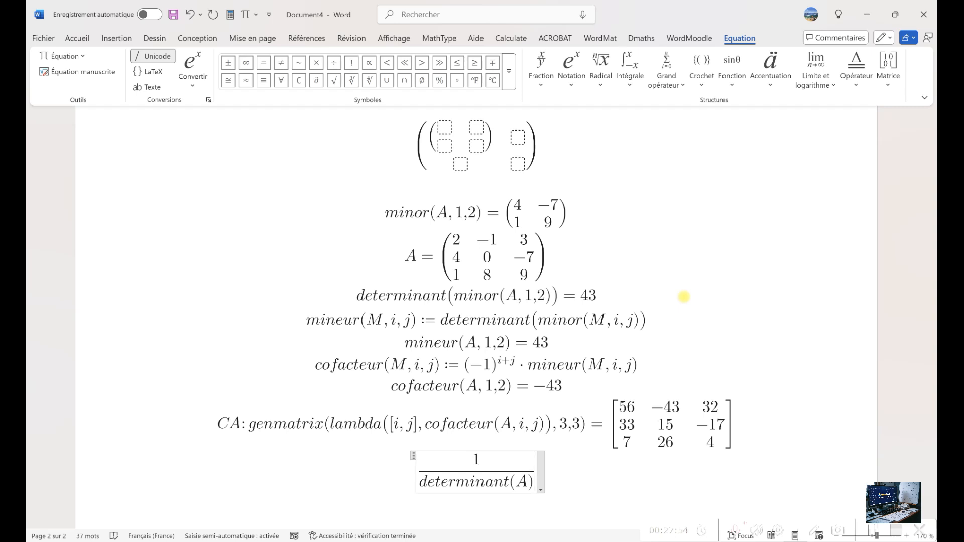
- Append transpose(CA) after the 1/determinant(A) fraction, evaluate the expression, and leave the equation
text(tra)
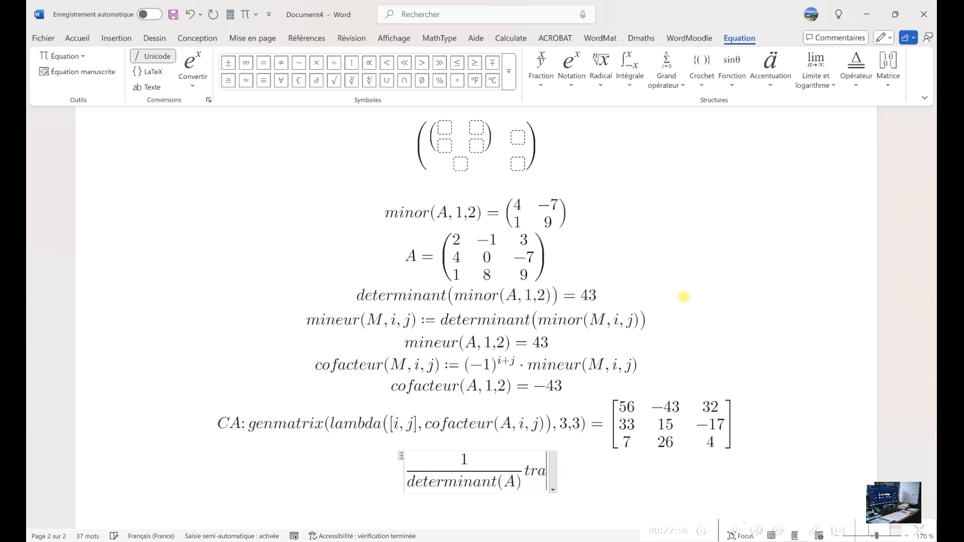
text(nspose)
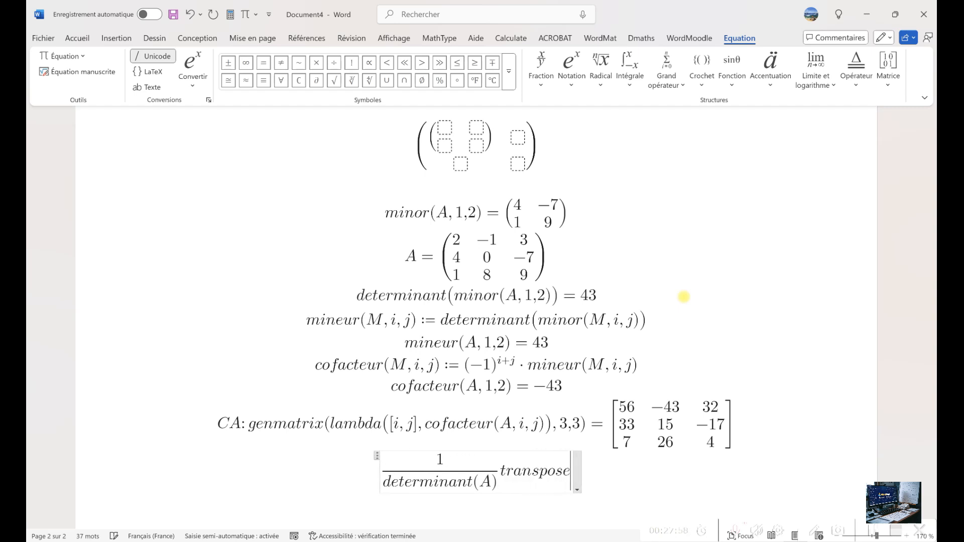
text((C)
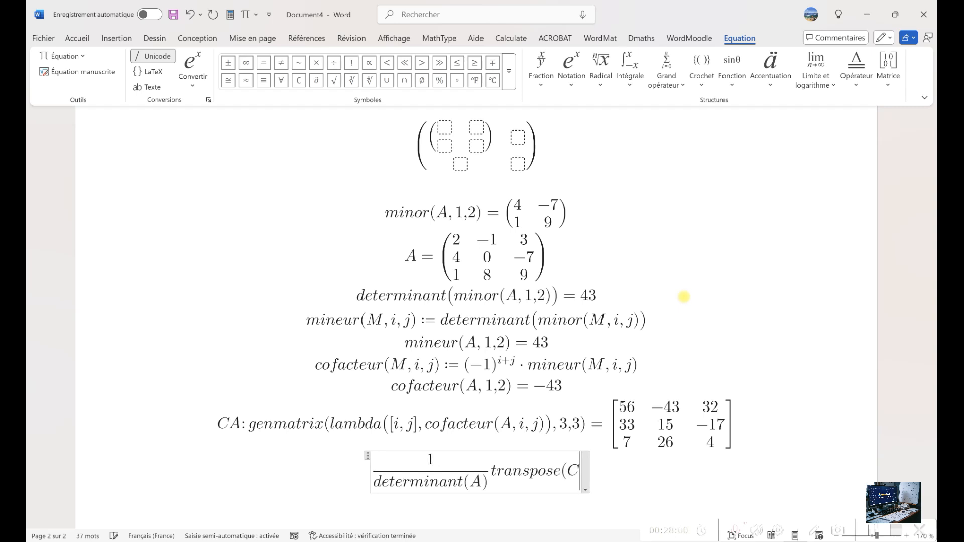
text(A) =)
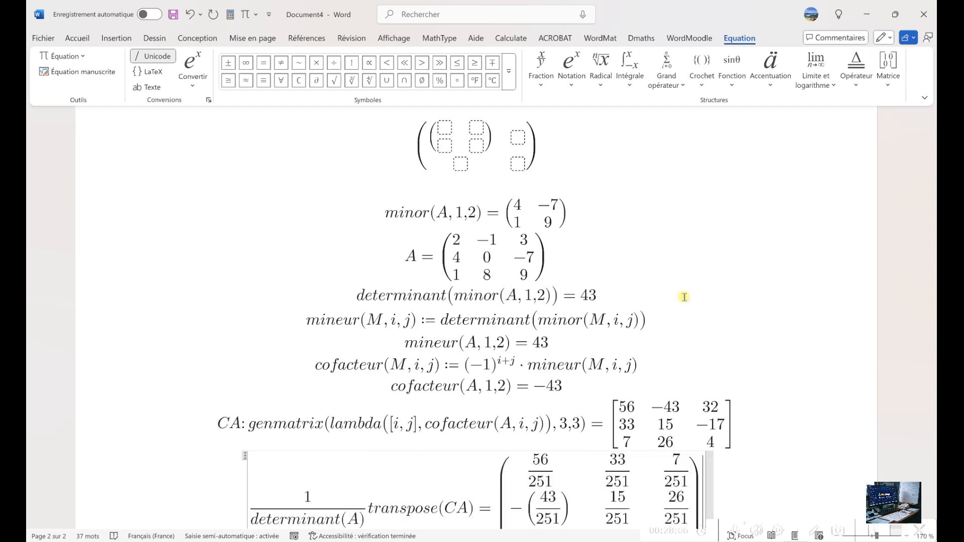
scroll(564, 301, down, 5)
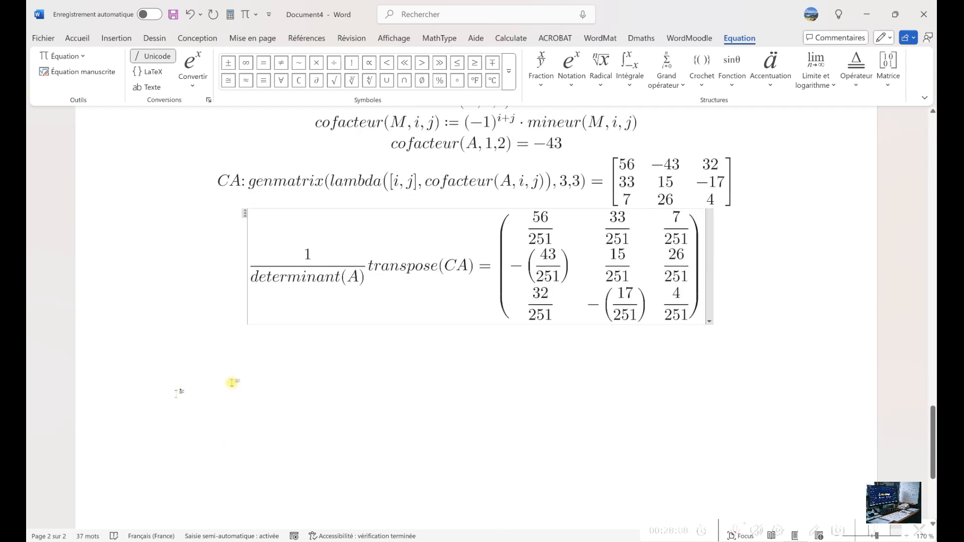
click(232, 384)
key(Return)
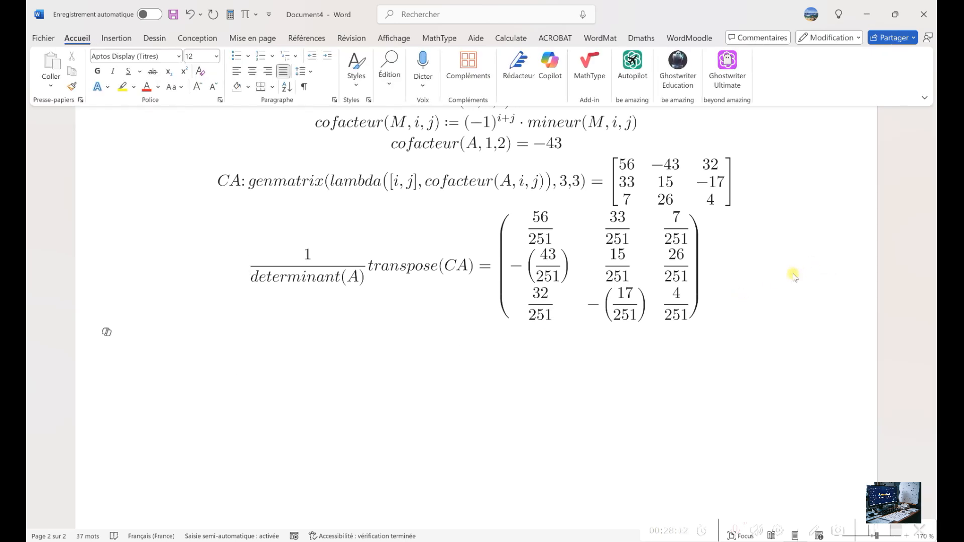
- Add the equation A^-1 below the transposed cofactor equation and evaluate it
key(alt+equal)
text(A^-1)
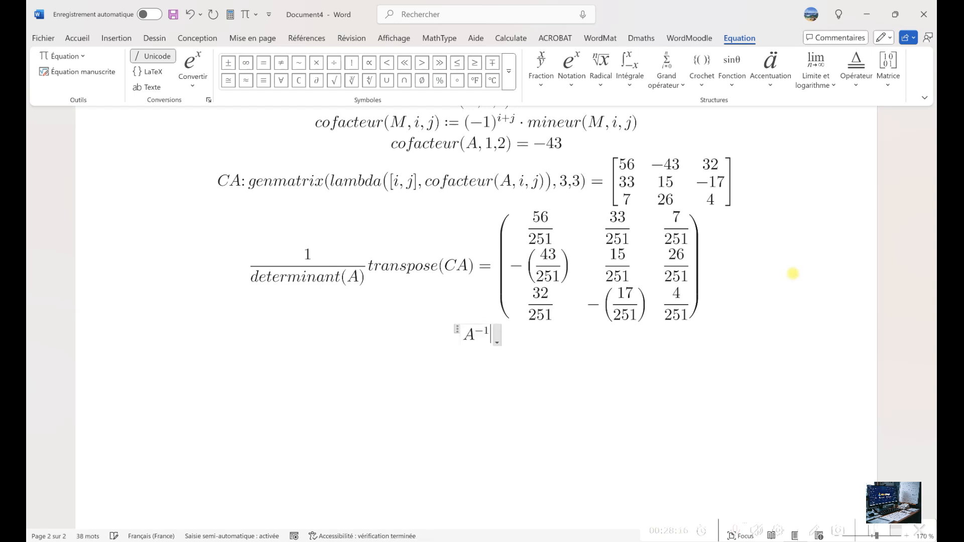
click(793, 274)
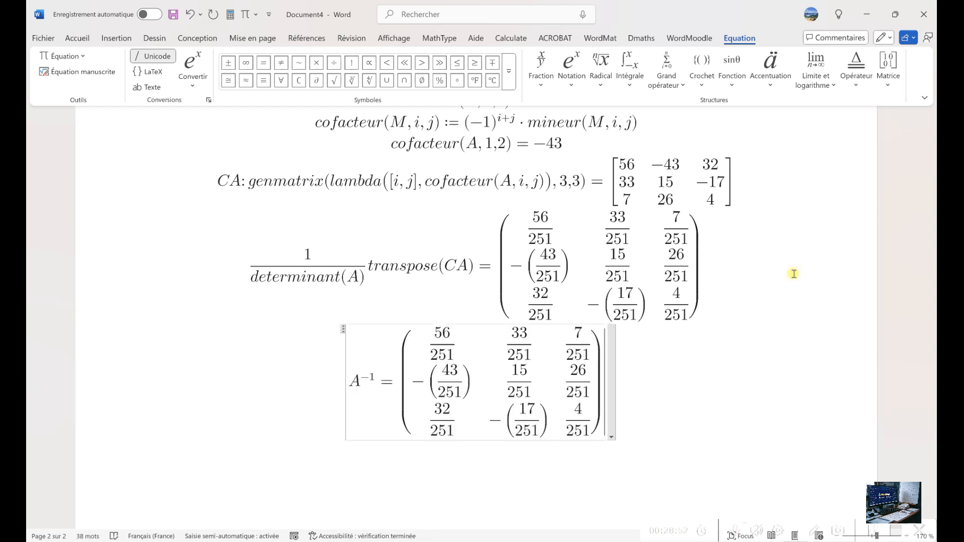